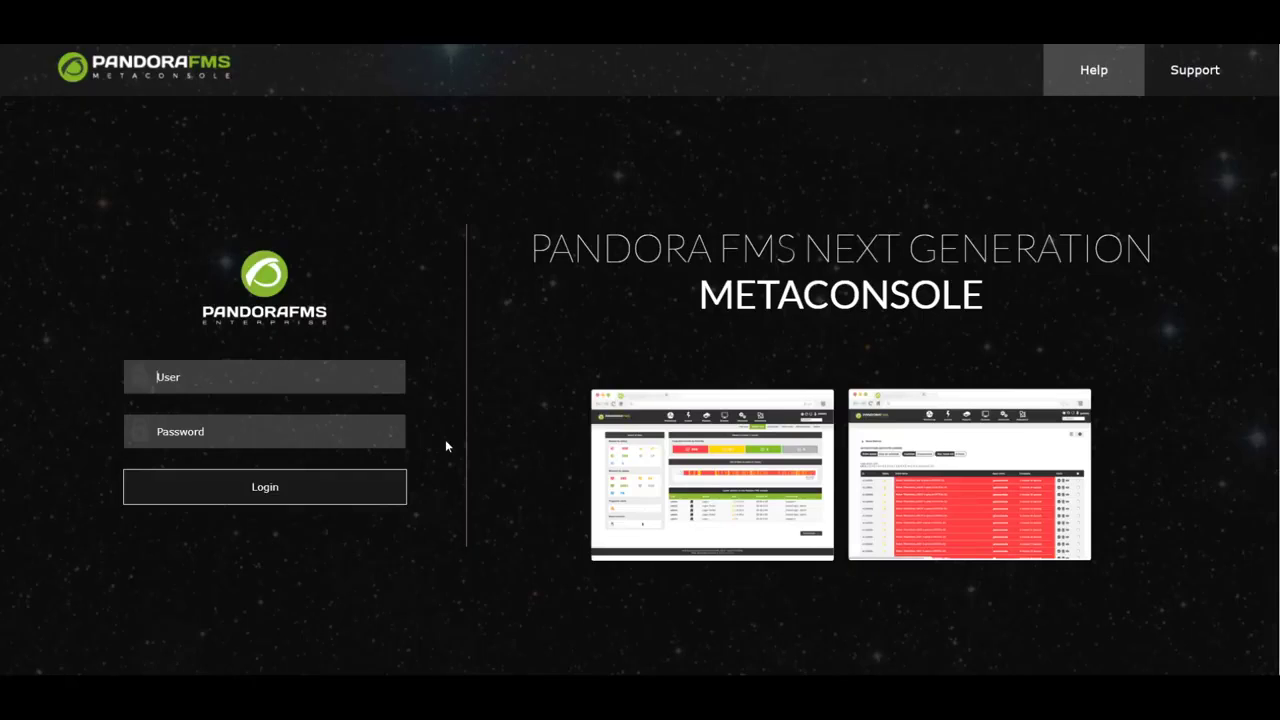
- Log in as admin and expand the Applications group in the monitoring tree view
{"action": "type", "text": "adpandora"}
{"action": "key", "text": "Return"}
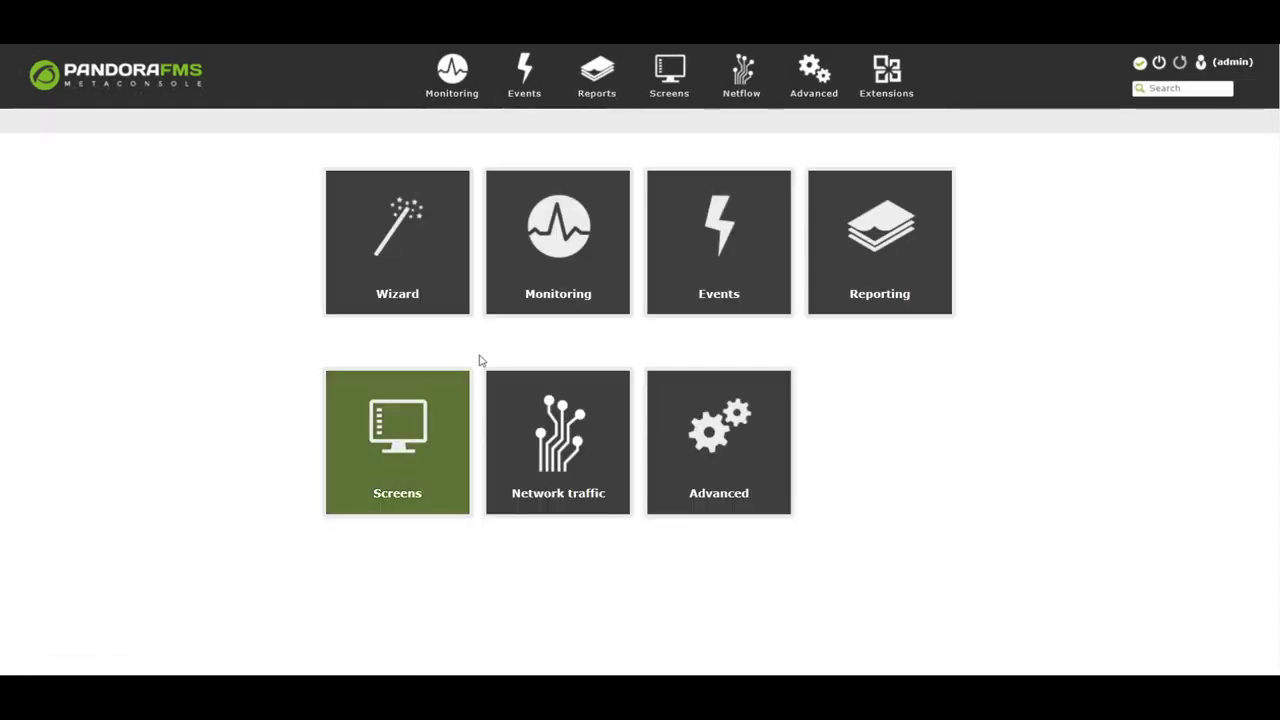
{"action": "left_click", "coordinate": [443, 62]}
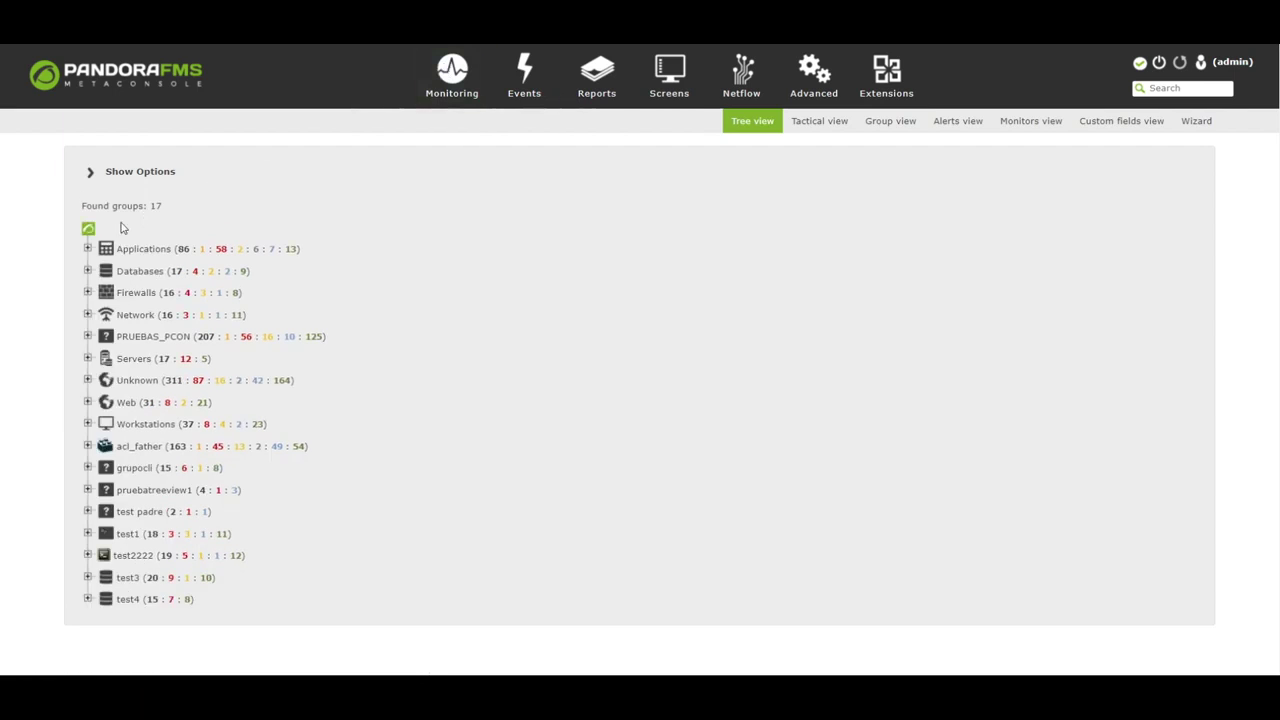
{"action": "left_click", "coordinate": [87, 248]}
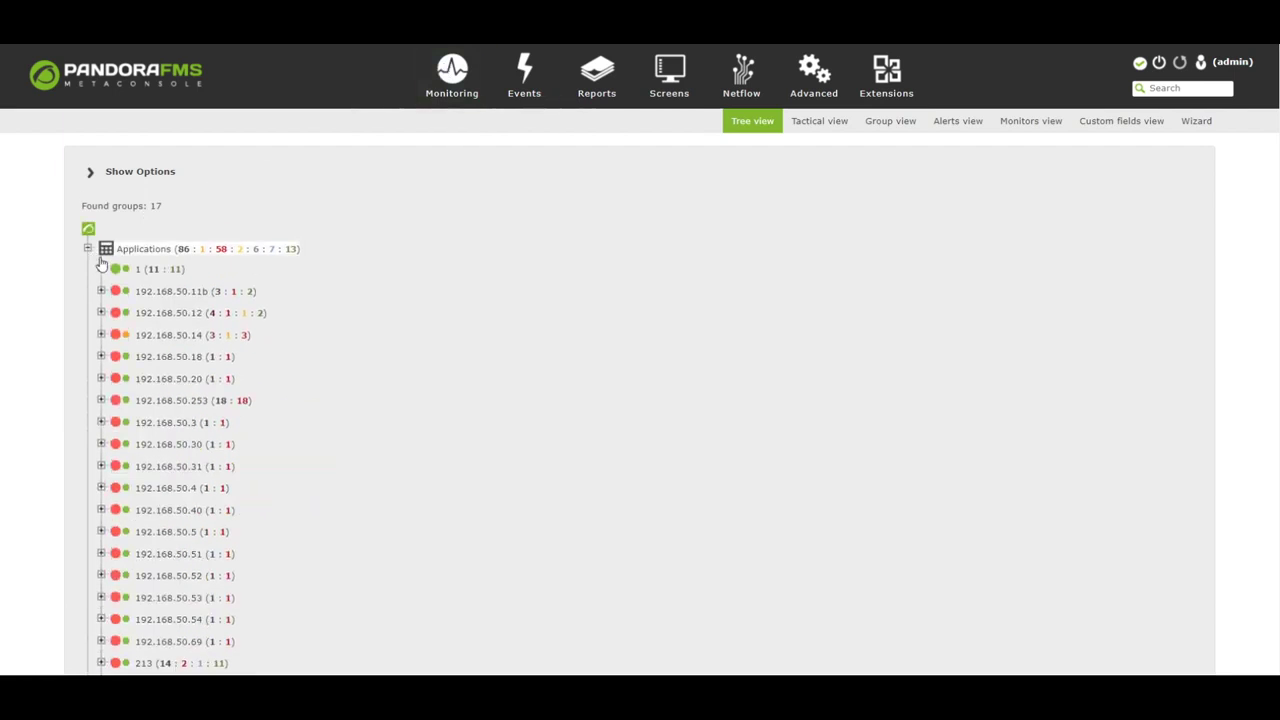
- Inspect agent 1's details, access-rate graph and events bar, then view the tactical and group summaries
{"action": "left_click", "coordinate": [138, 274]}
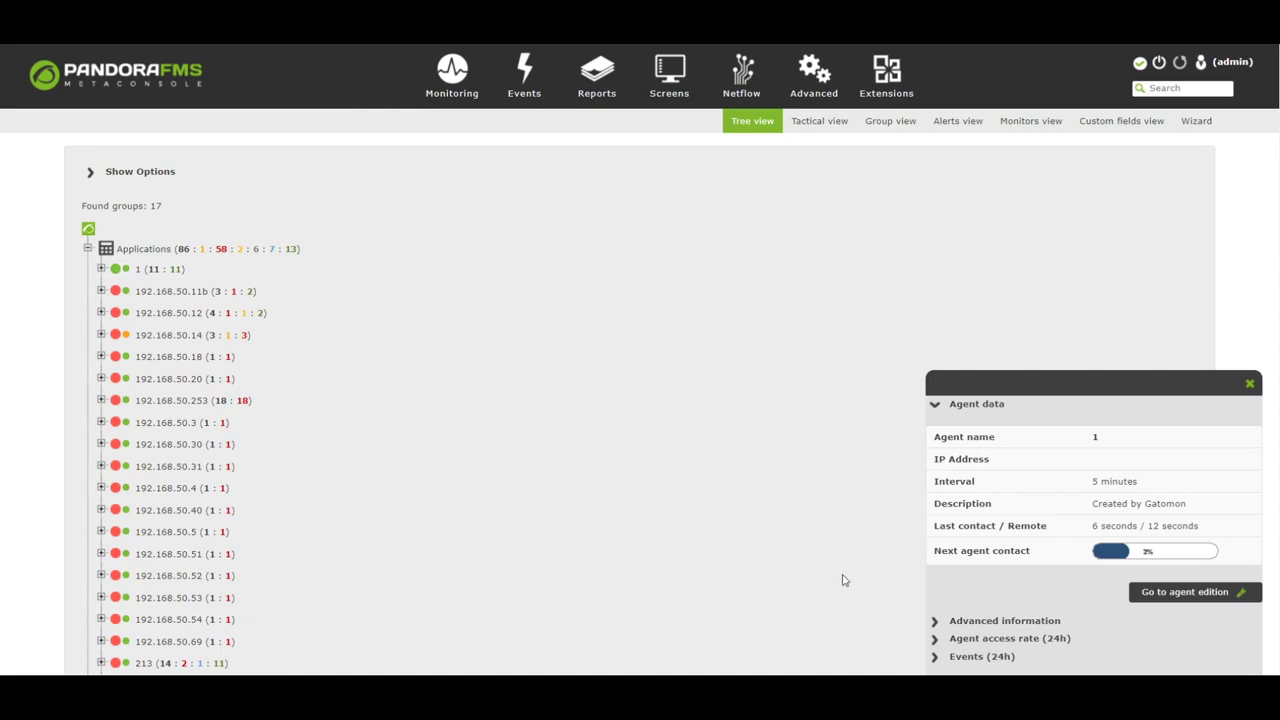
{"action": "left_click", "coordinate": [955, 616]}
{"action": "left_click", "coordinate": [985, 640]}
{"action": "left_click", "coordinate": [980, 657]}
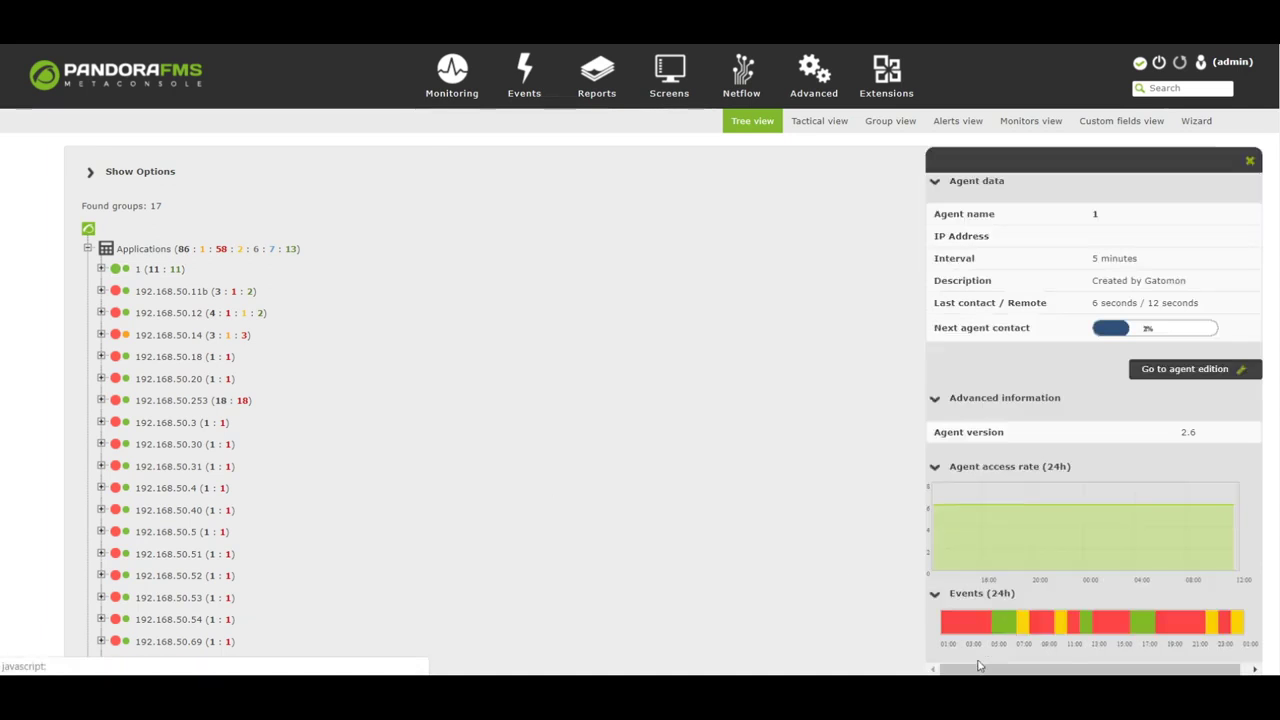
{"action": "left_click", "coordinate": [815, 126]}
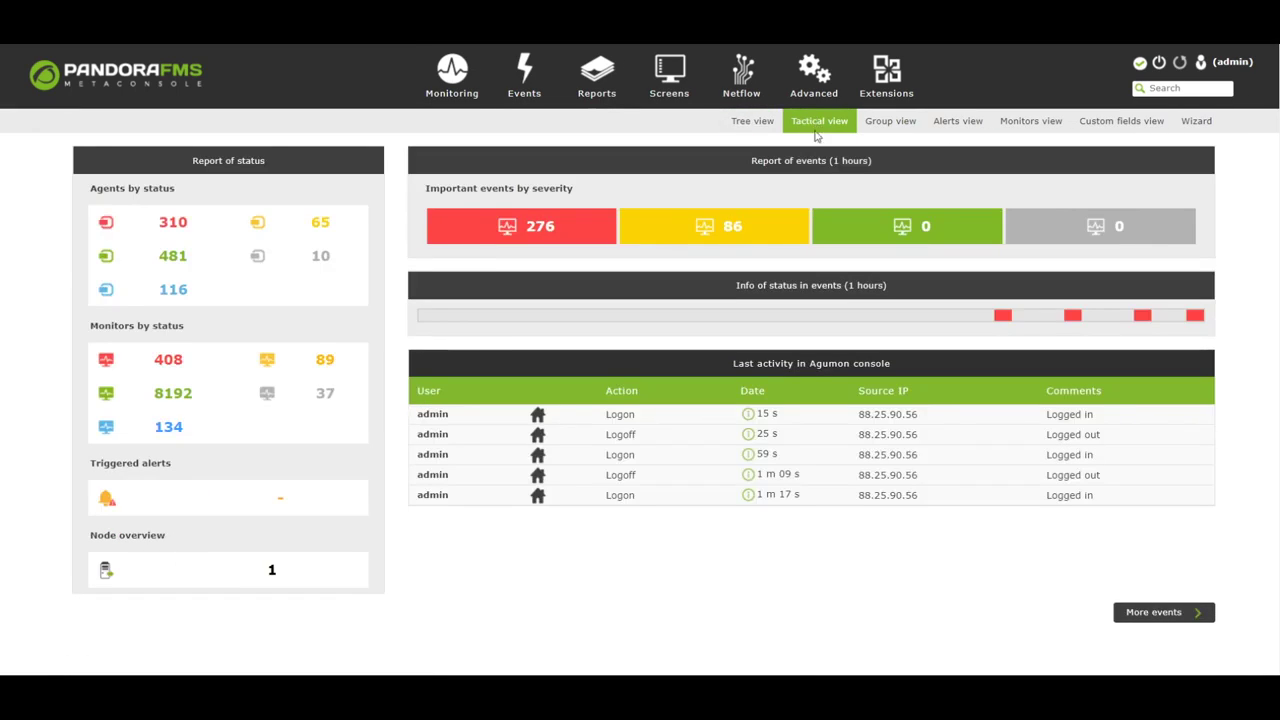
{"action": "left_click", "coordinate": [885, 124]}
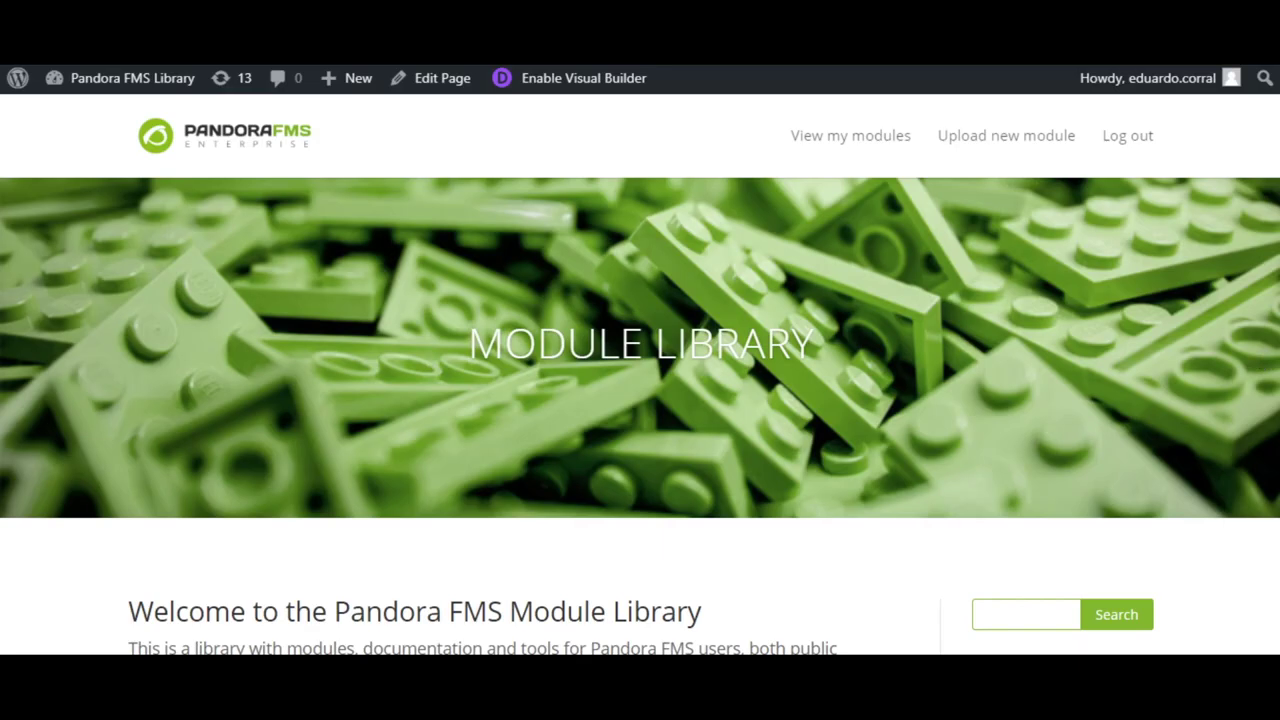
- Browse the Module Library home page and scroll the Application monitoring plugin listing to the pagination
{"action": "scroll", "coordinate": [1275, 245], "scroll_direction": "down", "scroll_amount": 6}
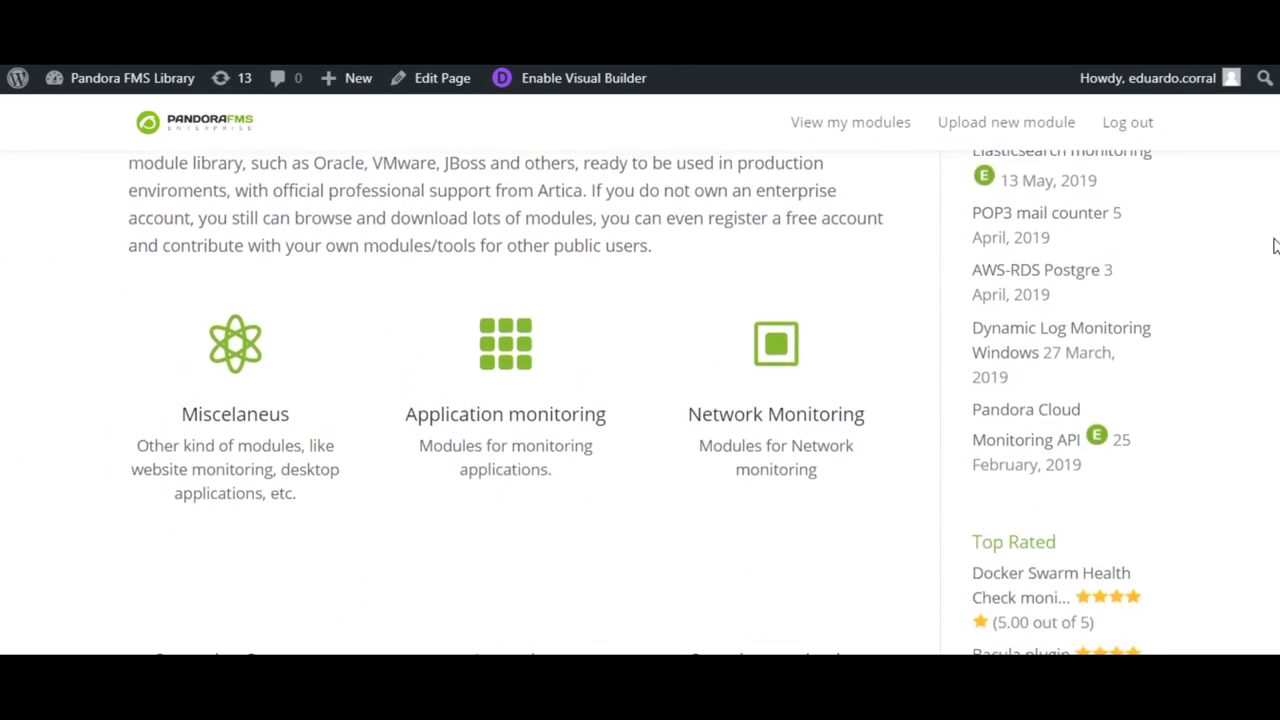
{"action": "scroll", "coordinate": [1275, 245], "scroll_direction": "down", "scroll_amount": 2}
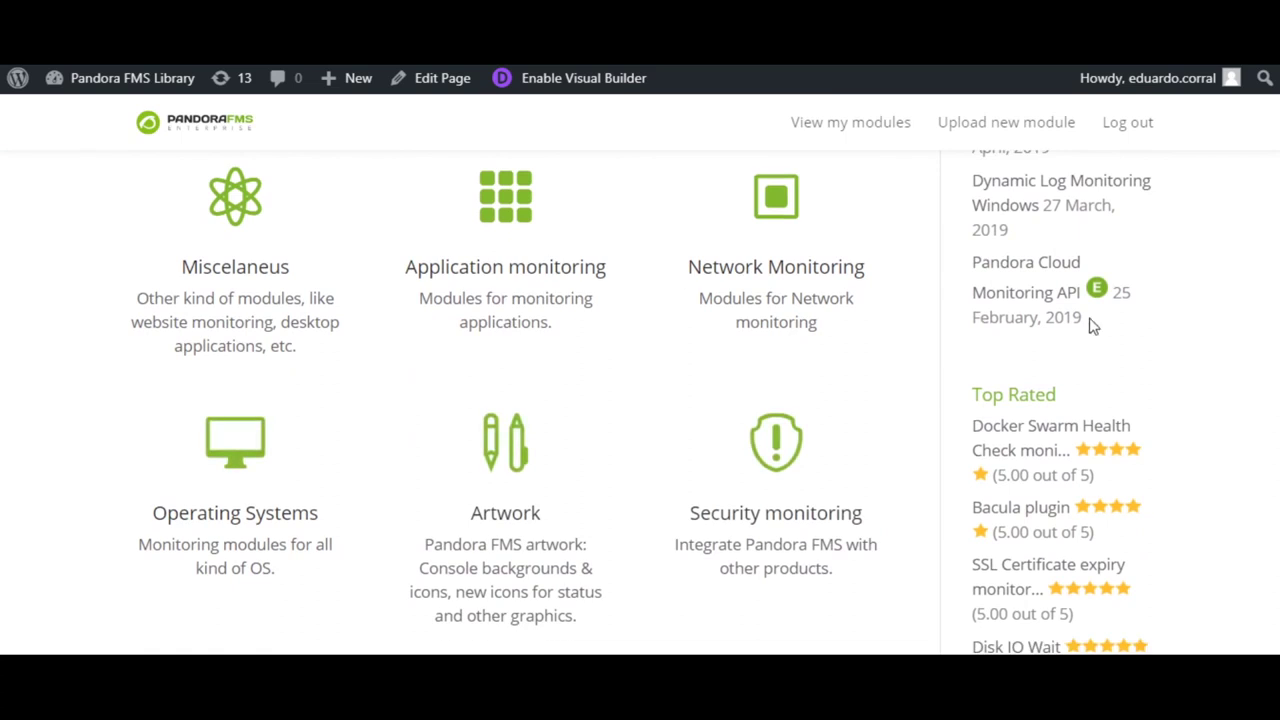
{"action": "left_click", "coordinate": [512, 222]}
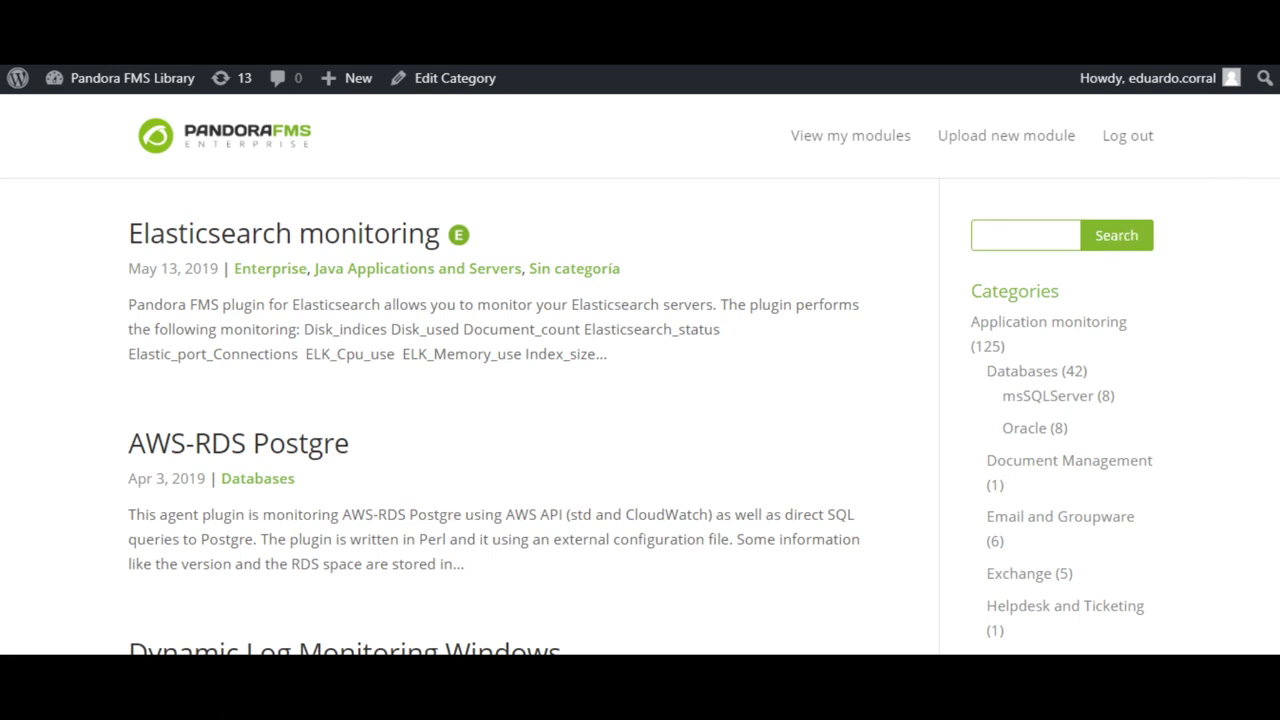
{"action": "scroll", "coordinate": [1273, 195], "scroll_direction": "down", "scroll_amount": 5}
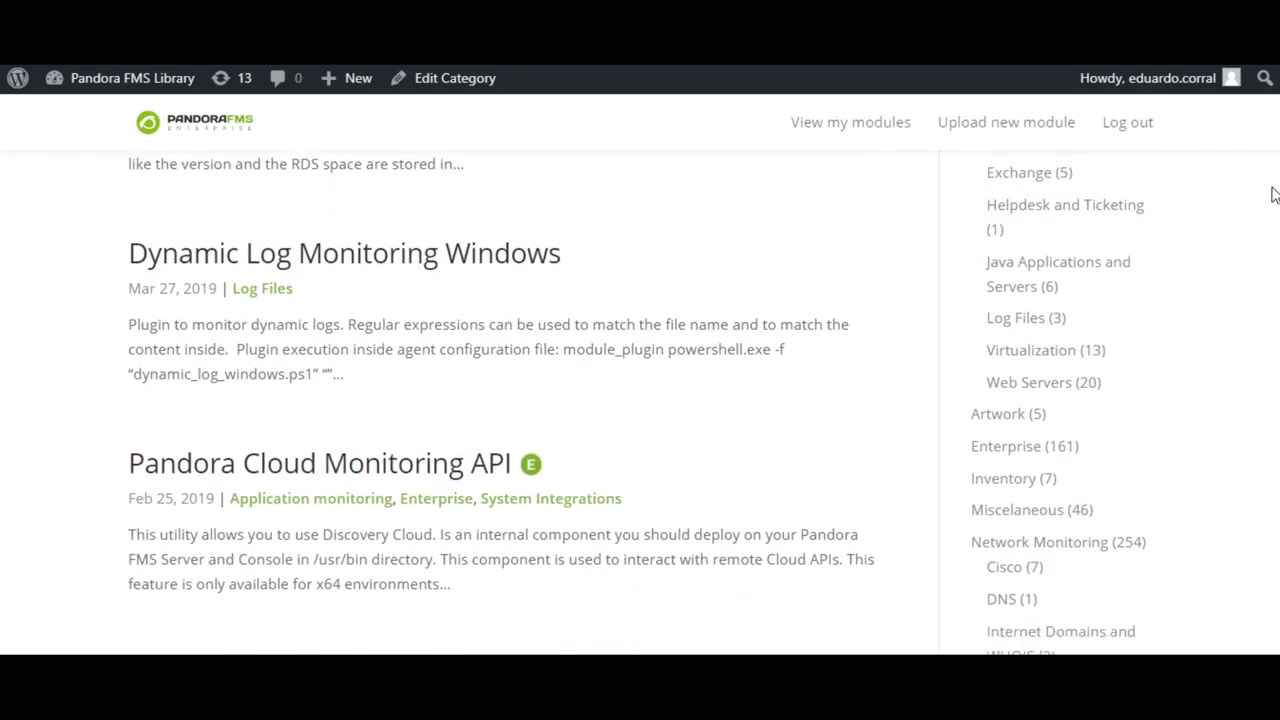
{"action": "scroll", "coordinate": [1273, 195], "scroll_direction": "down", "scroll_amount": 4}
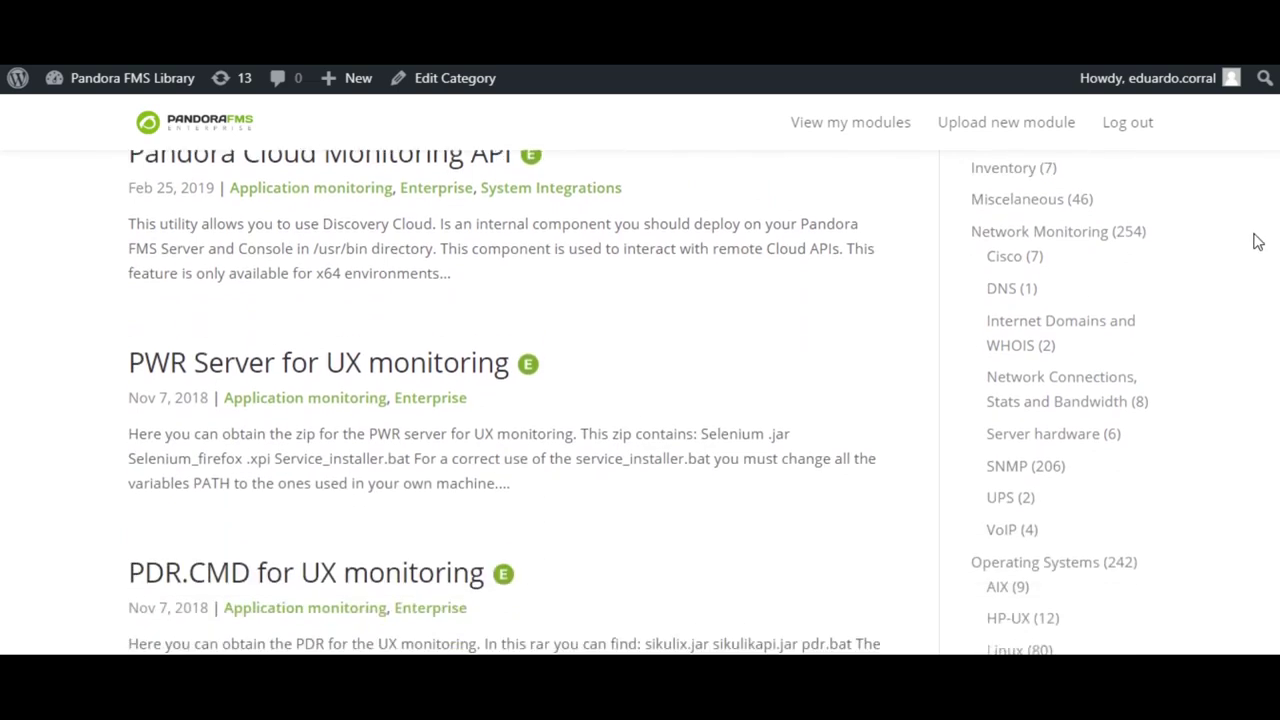
{"action": "scroll", "coordinate": [1257, 242], "scroll_direction": "down", "scroll_amount": 4}
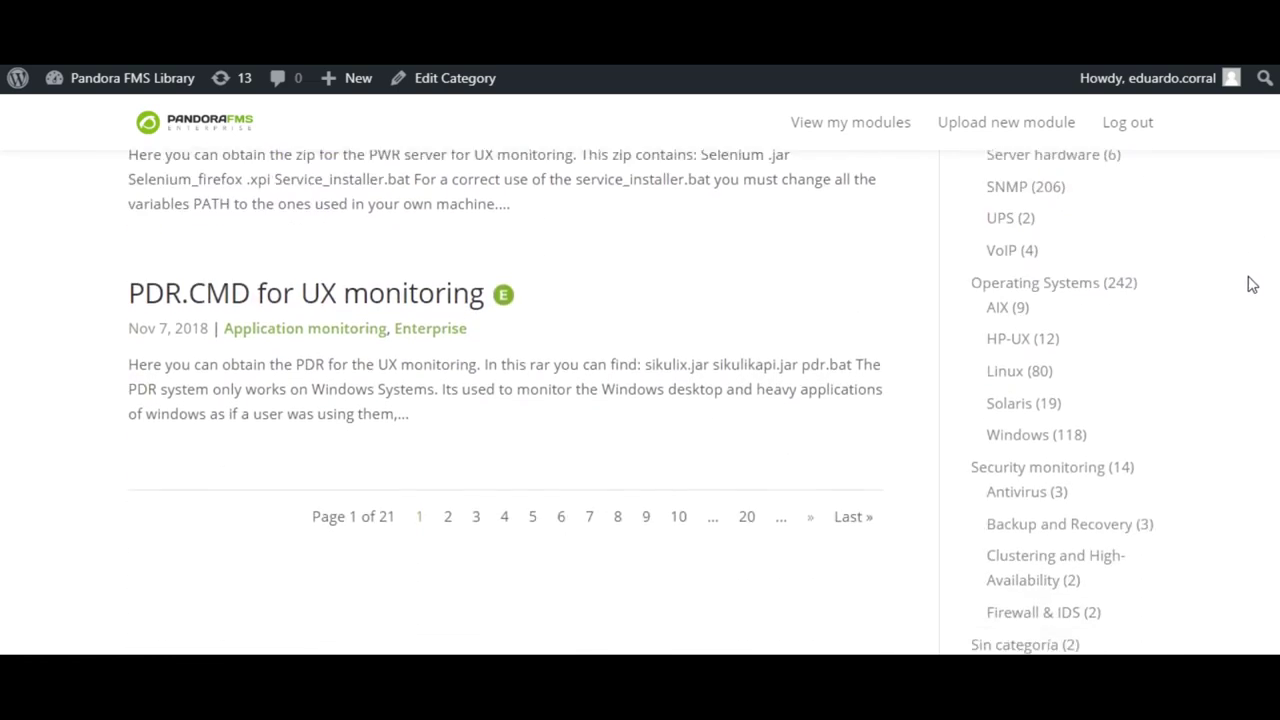
{"action": "scroll", "coordinate": [1250, 290], "scroll_direction": "down", "scroll_amount": 1}
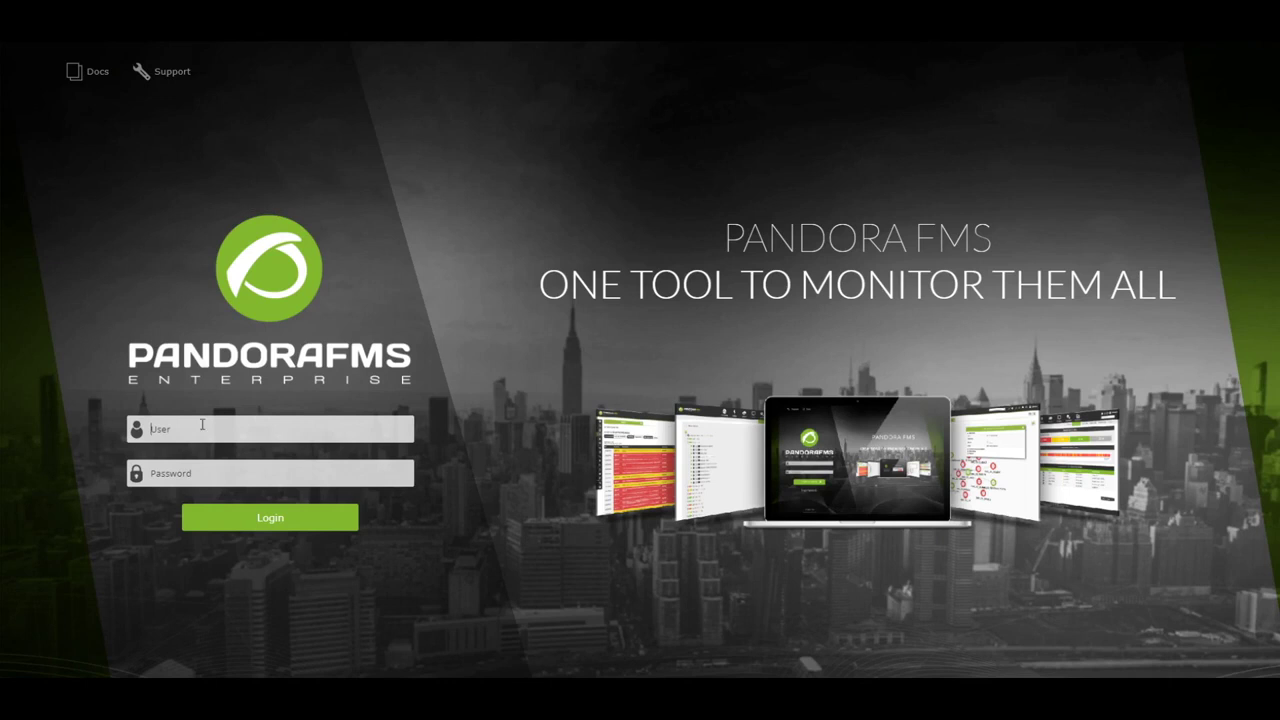
- Sign in with the account password and open Resources > Manage agents to list the defined agents
{"action": "type", "text": "pandora"}
{"action": "key", "text": "Return"}
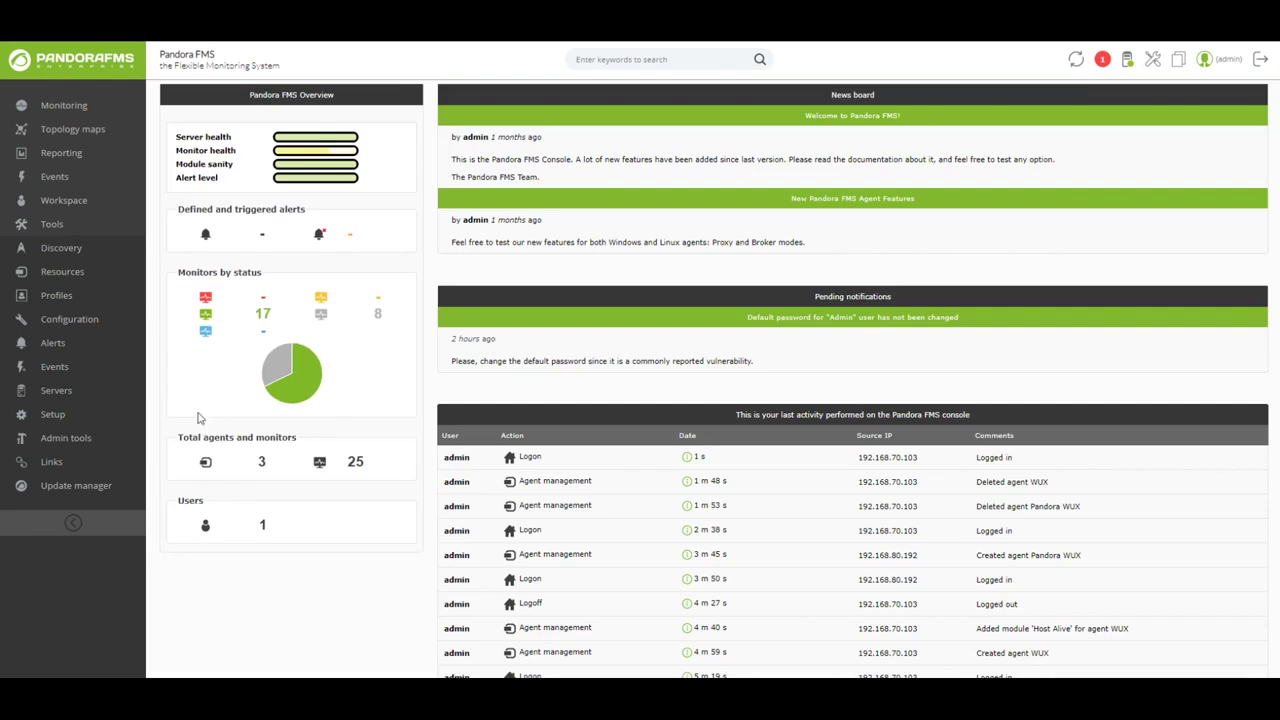
{"action": "mouse_move", "coordinate": [100, 275]}
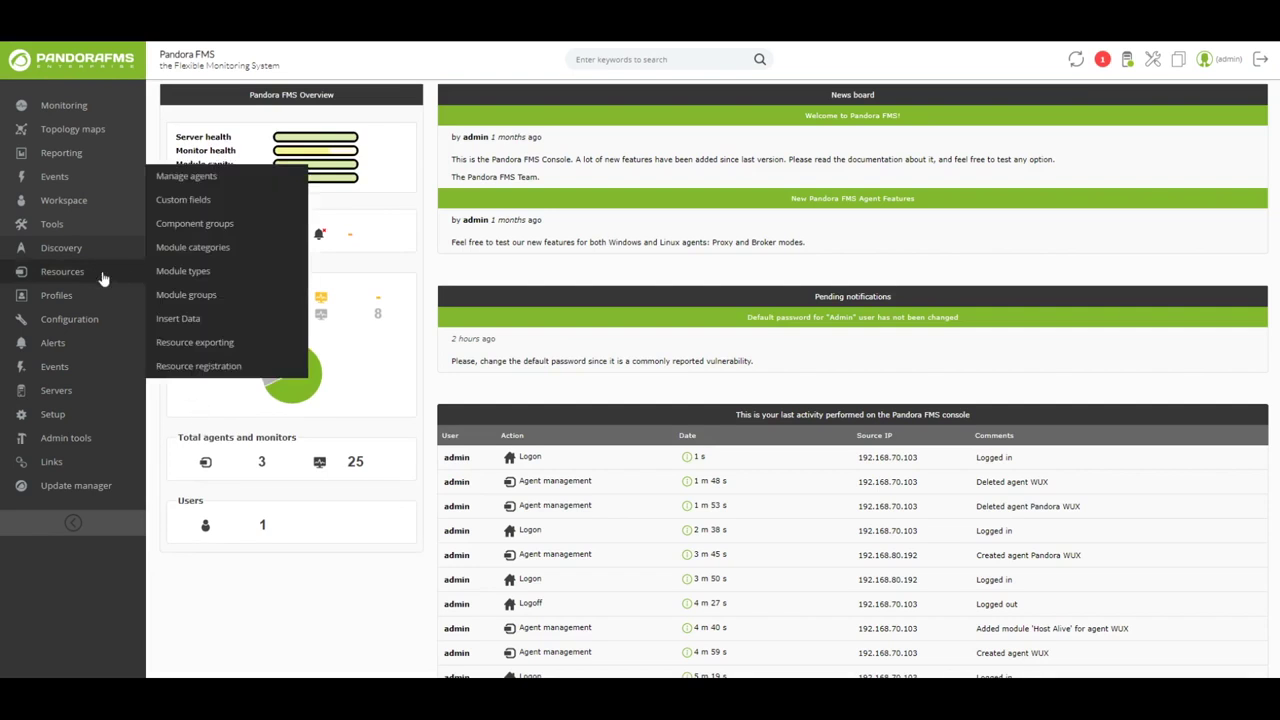
{"action": "left_click", "coordinate": [188, 176]}
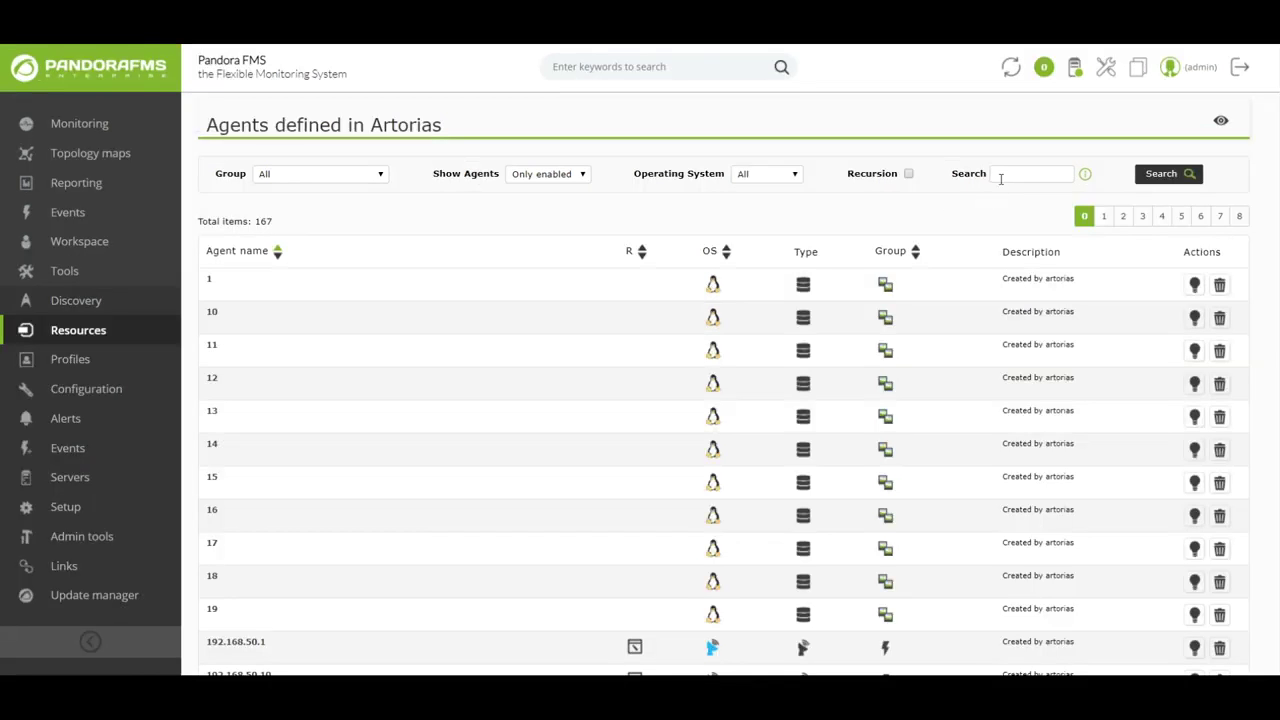
- Search the agents for 'midir', go to results page 2, and edit the Midir agent
{"action": "left_click", "coordinate": [1000, 176]}
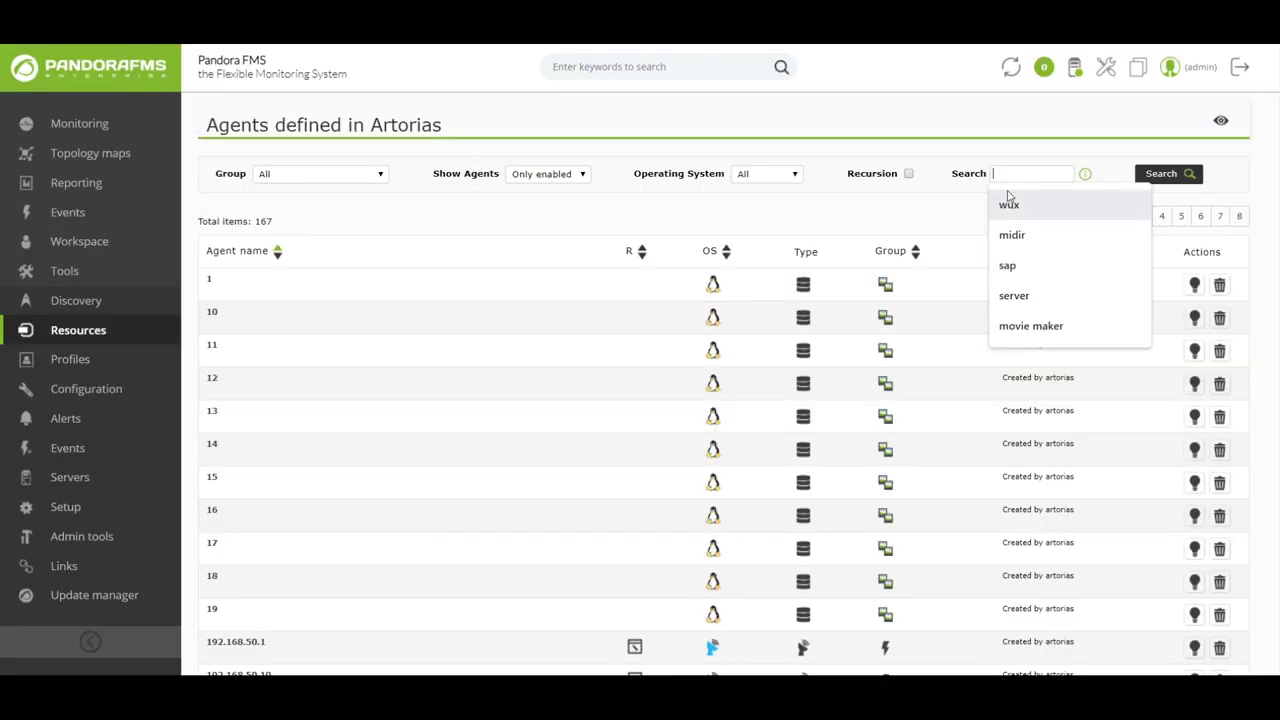
{"action": "left_click", "coordinate": [1012, 236]}
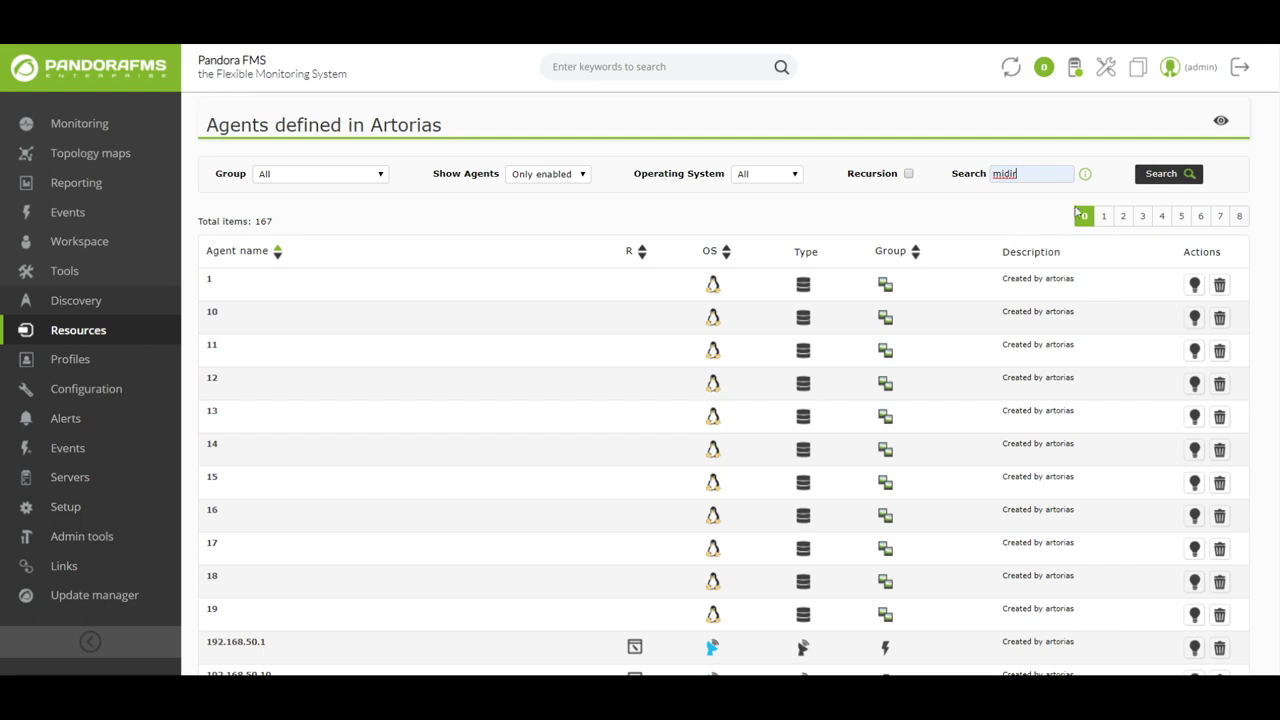
{"action": "left_click", "coordinate": [1158, 178]}
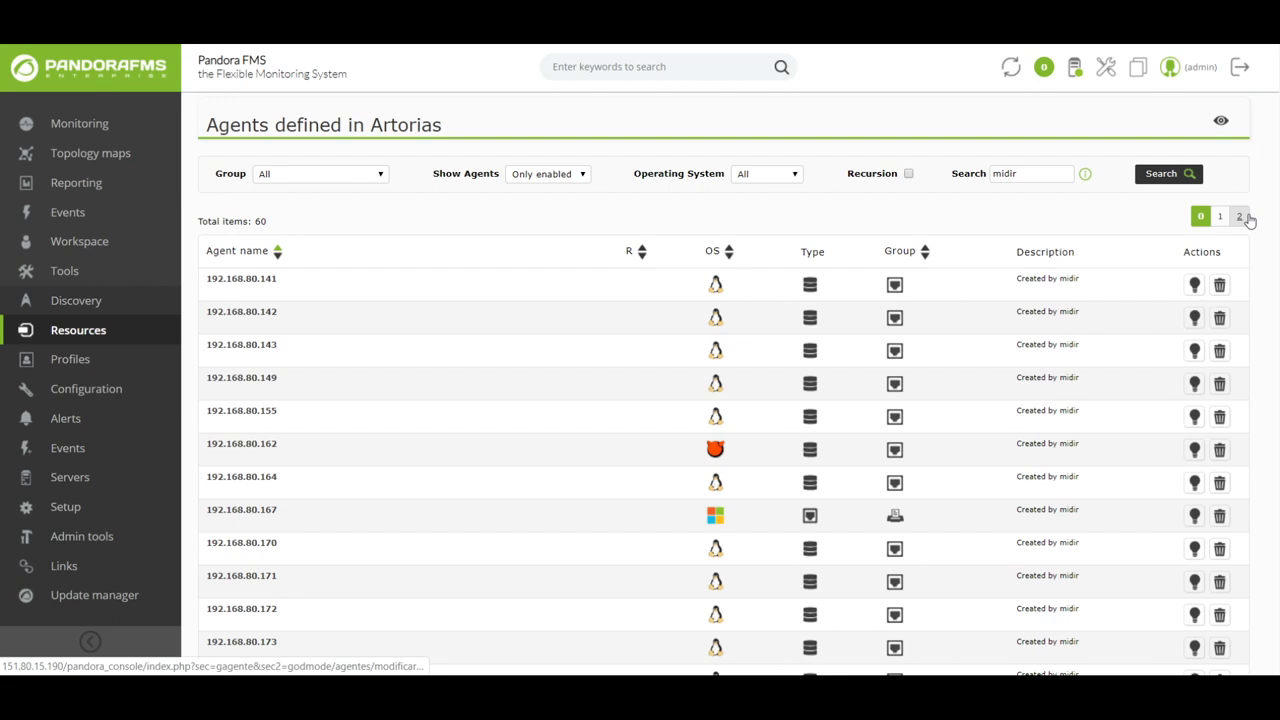
{"action": "left_click", "coordinate": [1241, 217]}
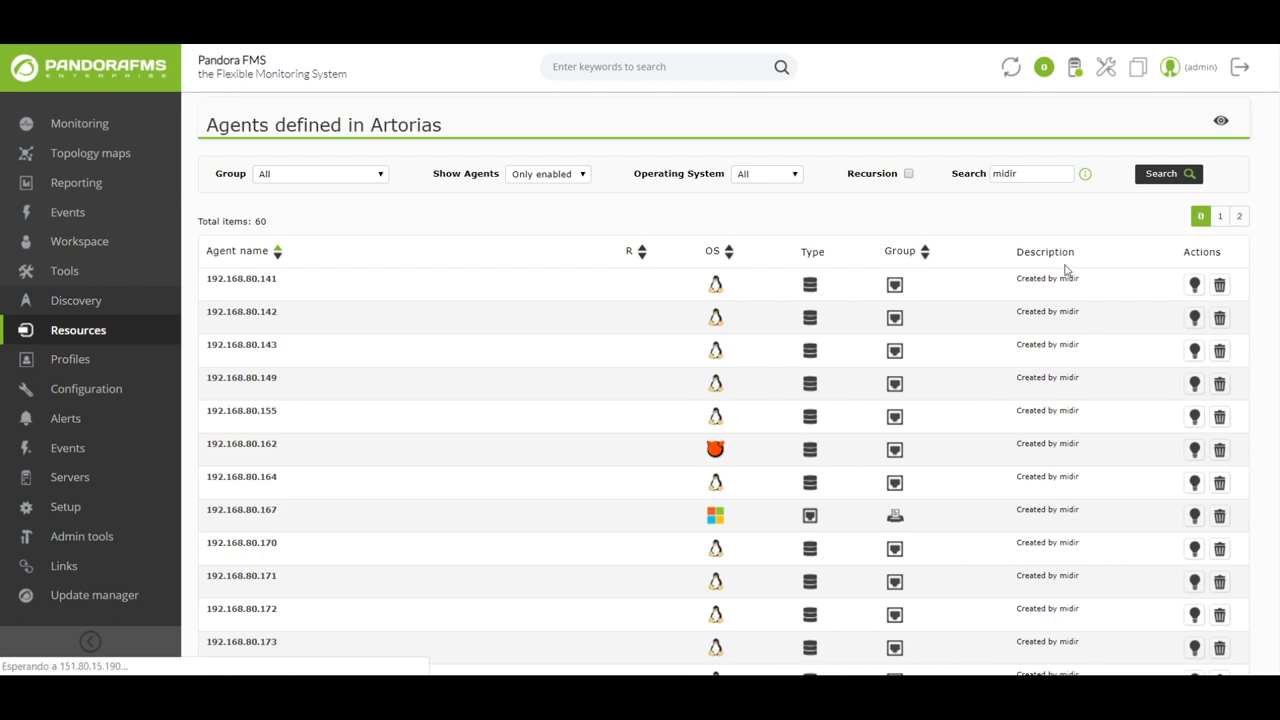
{"action": "scroll", "coordinate": [443, 389], "scroll_direction": "down", "scroll_amount": 3}
{"action": "scroll", "coordinate": [440, 392], "scroll_direction": "down", "scroll_amount": 3}
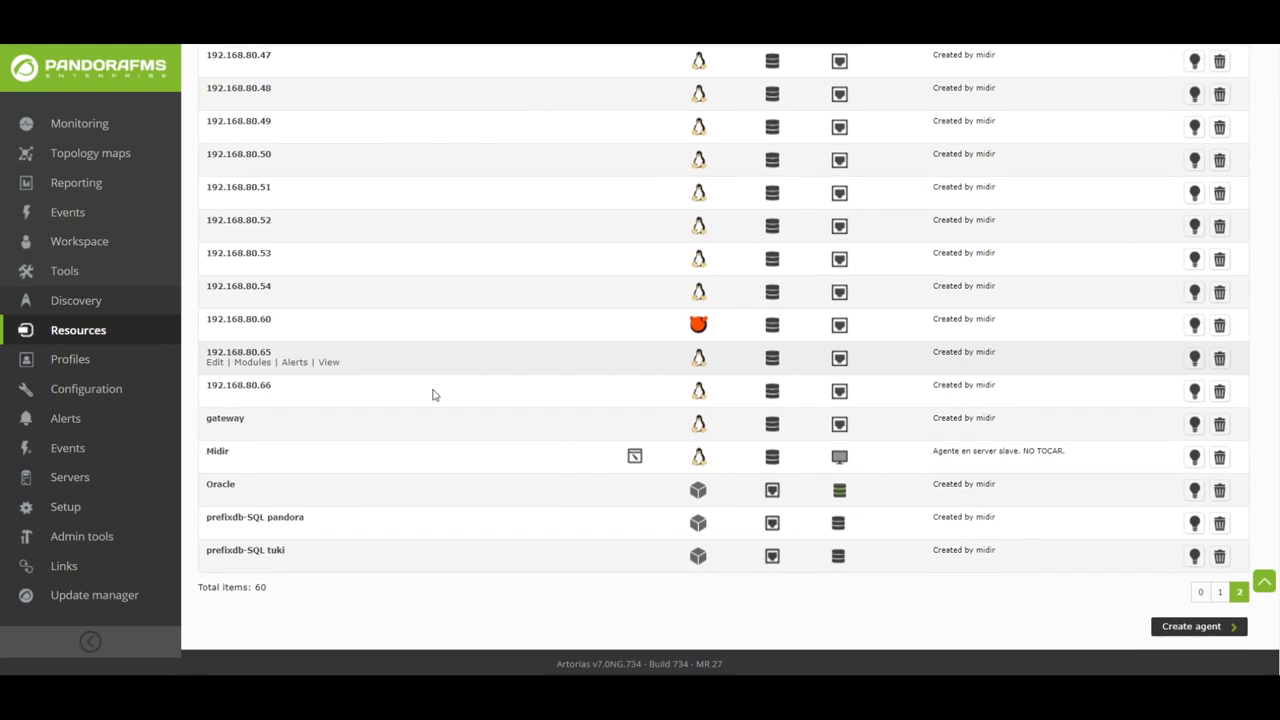
{"action": "left_click", "coordinate": [216, 458]}
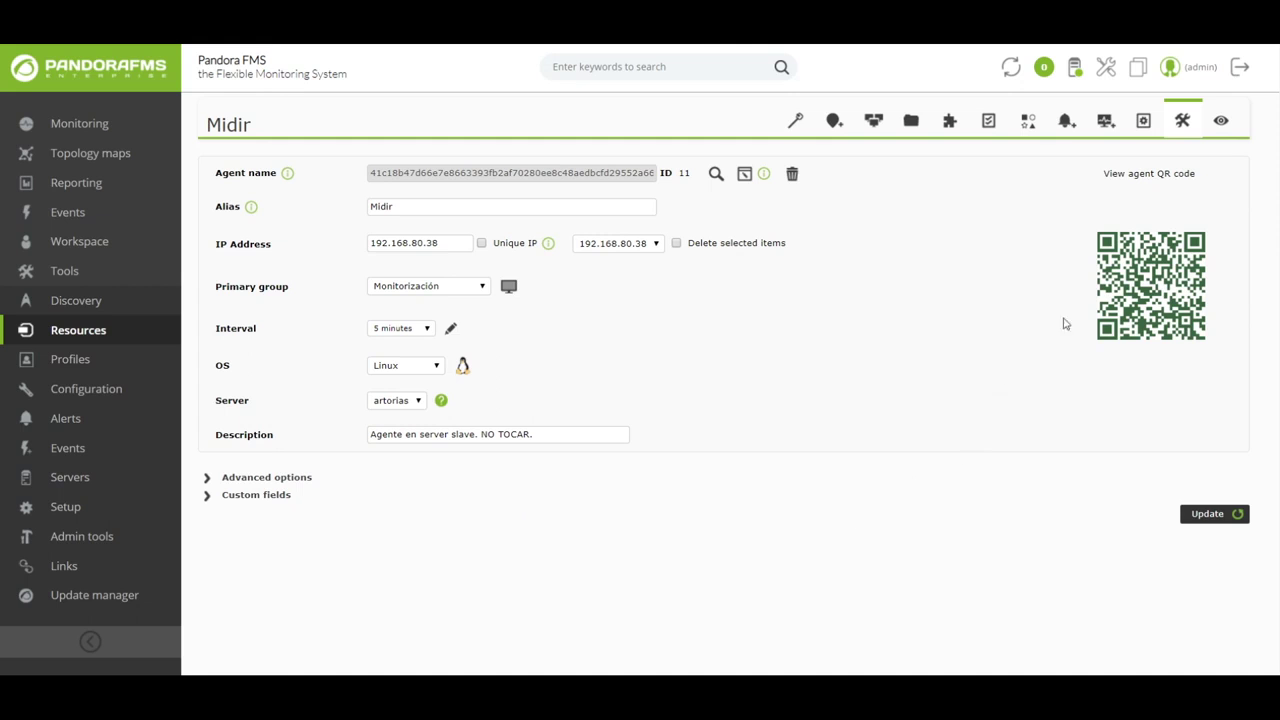
- Open Midir's agent view and check the recent data values of Network_Usage_Bytes
{"action": "left_click", "coordinate": [1220, 125]}
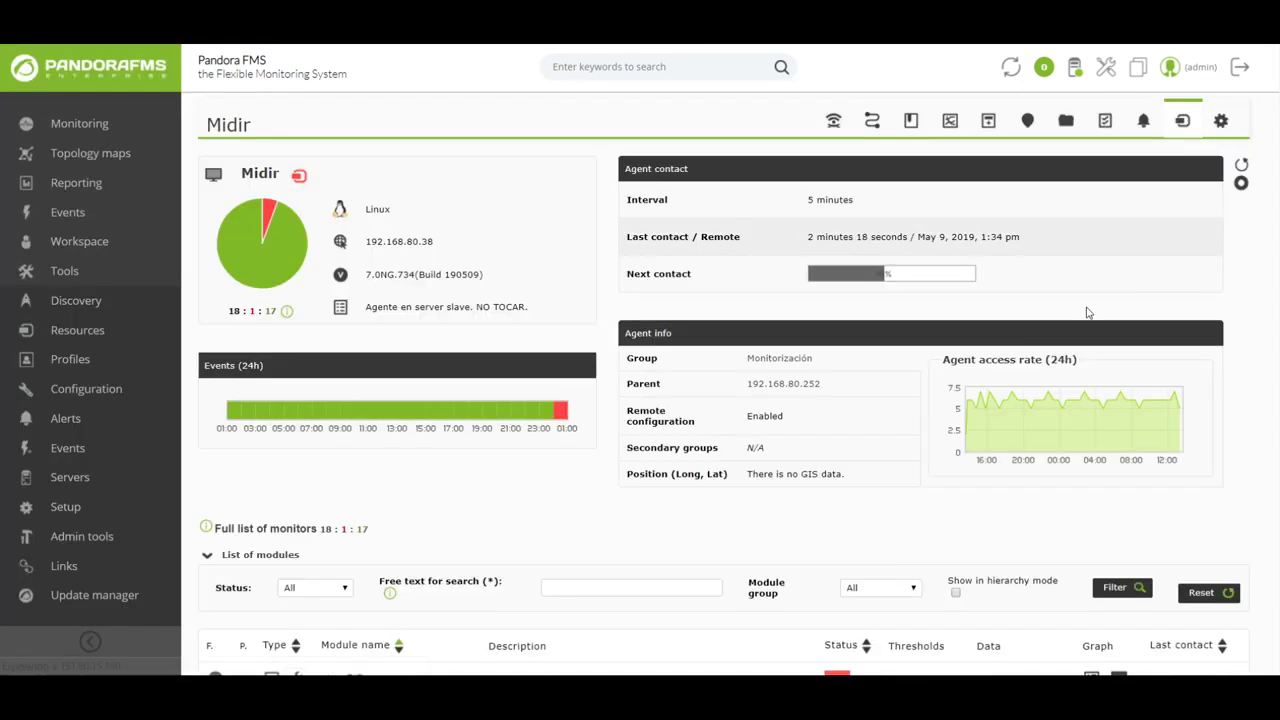
{"action": "scroll", "coordinate": [714, 409], "scroll_direction": "down", "scroll_amount": 5}
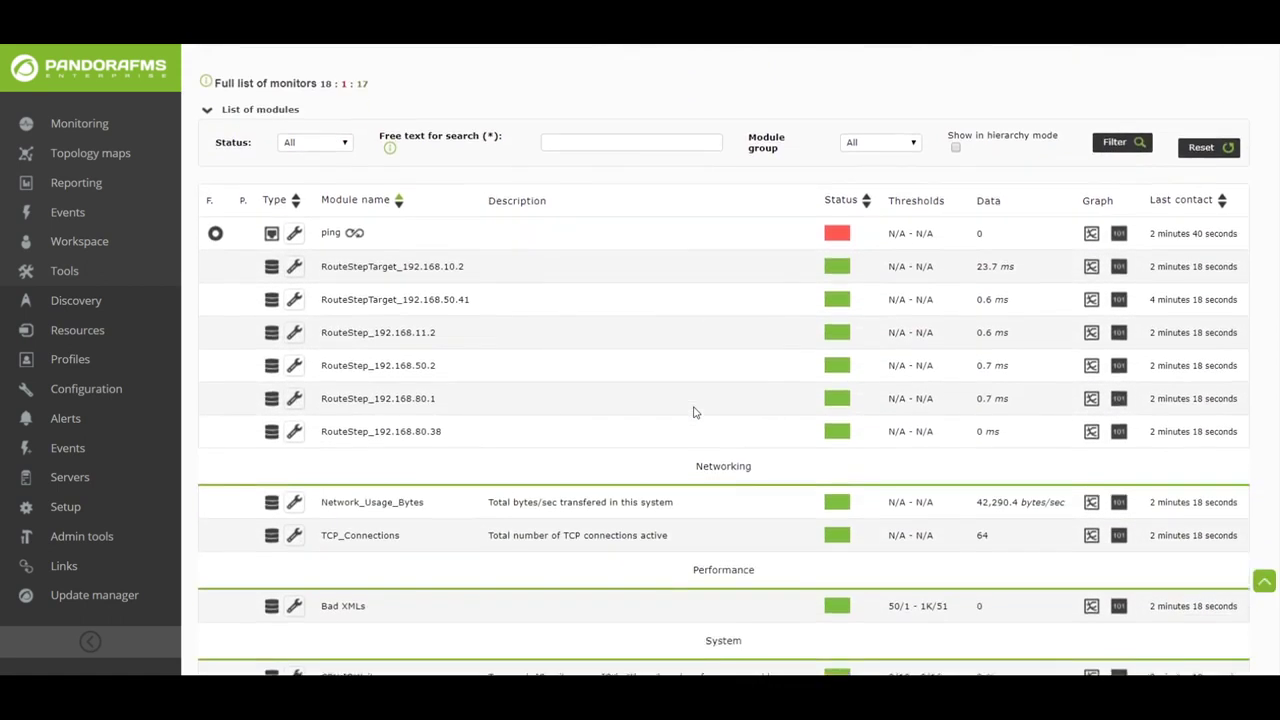
{"action": "scroll", "coordinate": [695, 412], "scroll_direction": "down", "scroll_amount": 1}
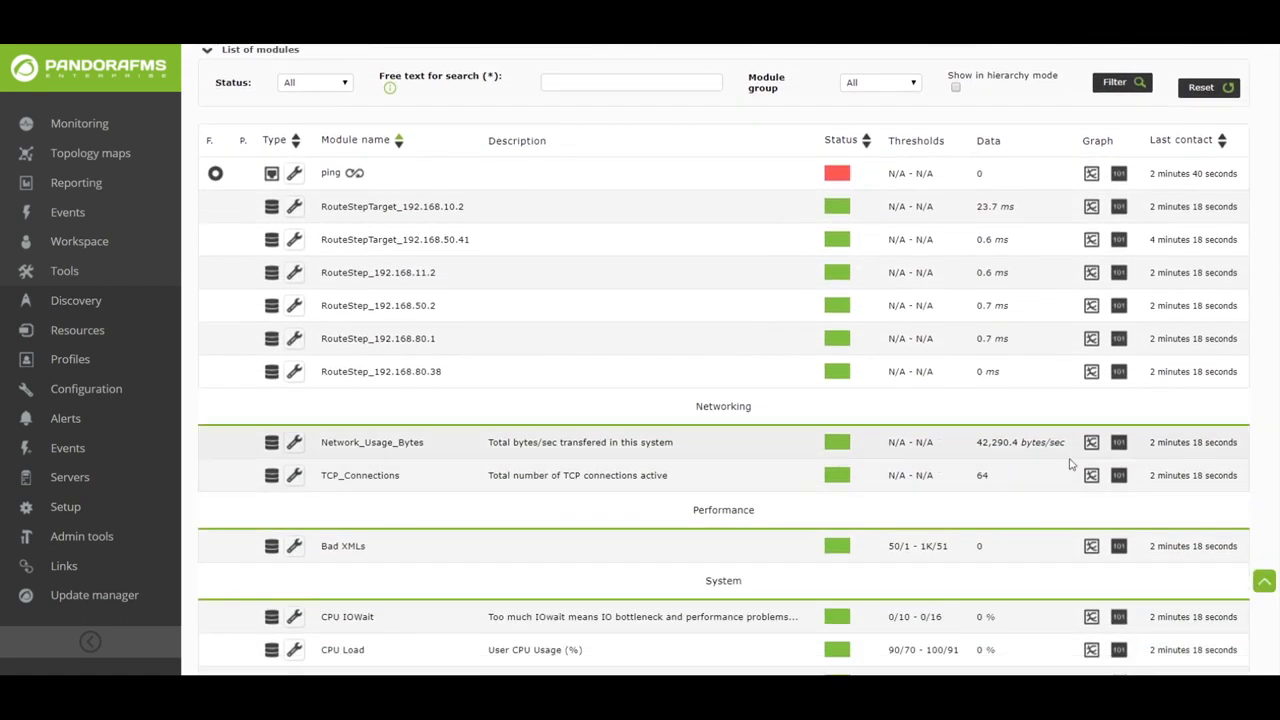
{"action": "left_click", "coordinate": [1119, 443]}
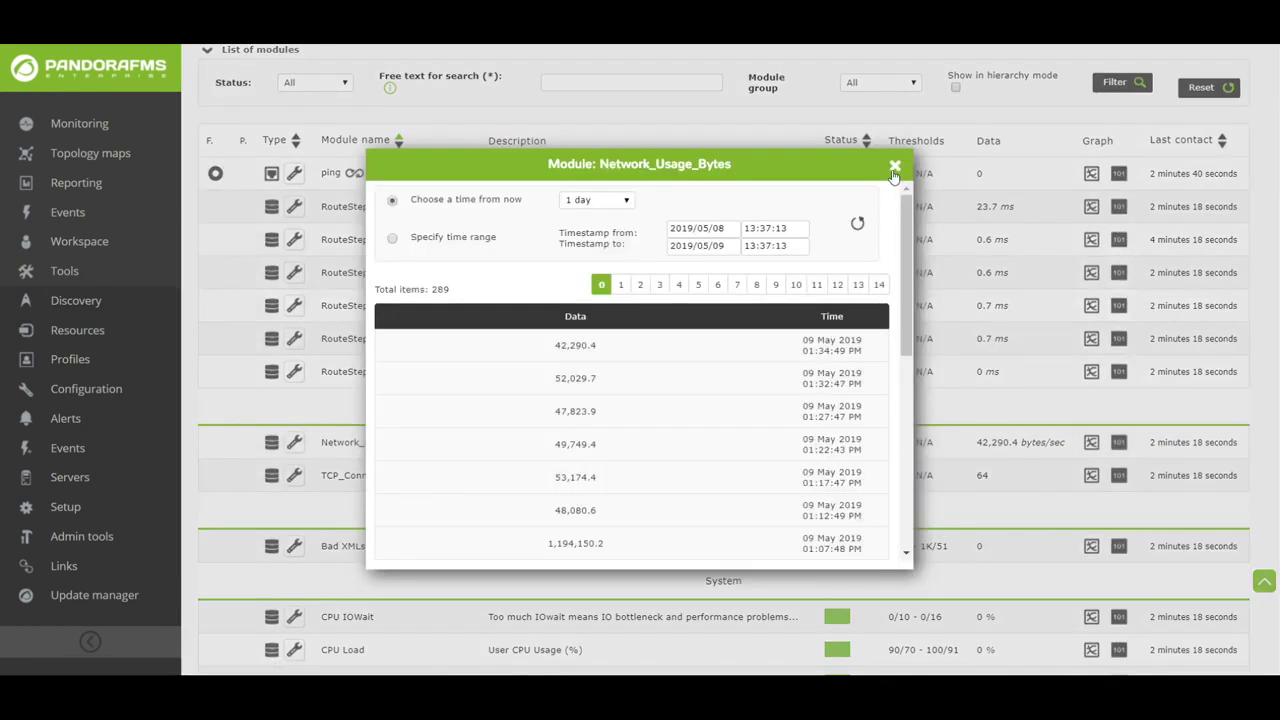
{"action": "left_click", "coordinate": [895, 167]}
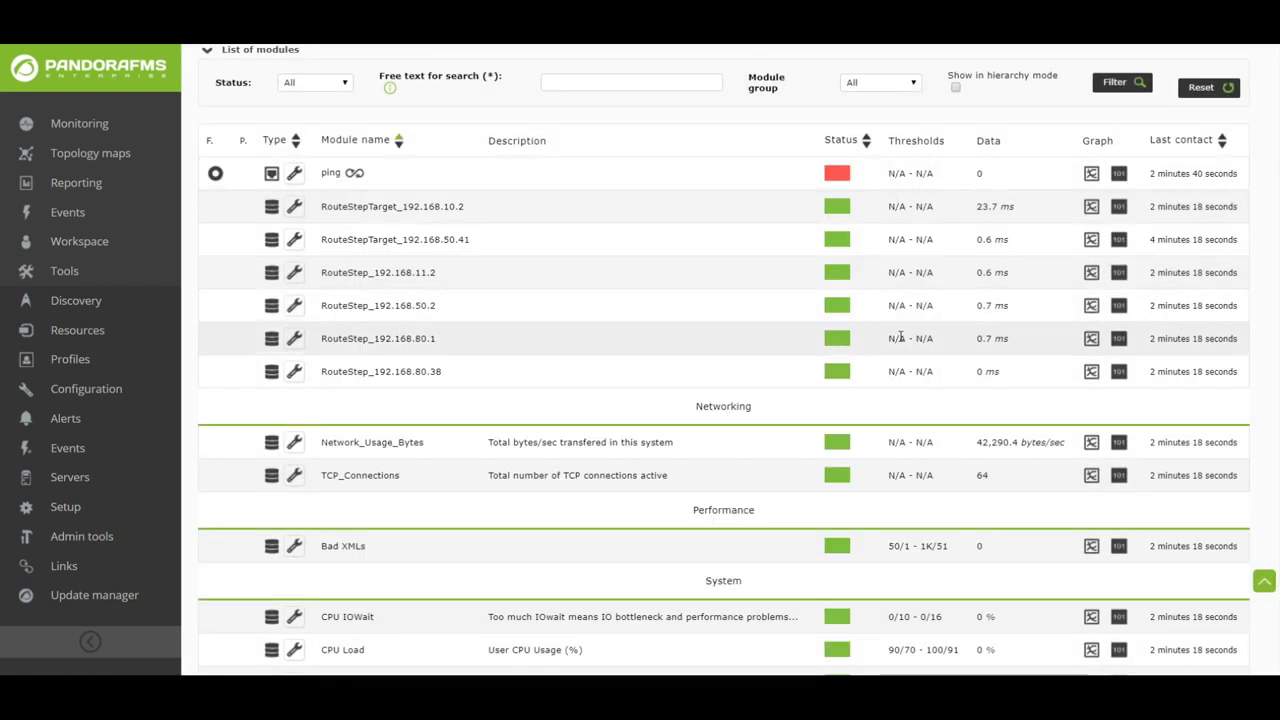
- Open the SNMP Agent (Switch) agent view and scroll through its module list
{"action": "scroll", "coordinate": [900, 360], "scroll_direction": "up", "scroll_amount": 3}
{"action": "scroll", "coordinate": [899, 364], "scroll_direction": "up", "scroll_amount": 3}
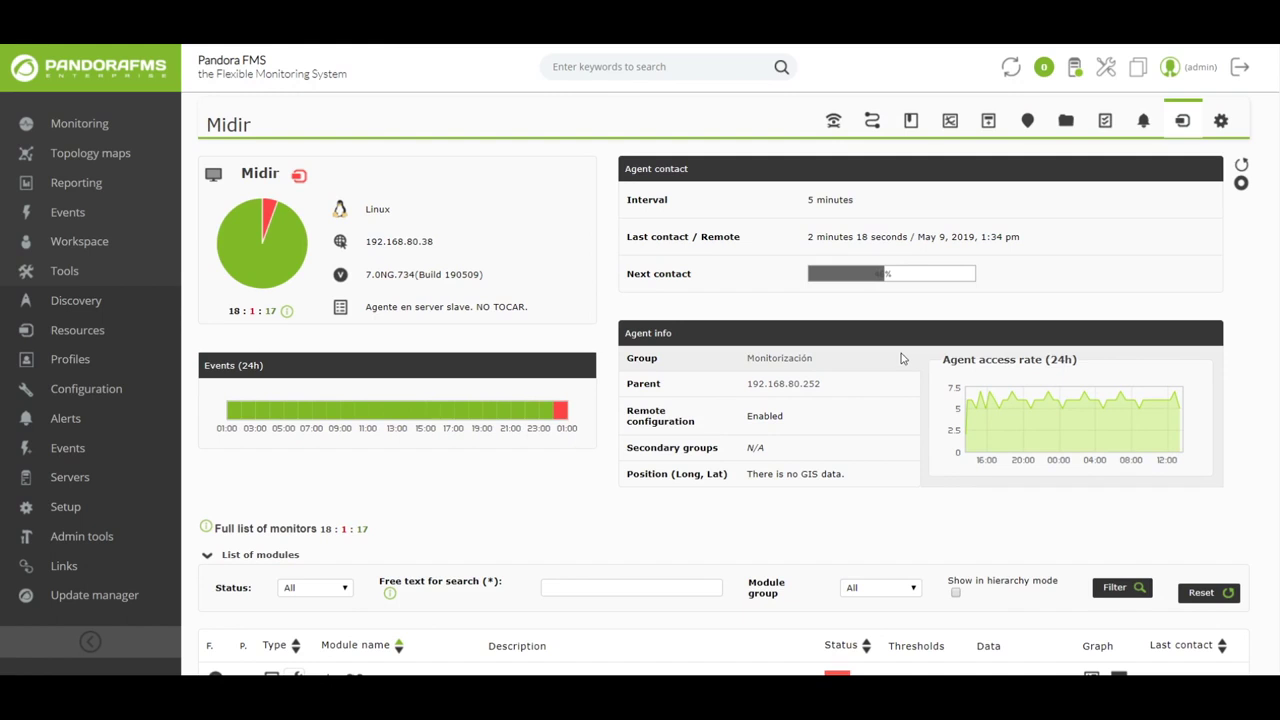
{"action": "left_click", "coordinate": [871, 126]}
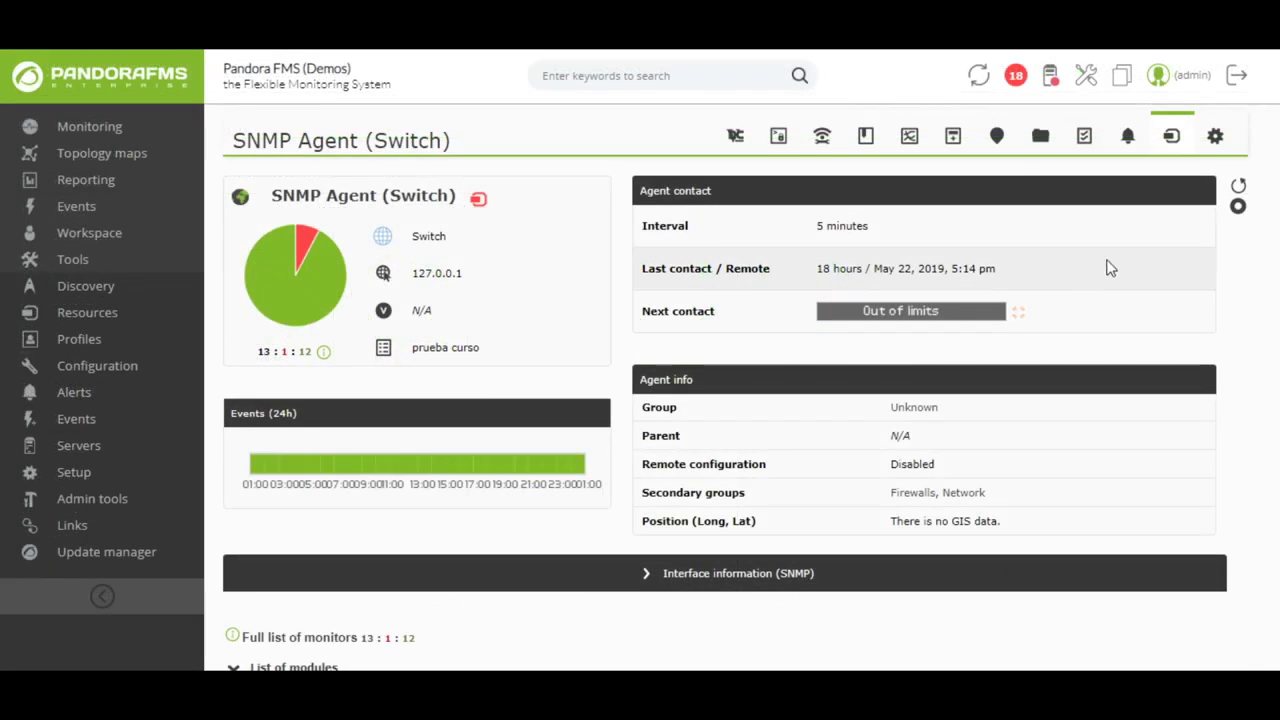
{"action": "scroll", "coordinate": [1108, 268], "scroll_direction": "down", "scroll_amount": 6}
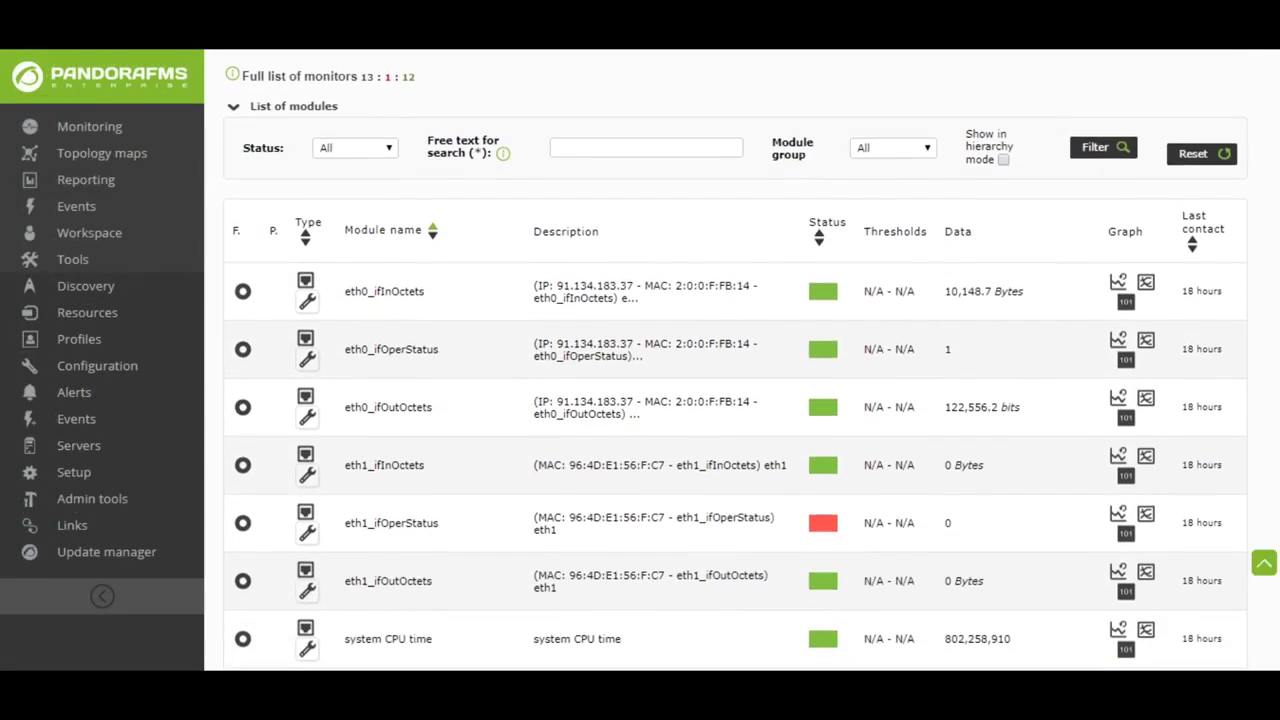
{"action": "scroll", "coordinate": [735, 360], "scroll_direction": "down", "scroll_amount": 3}
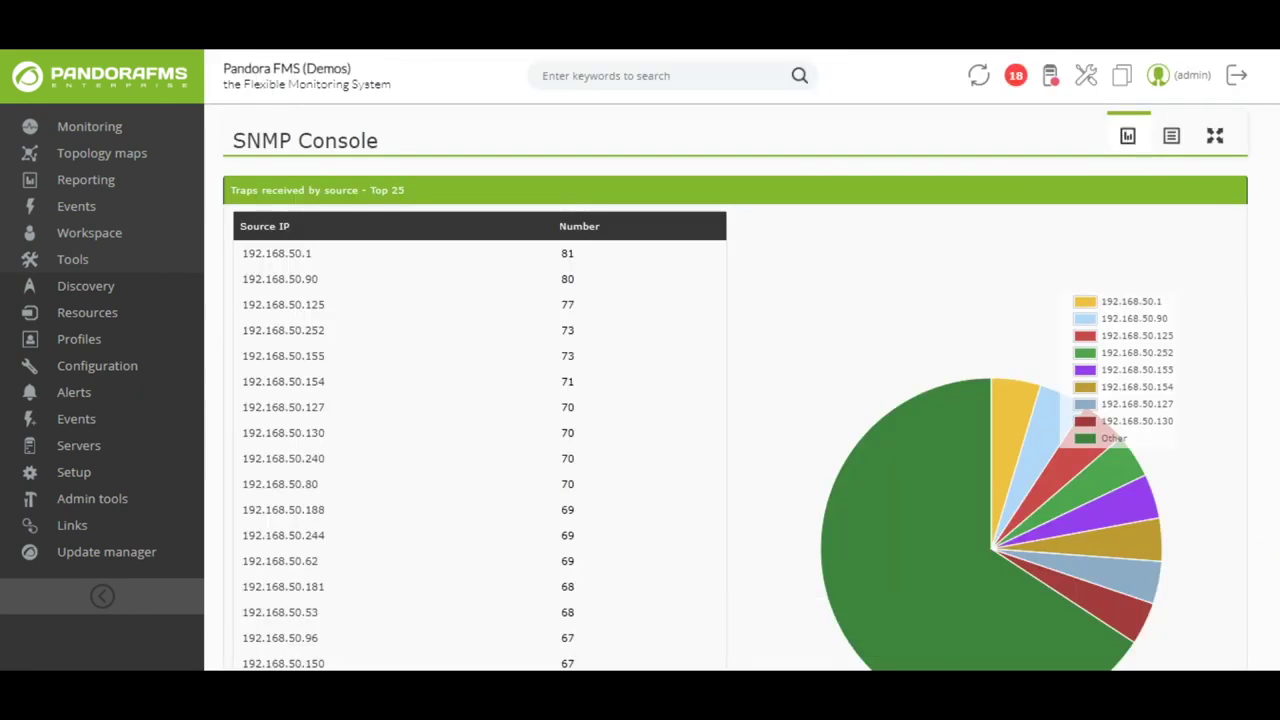
- Scroll through the SNMP Console's received traps to the end of the list
{"action": "scroll", "coordinate": [735, 360], "scroll_direction": "down", "scroll_amount": 2}
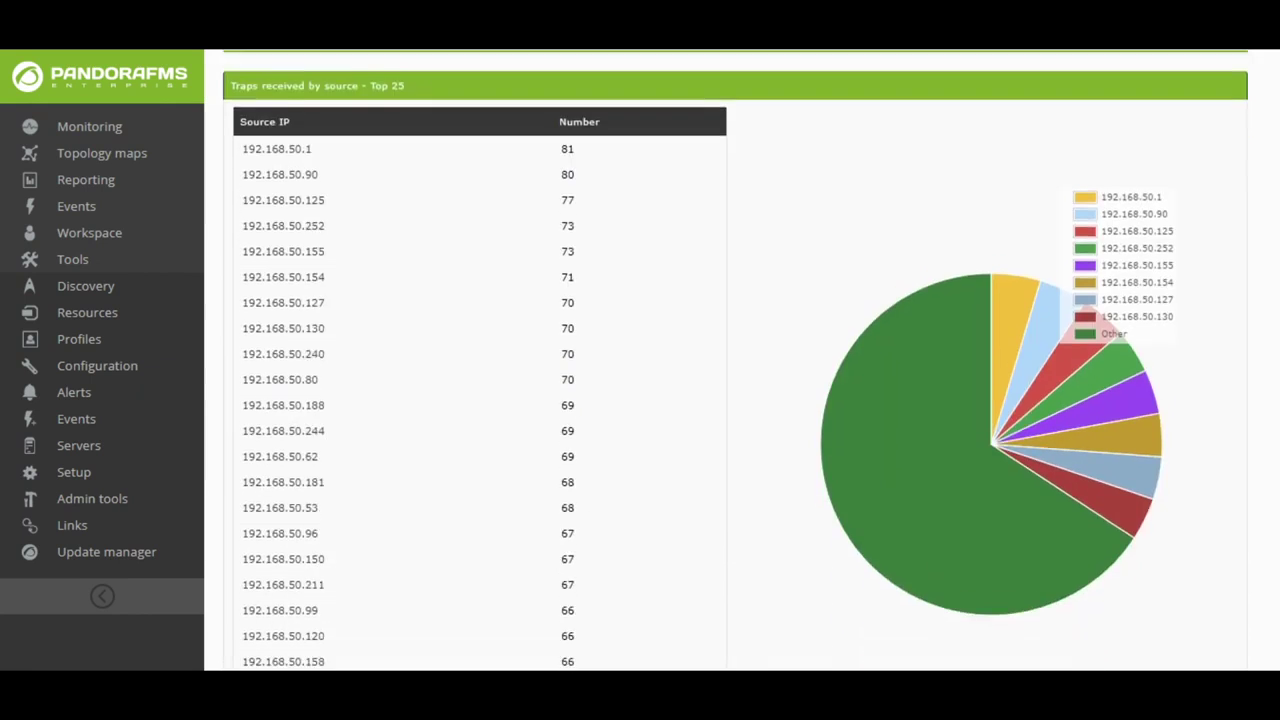
{"action": "scroll", "coordinate": [735, 360], "scroll_direction": "down", "scroll_amount": 1}
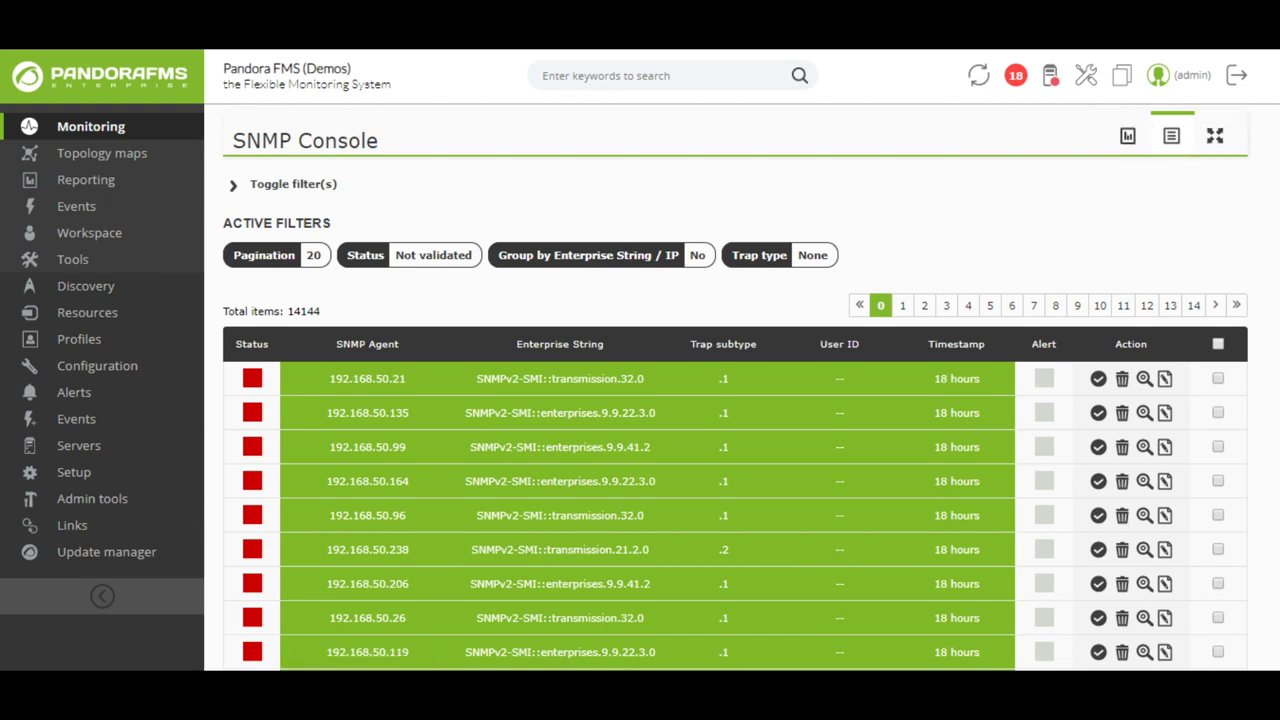
{"action": "scroll", "coordinate": [735, 400], "scroll_direction": "down", "scroll_amount": 3}
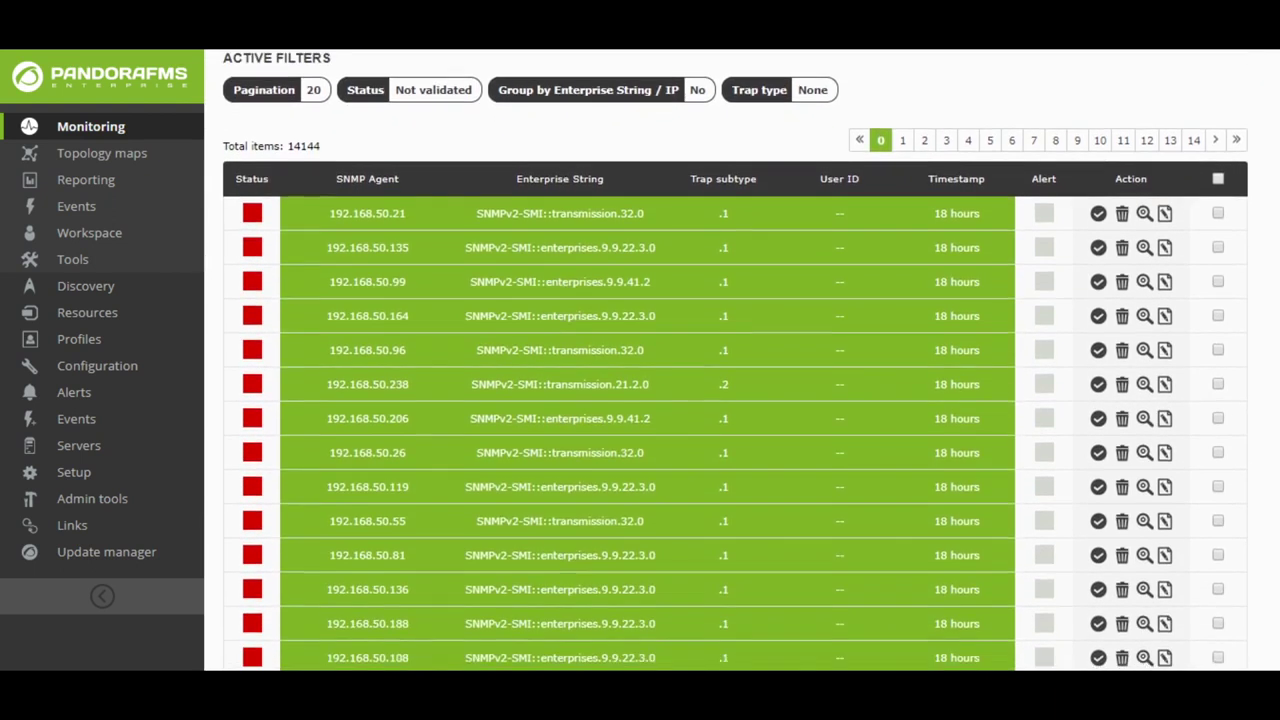
{"action": "scroll", "coordinate": [1276, 347], "scroll_direction": "down", "scroll_amount": 5}
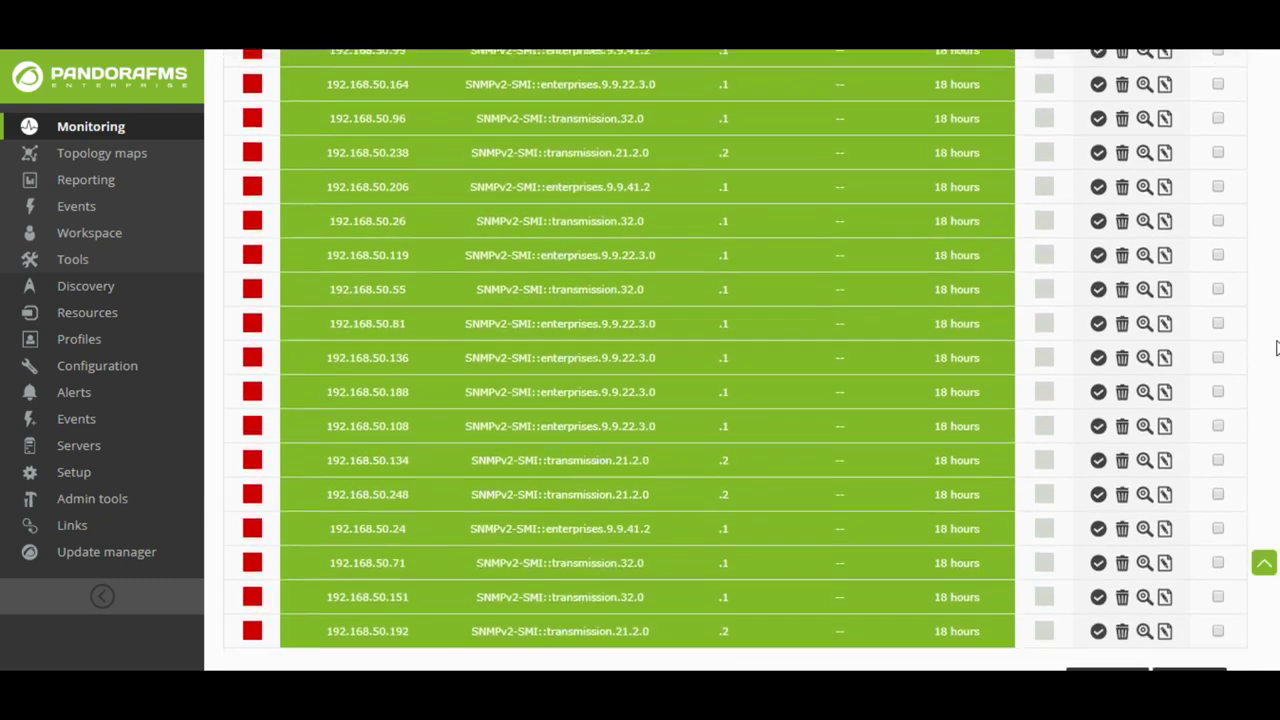
{"action": "scroll", "coordinate": [1276, 347], "scroll_direction": "down", "scroll_amount": 5}
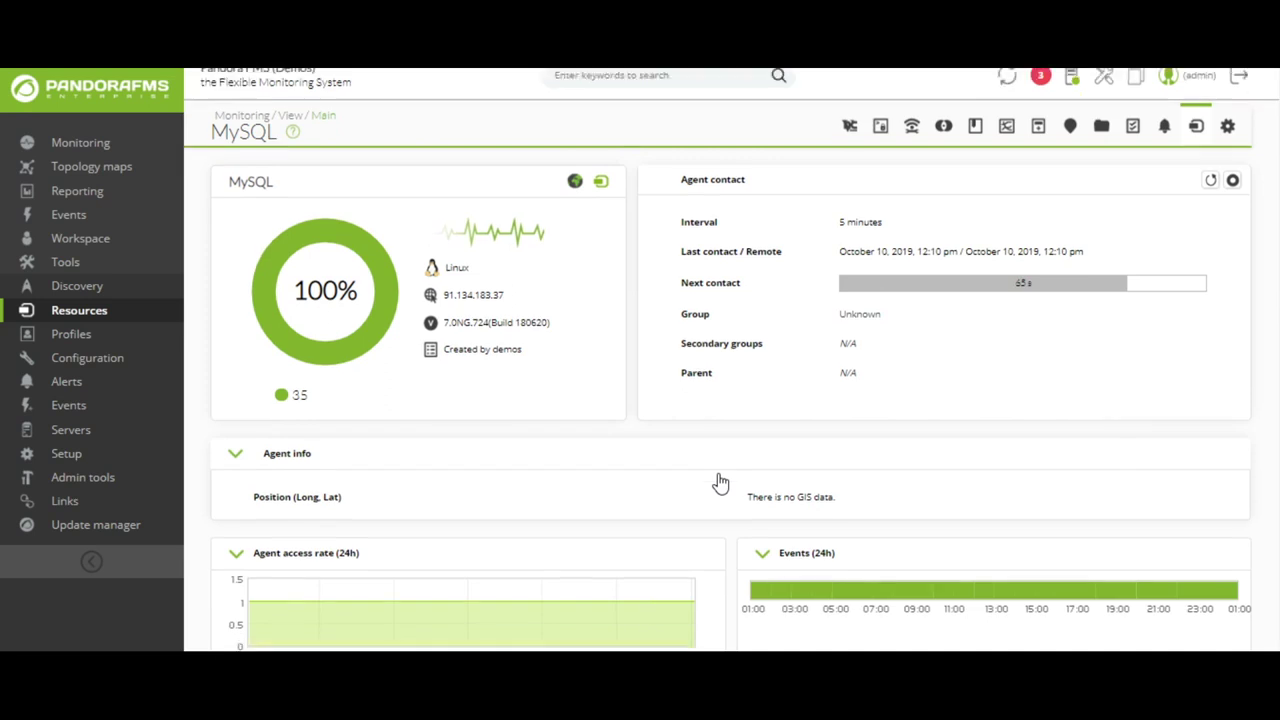
- View the aborted connections module's raw data and graph, then show the MySQL agent's module list
{"action": "scroll", "coordinate": [717, 480], "scroll_direction": "down", "scroll_amount": 10}
{"action": "scroll", "coordinate": [717, 480], "scroll_direction": "down", "scroll_amount": 3}
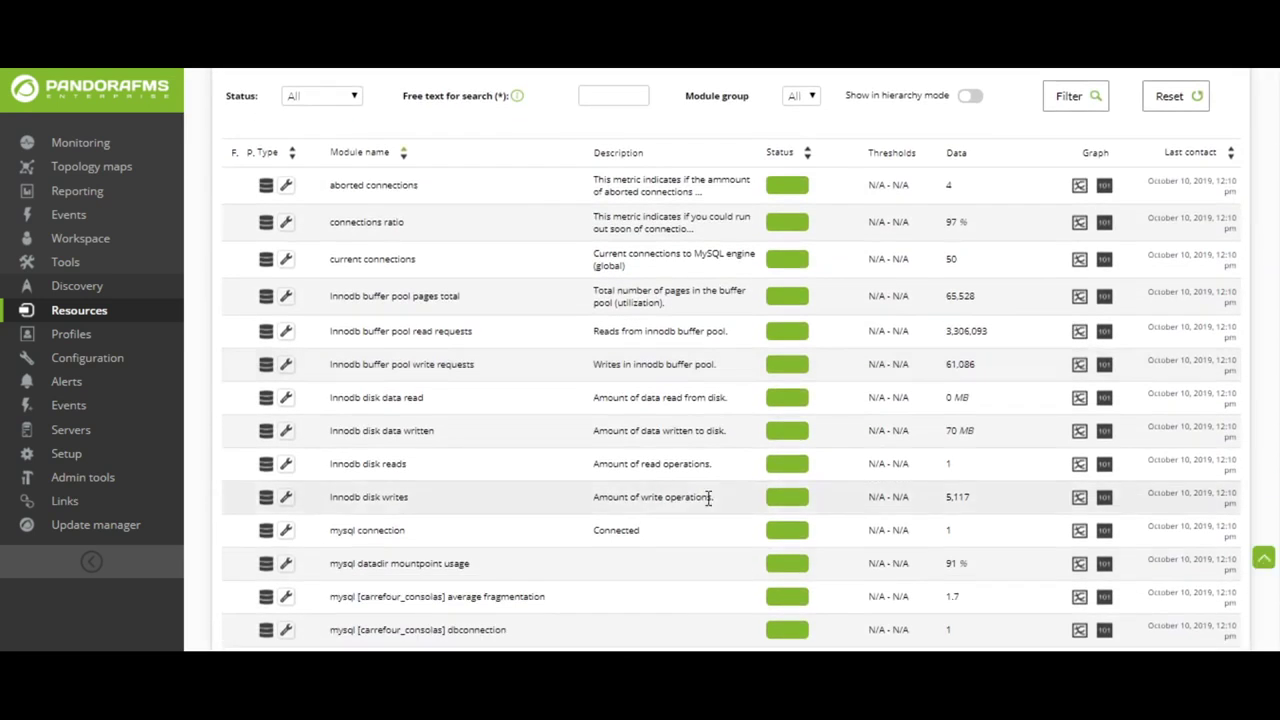
{"action": "left_click", "coordinate": [1105, 188]}
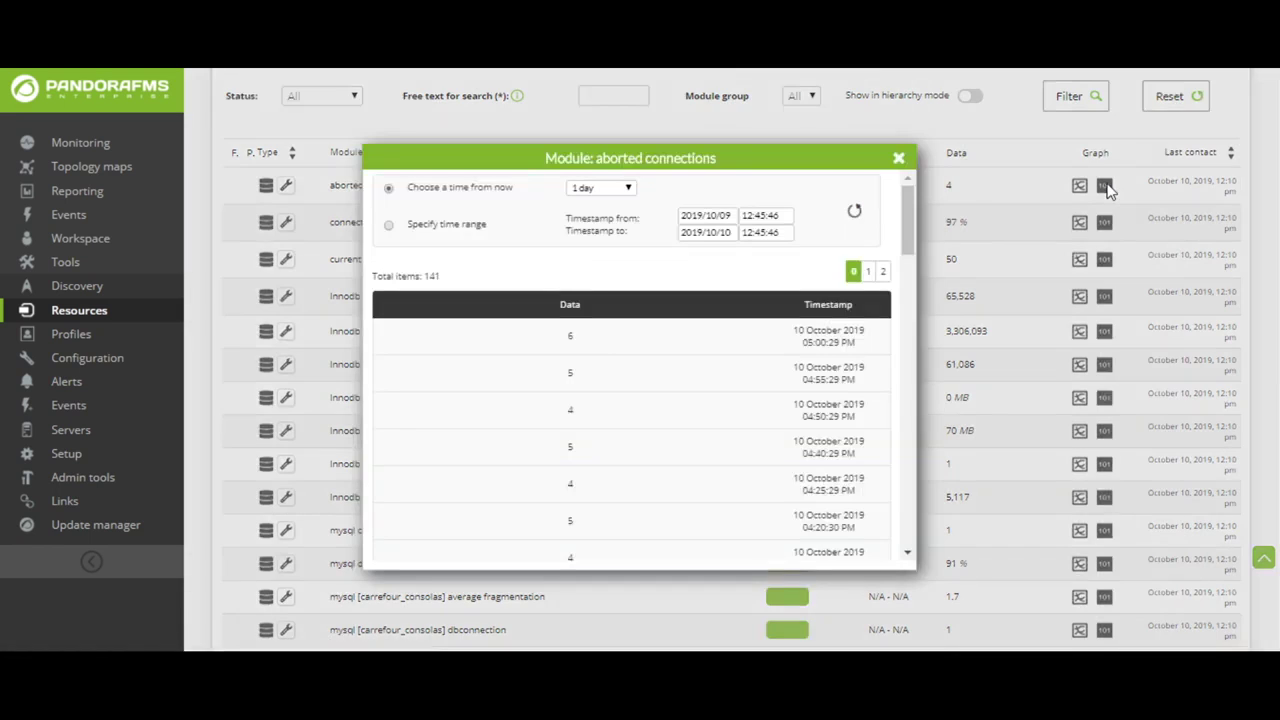
{"action": "left_click", "coordinate": [897, 160]}
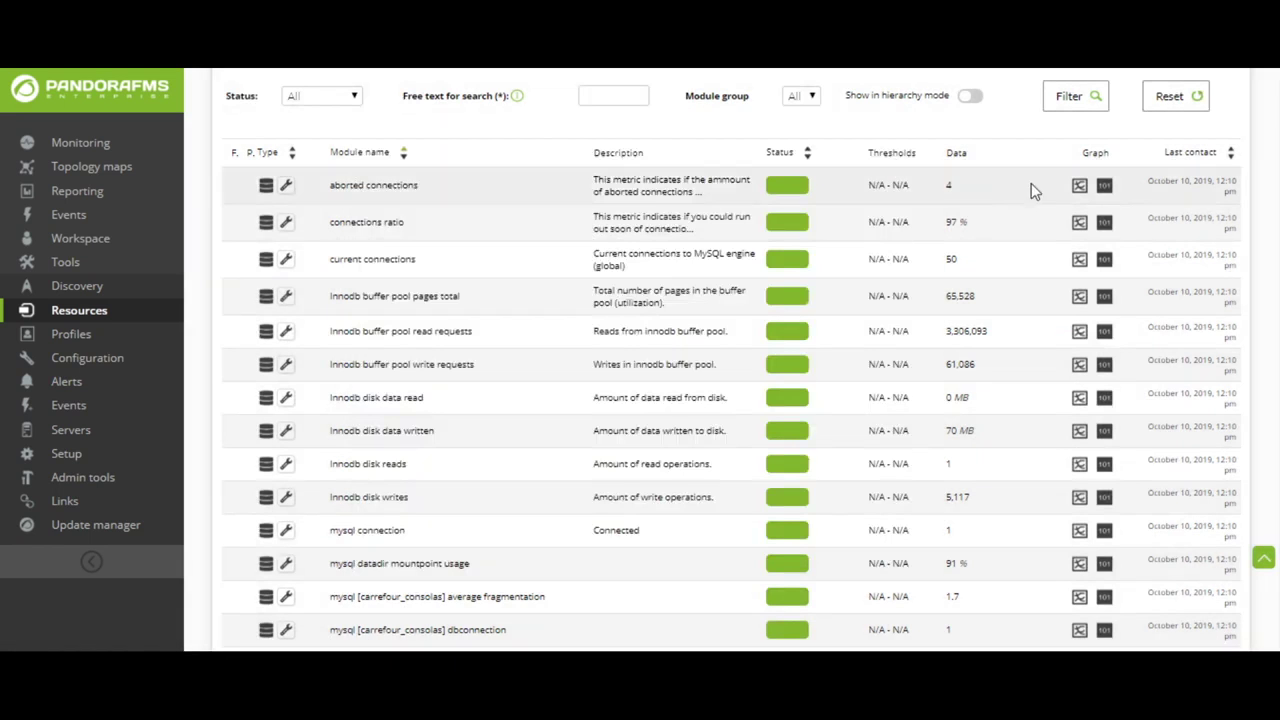
{"action": "left_click", "coordinate": [1080, 186]}
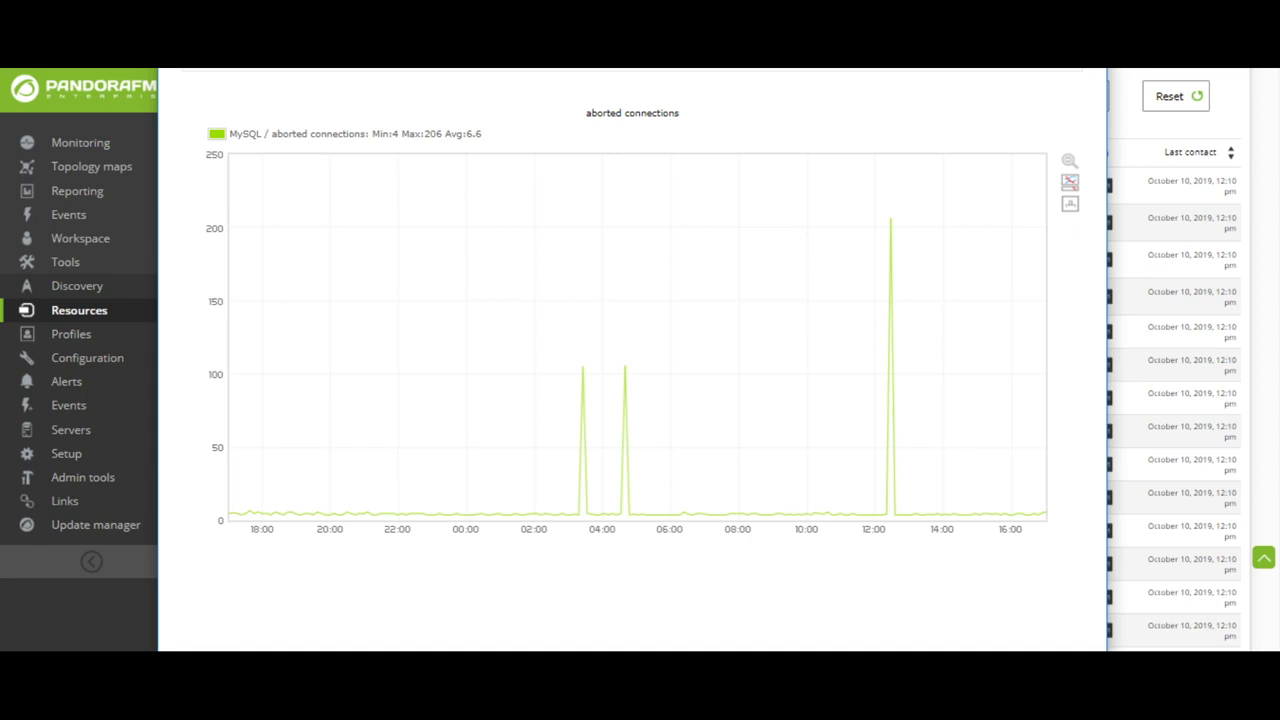
{"action": "key", "text": "Escape"}
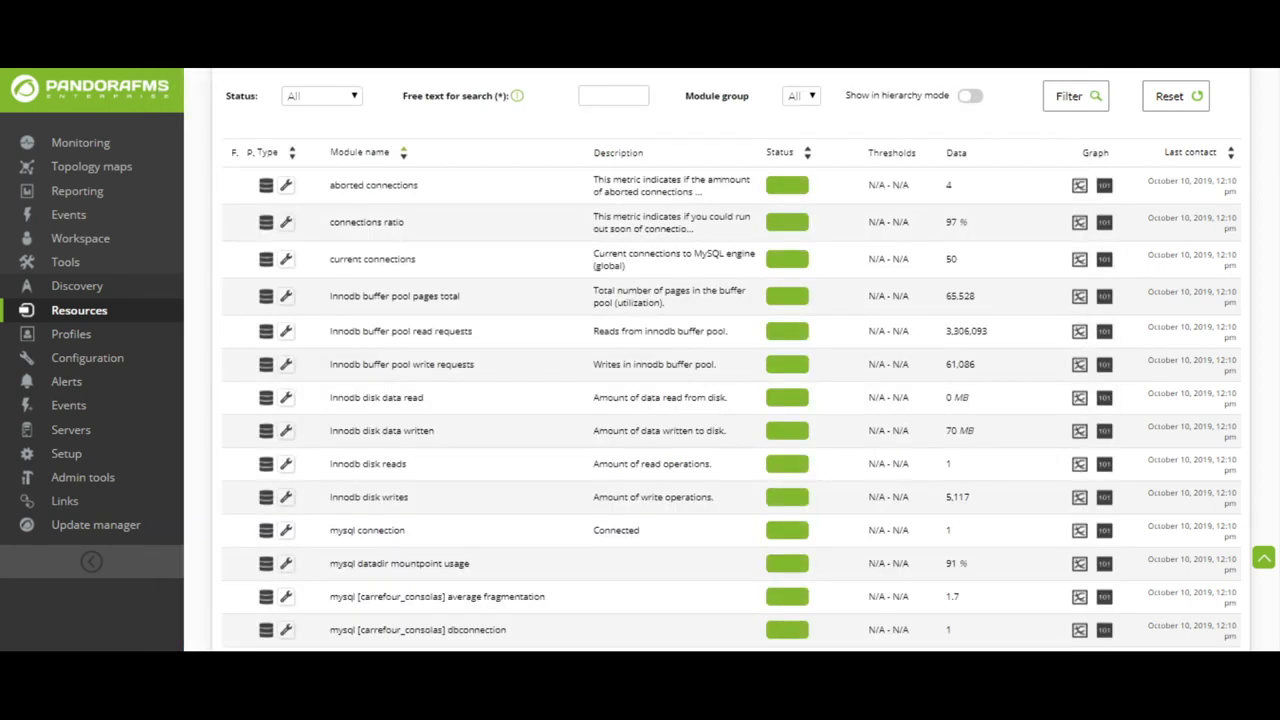
{"action": "left_click", "coordinate": [972, 117]}
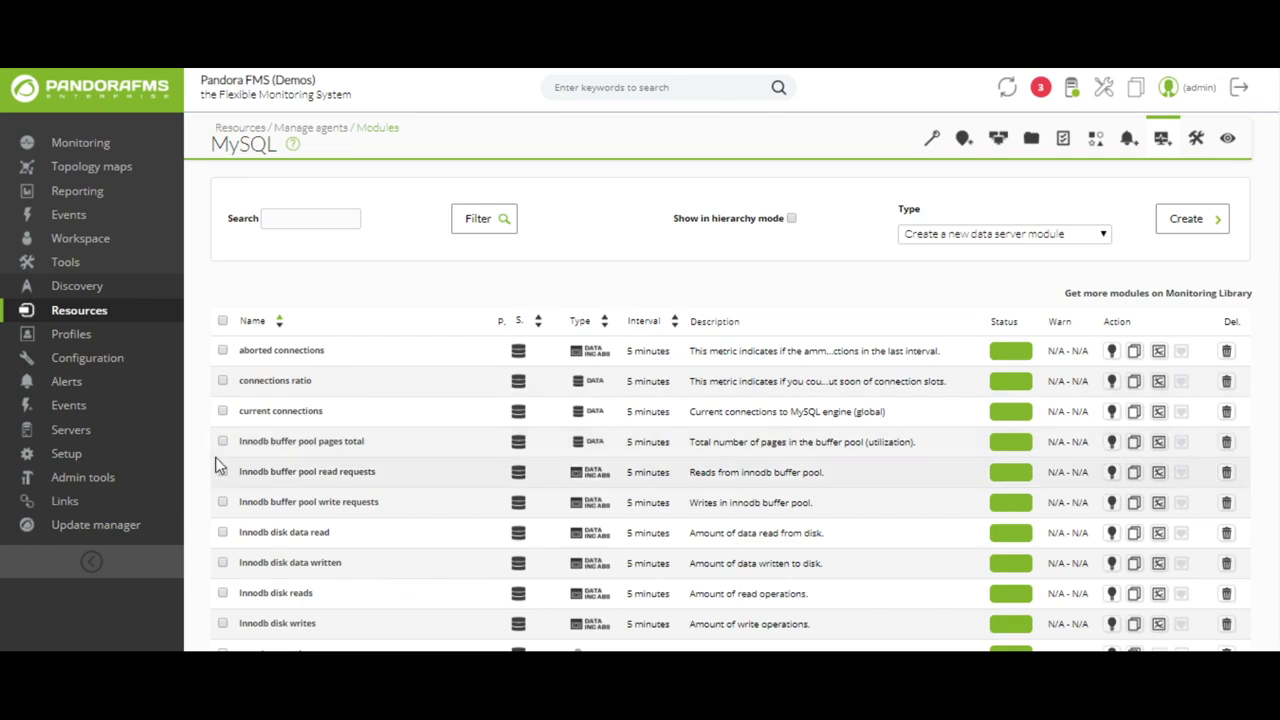
- Review the aborted connections module's settings and return to the MySQL module list
{"action": "left_click", "coordinate": [305, 357]}
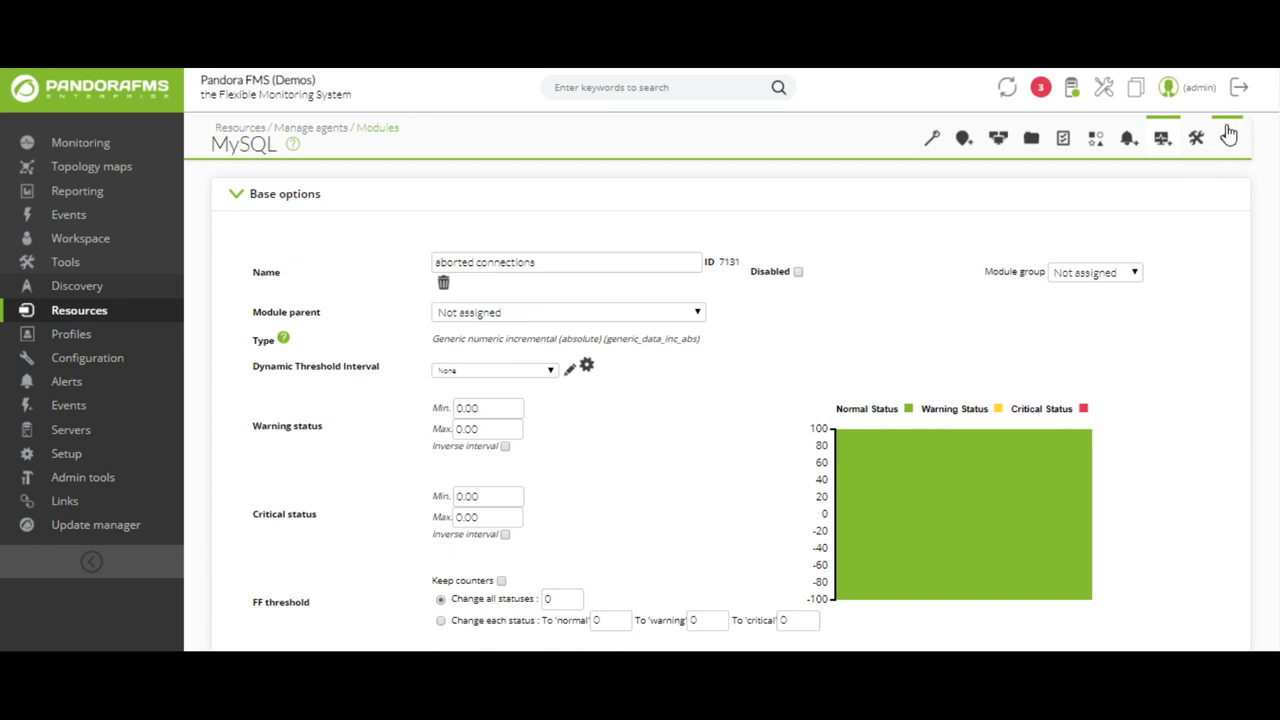
{"action": "left_click", "coordinate": [1163, 139]}
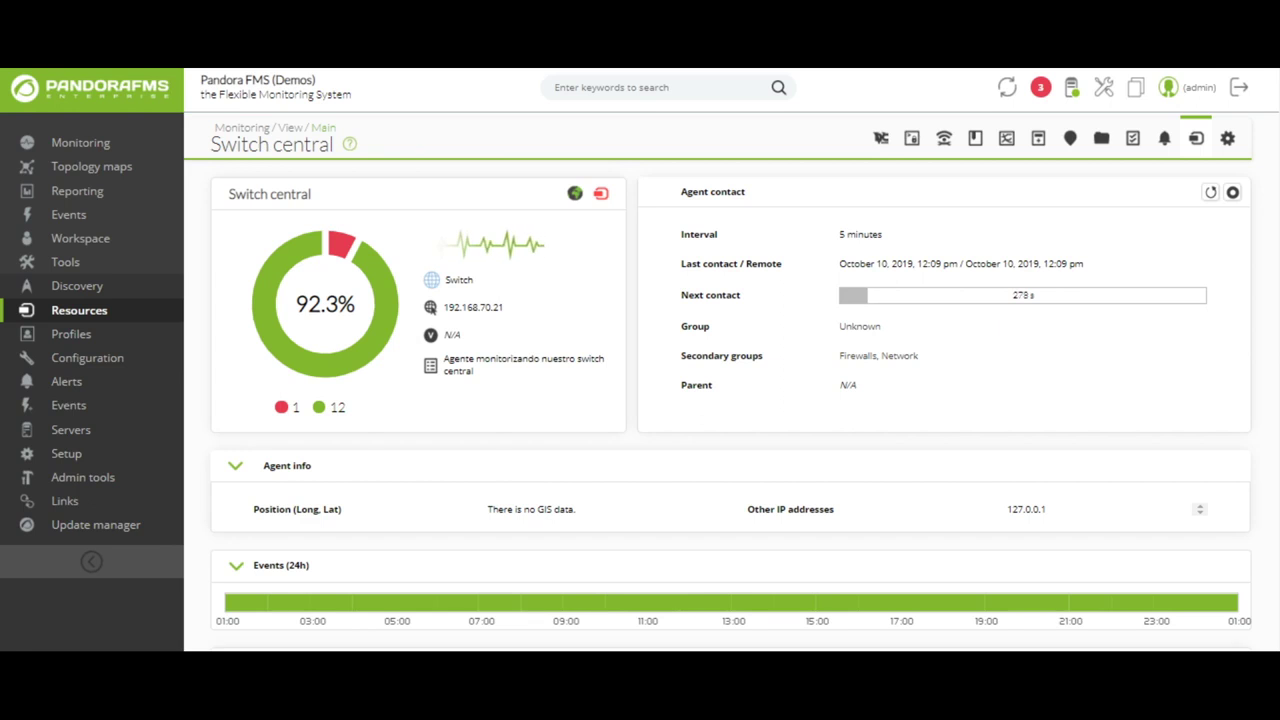
- Scroll through the Alerts » Manage alerts list of 397 alerts
{"action": "scroll", "coordinate": [680, 177], "scroll_direction": "down", "scroll_amount": 7}
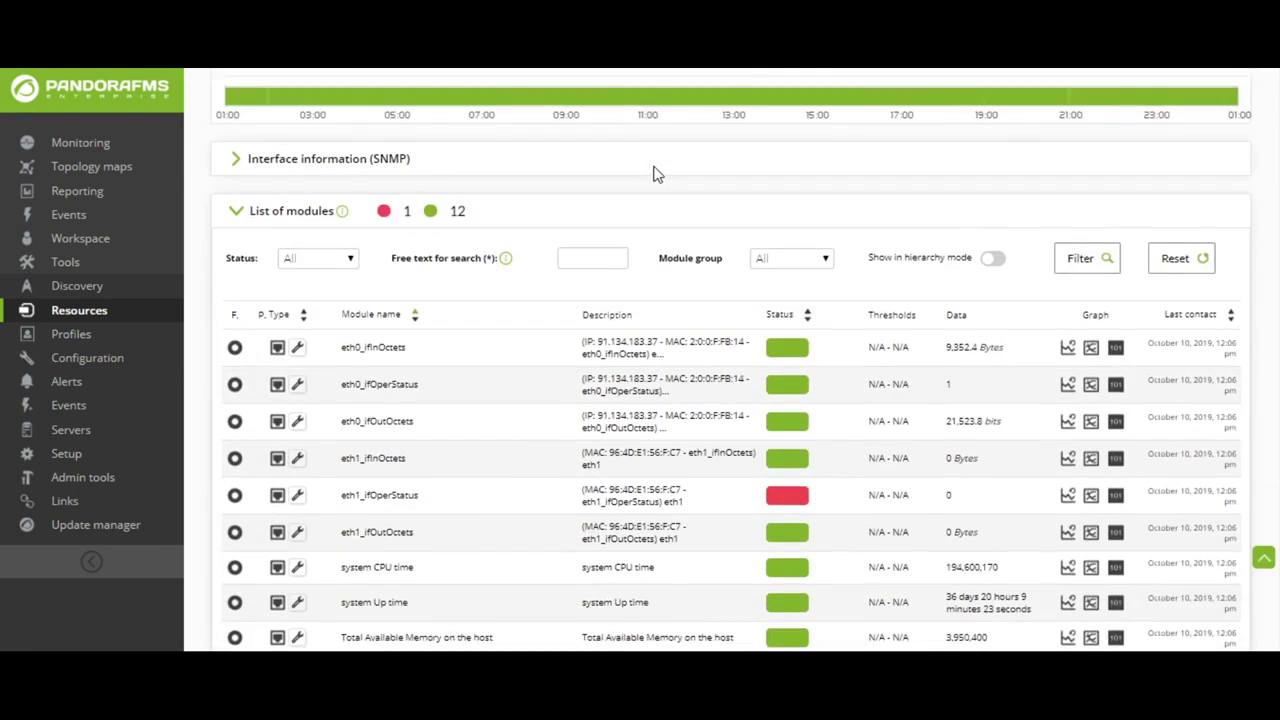
{"action": "scroll", "coordinate": [650, 167], "scroll_direction": "down", "scroll_amount": 2}
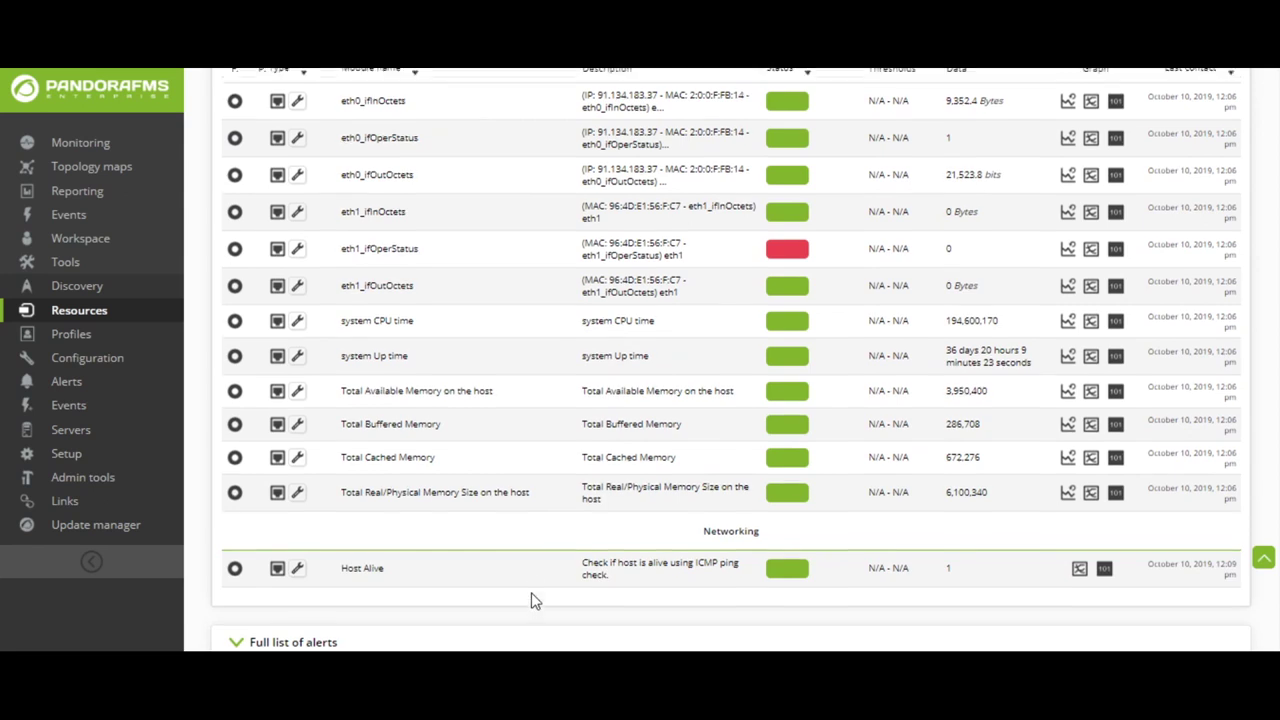
{"action": "scroll", "coordinate": [531, 600], "scroll_direction": "up", "scroll_amount": 1}
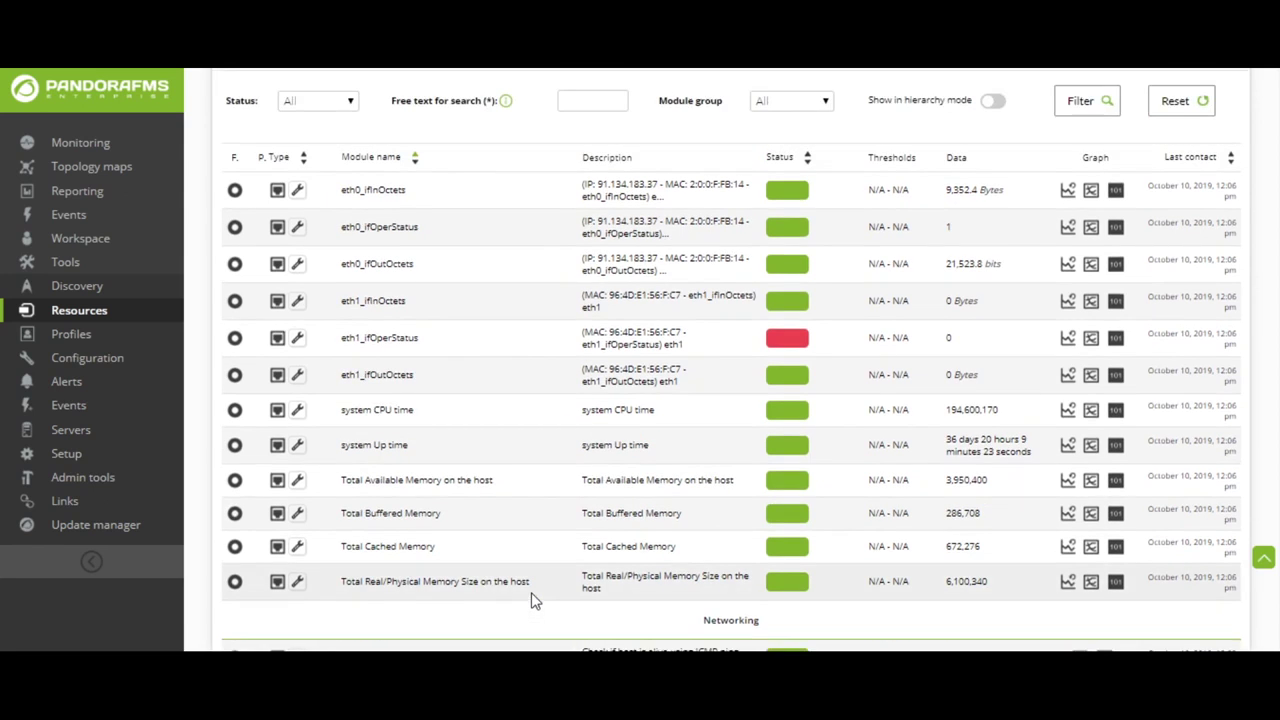
{"action": "scroll", "coordinate": [449, 529], "scroll_direction": "up", "scroll_amount": 6}
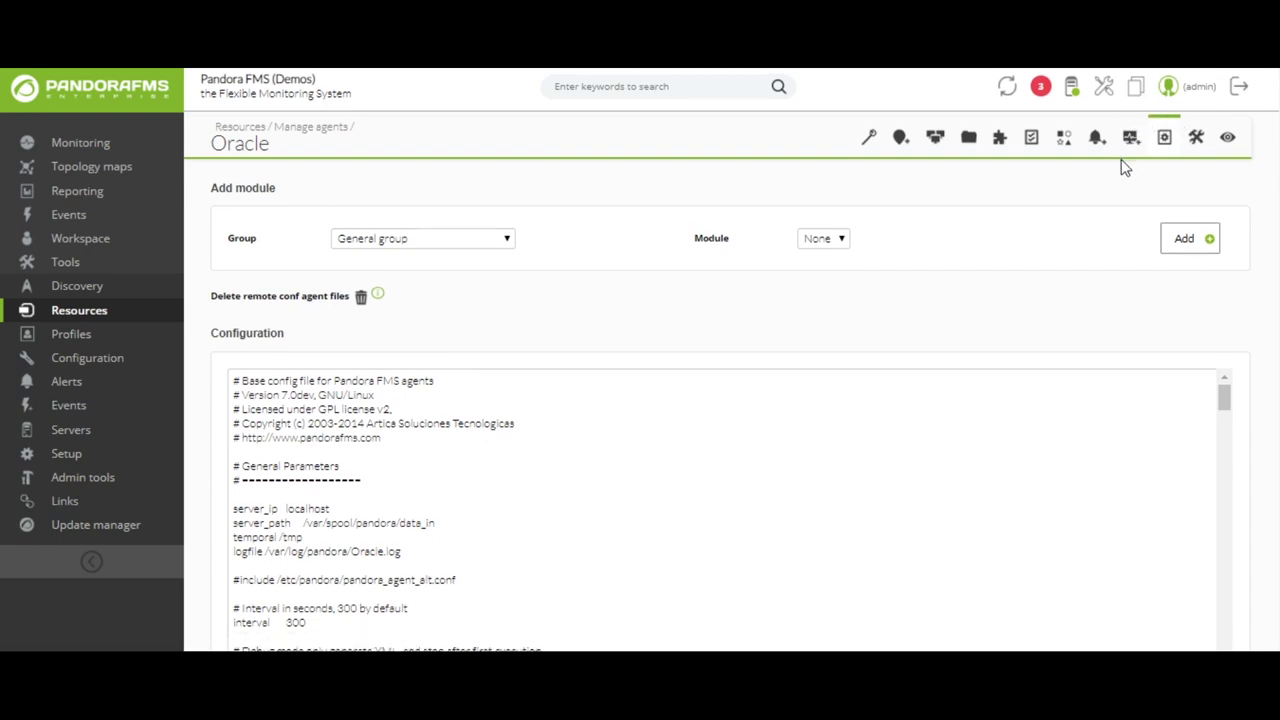
{"action": "scroll", "coordinate": [1121, 164], "scroll_direction": "down", "scroll_amount": 3}
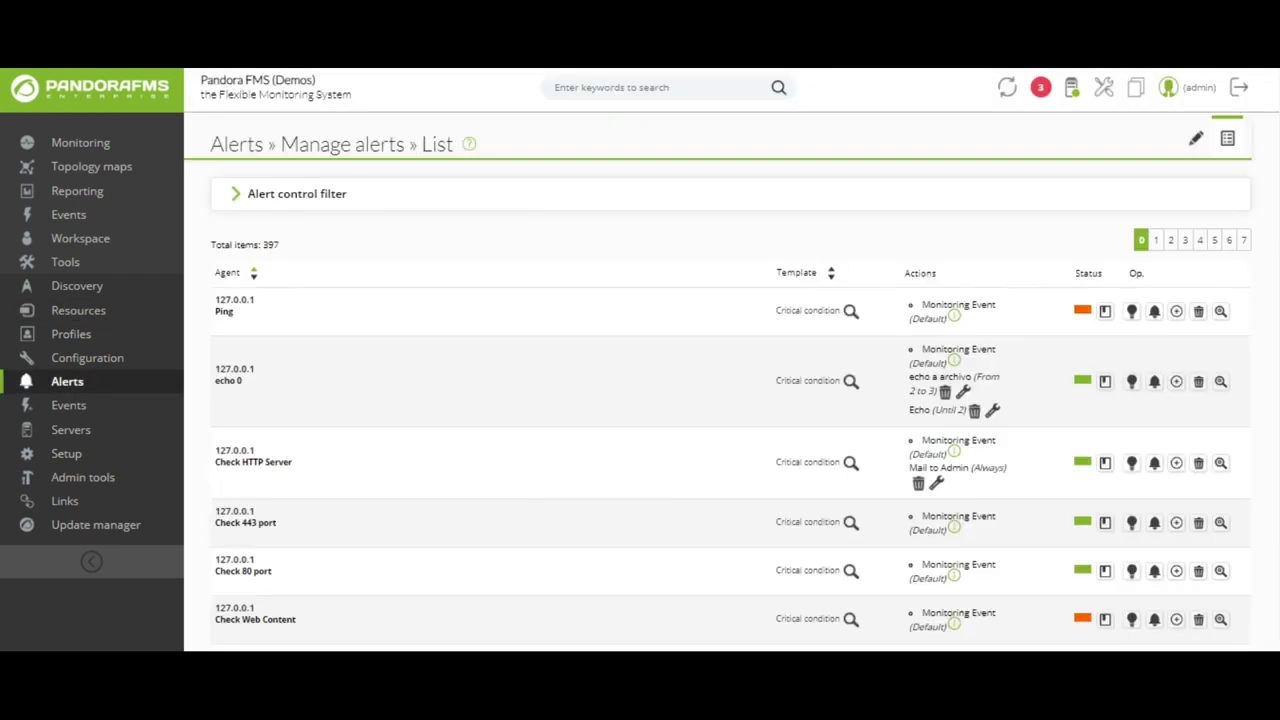
- Open the details of the Ping alert from its row's magnifier icon
{"action": "left_click", "coordinate": [1220, 313]}
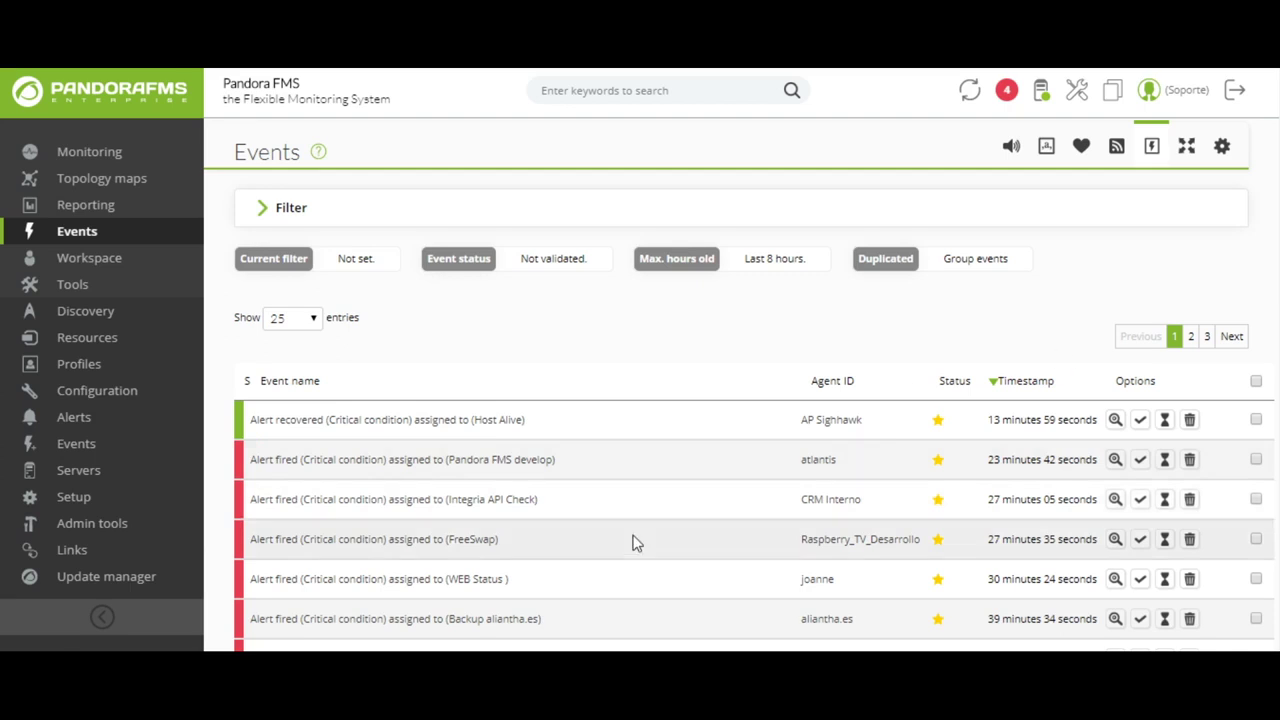
- Open the Host Alive recovery event's details and view its Details, Comments and Responses tabs
{"action": "left_click", "coordinate": [470, 421]}
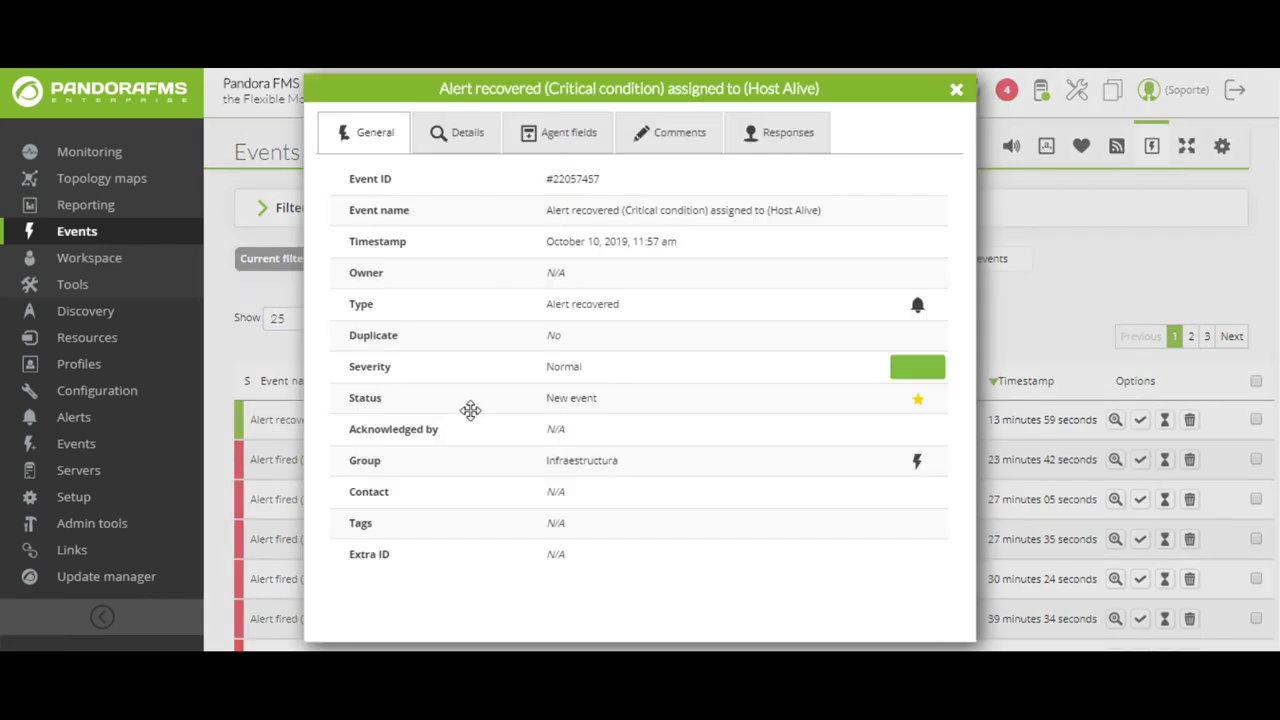
{"action": "left_click", "coordinate": [440, 138]}
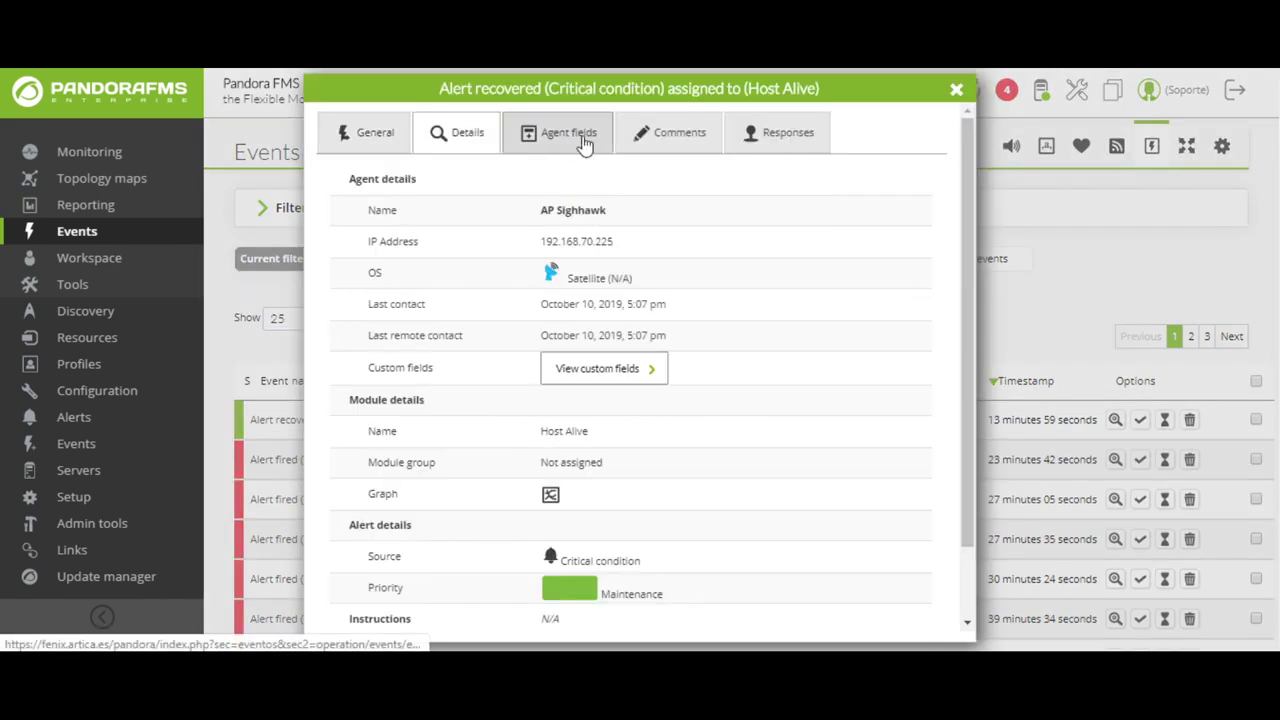
{"action": "left_click", "coordinate": [641, 131]}
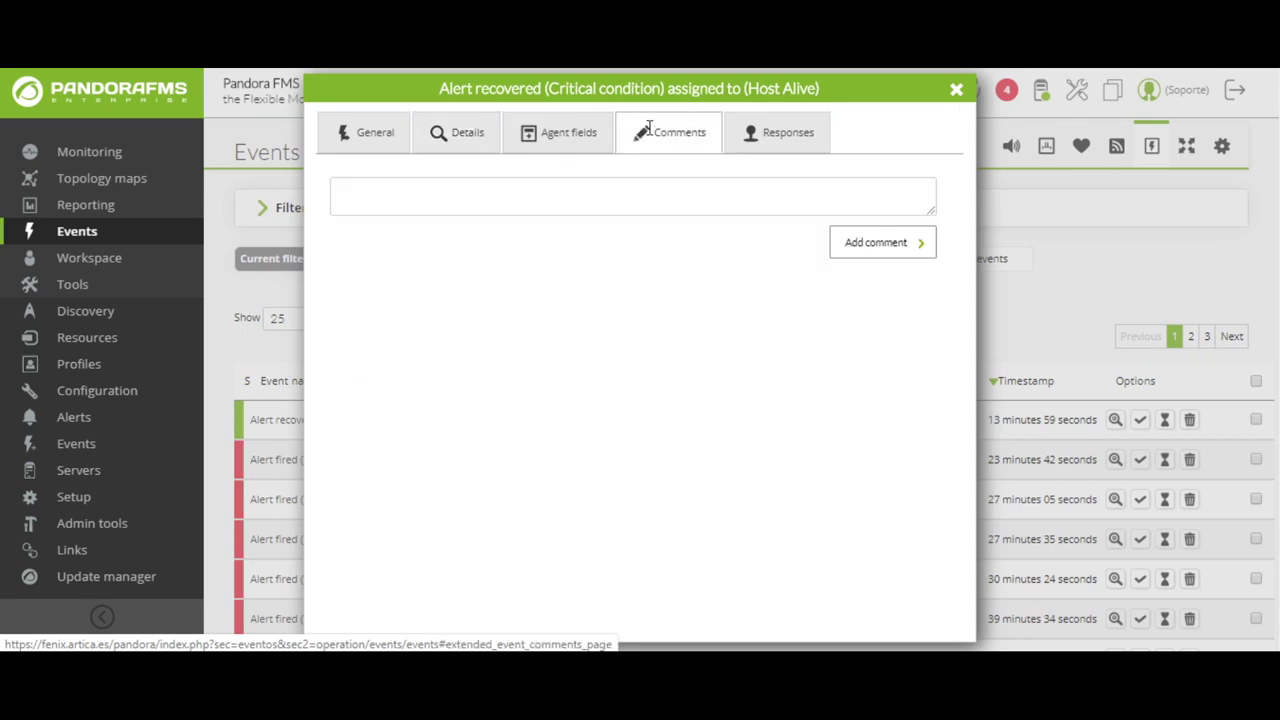
{"action": "left_click", "coordinate": [788, 137]}
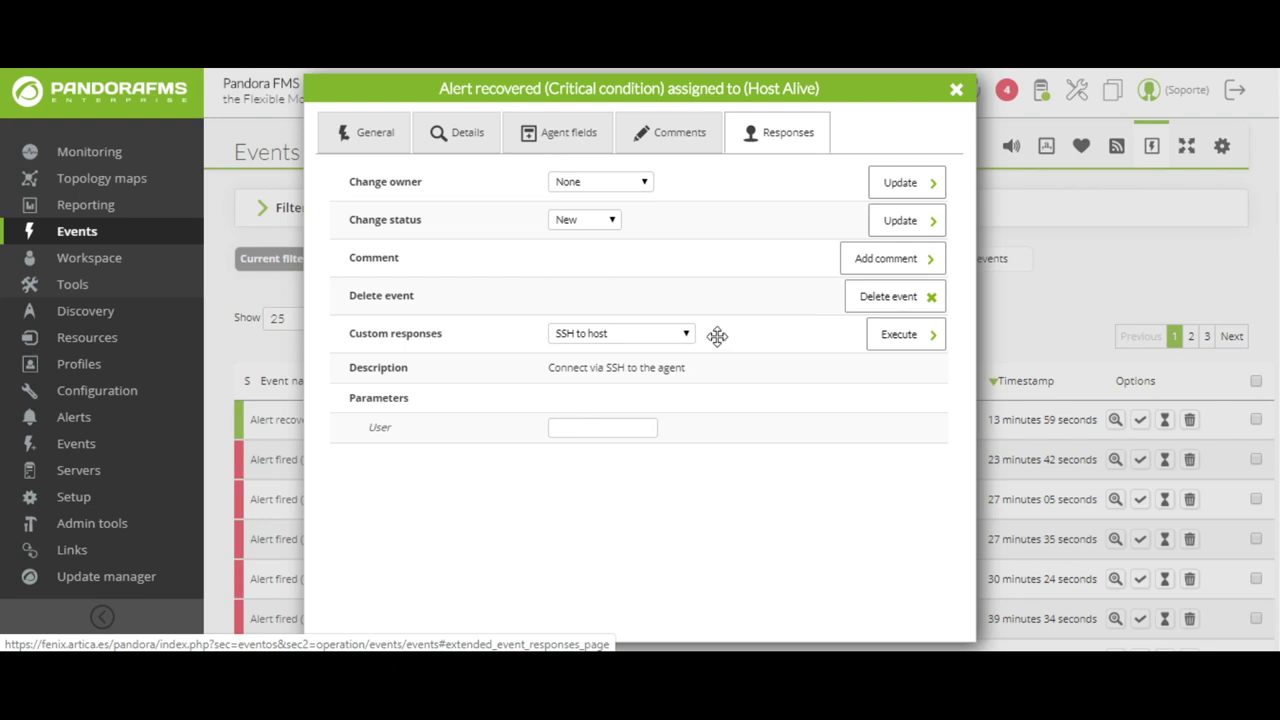
- Check the custom responses list, keep SSH to host, and close the event dialog
{"action": "left_click", "coordinate": [673, 338]}
{"action": "left_click", "coordinate": [673, 338]}
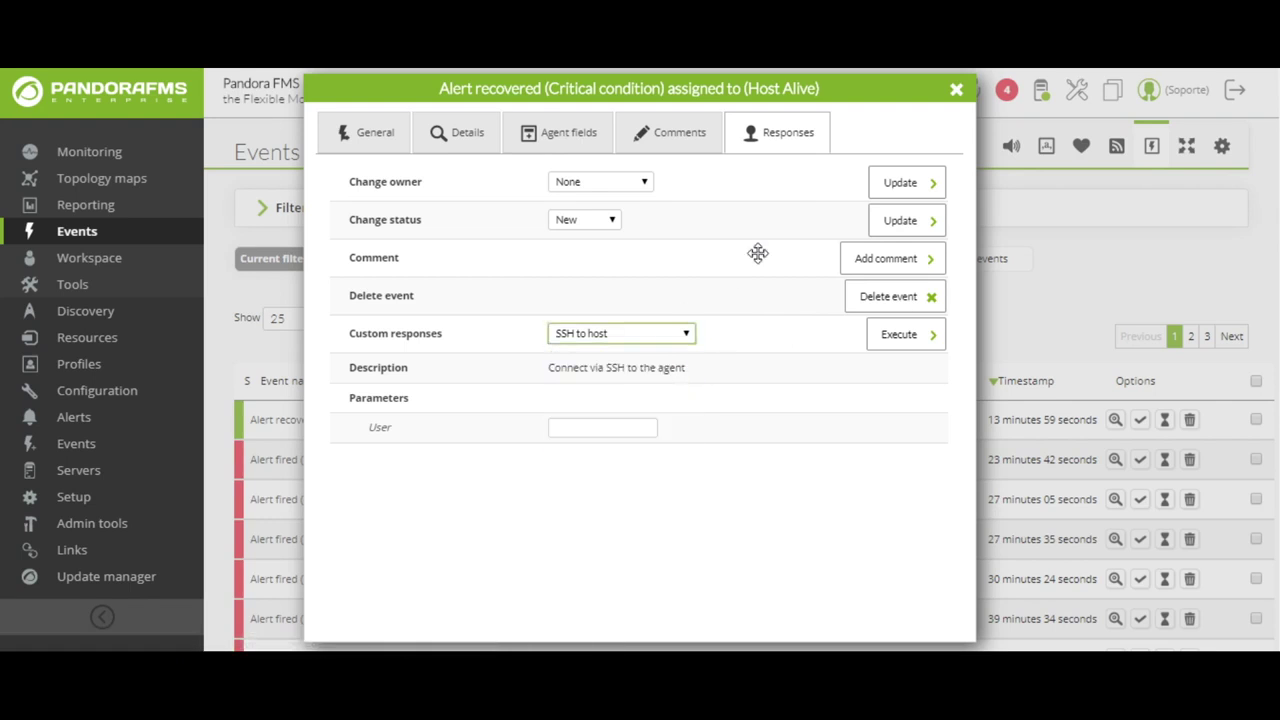
{"action": "left_click", "coordinate": [956, 89]}
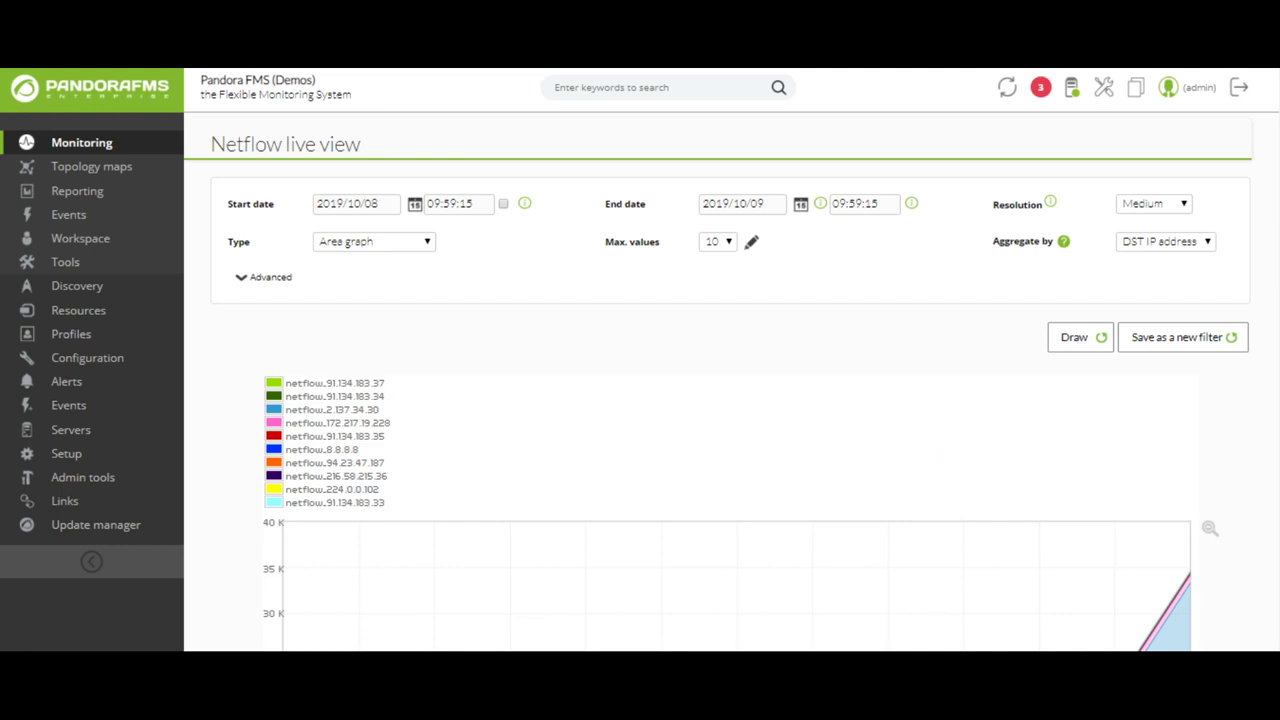
- Zoom the Netflow traffic graph in twice, down to the 19:32–20:36 evening rise
{"action": "scroll", "coordinate": [1273, 584], "scroll_direction": "down", "scroll_amount": 5}
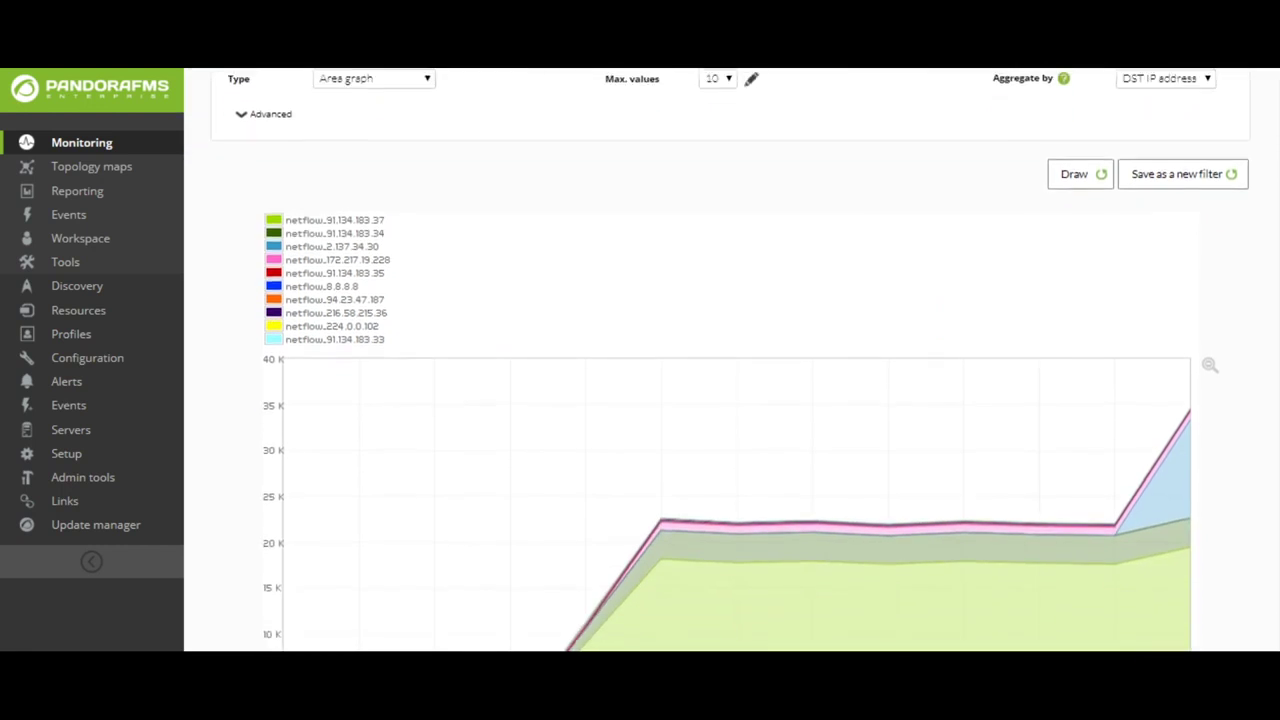
{"action": "scroll", "coordinate": [1273, 584], "scroll_direction": "down", "scroll_amount": 1}
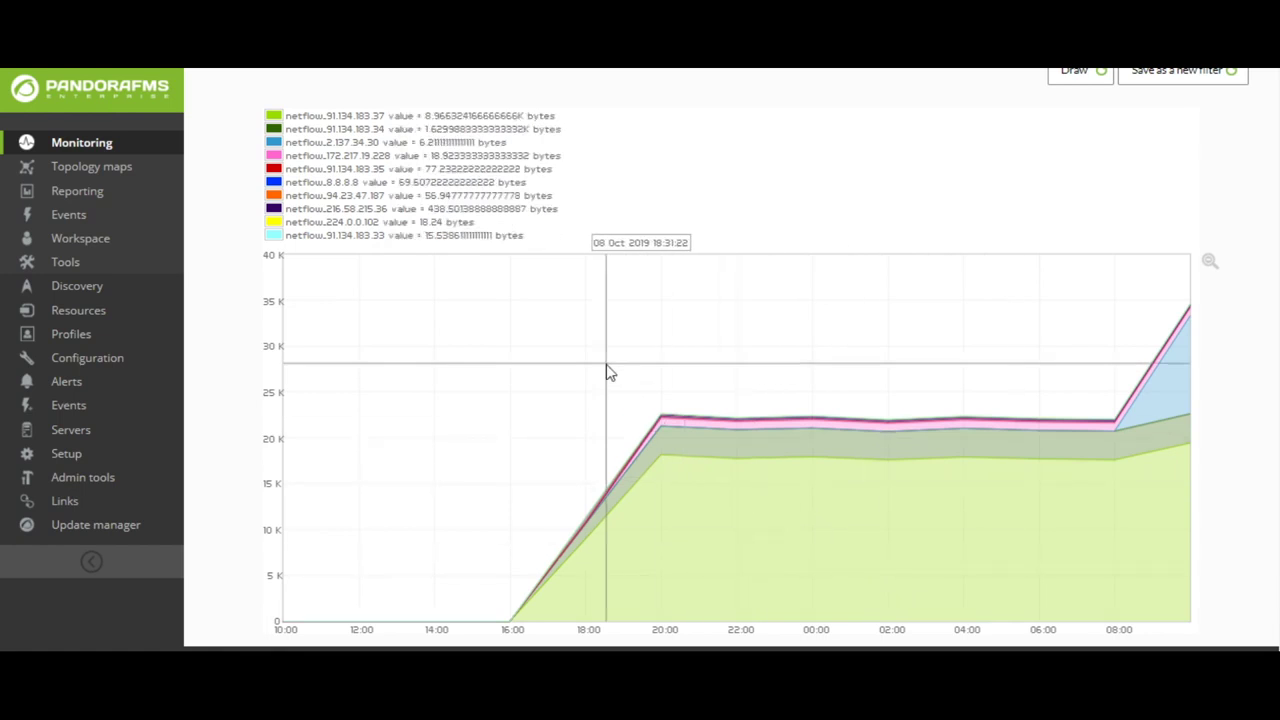
{"action": "left_click_drag", "start_coordinate": [606, 364], "coordinate": [819, 542]}
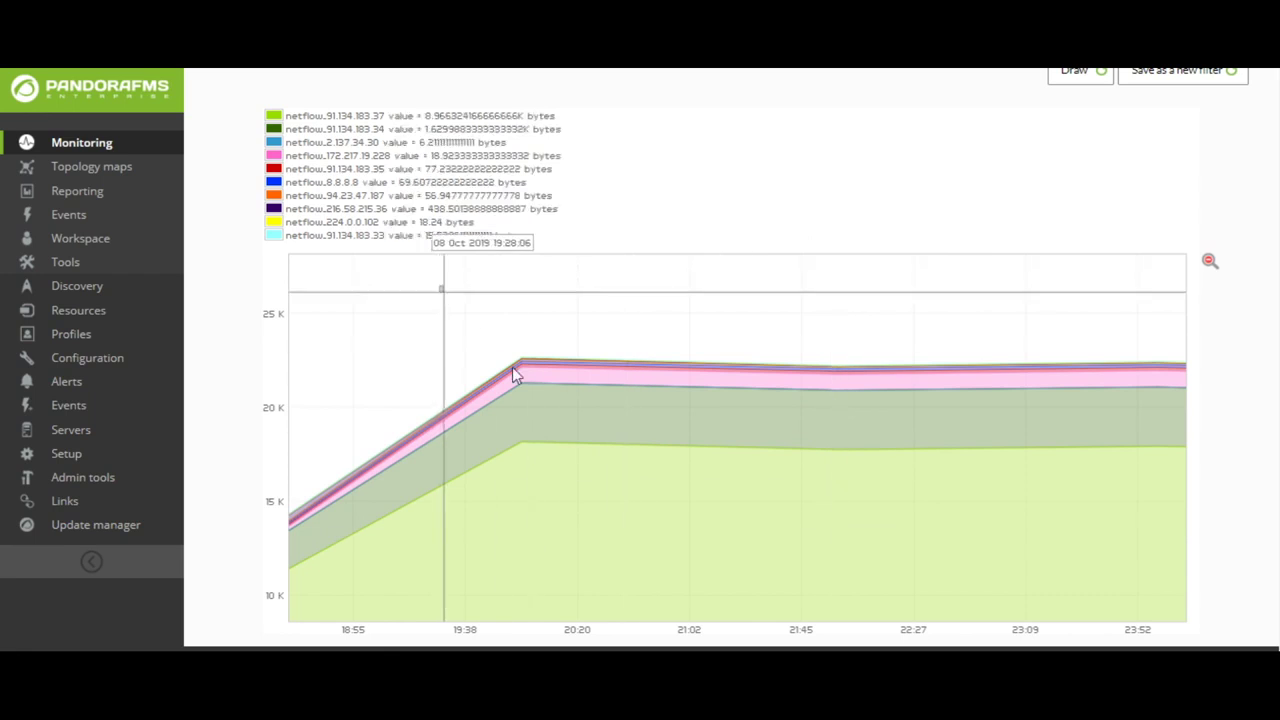
{"action": "left_click_drag", "start_coordinate": [441, 289], "coordinate": [633, 503]}
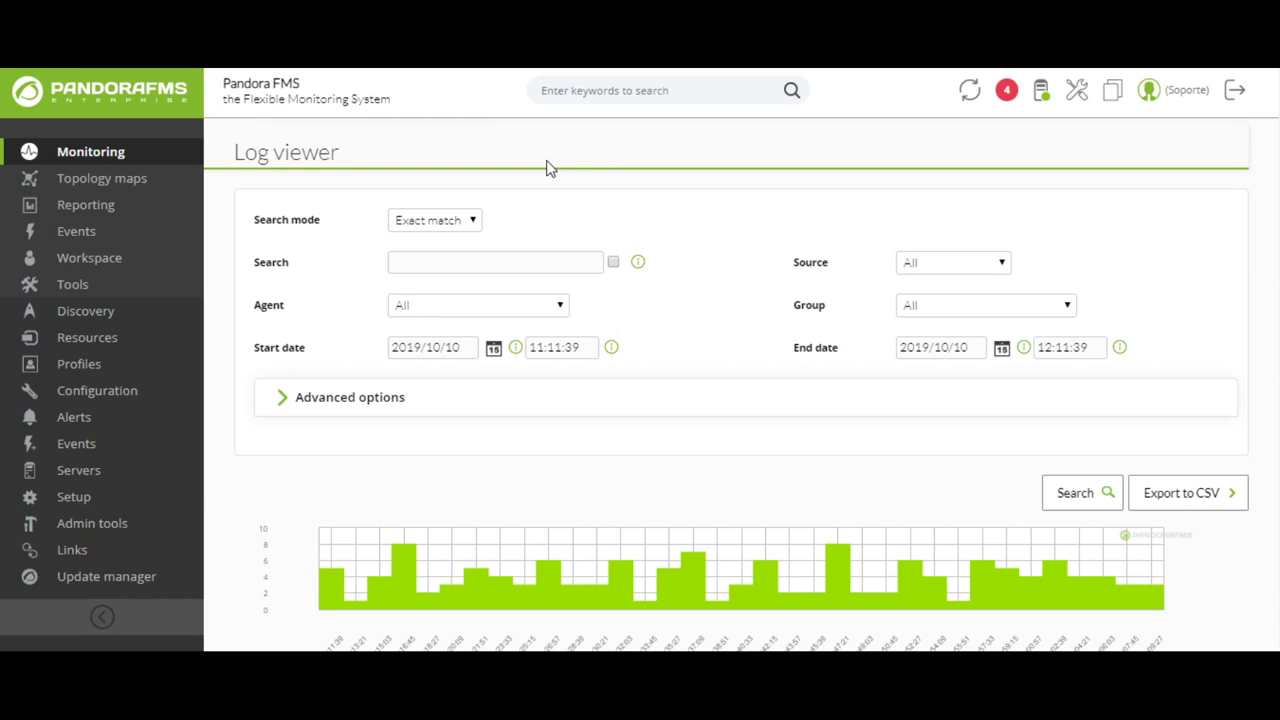
- Search the Log viewer entries for 'error'
{"action": "left_click", "coordinate": [461, 255]}
{"action": "type", "text": "error"}
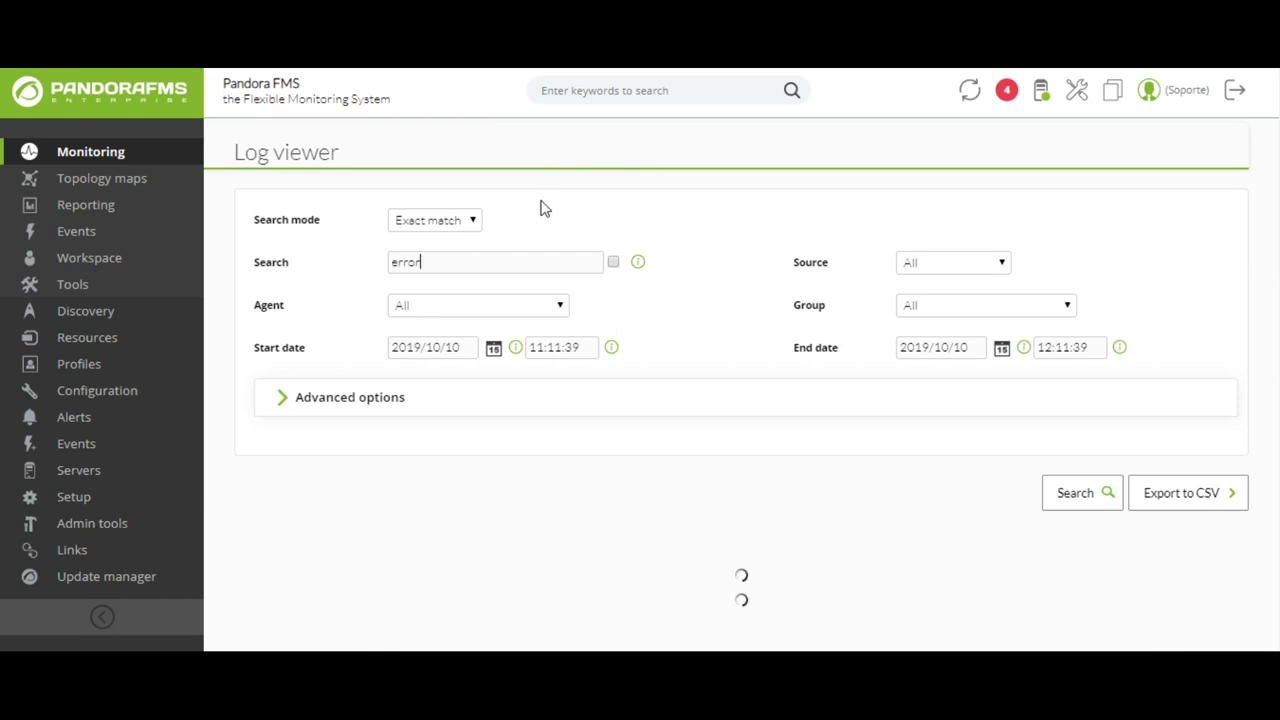
{"action": "scroll", "coordinate": [577, 194], "scroll_direction": "down", "scroll_amount": 6}
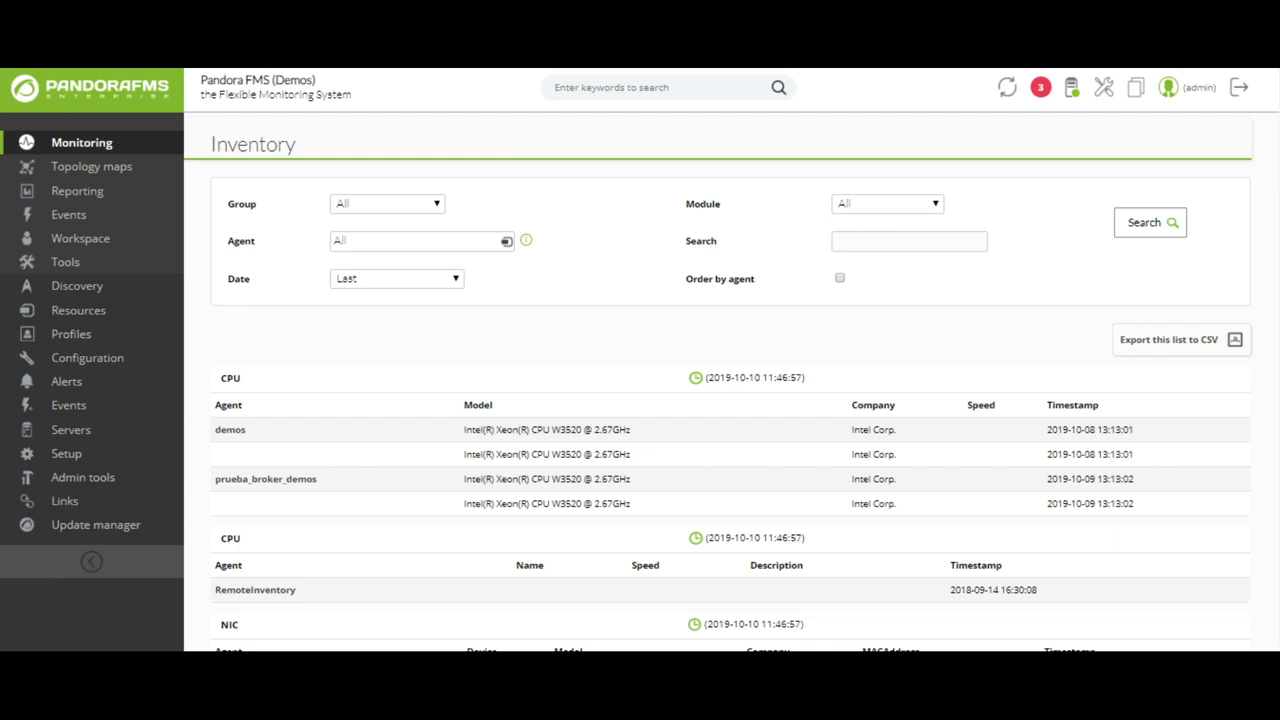
- Scroll through the NIC and Software inventory tables
{"action": "scroll", "coordinate": [571, 314], "scroll_direction": "down", "scroll_amount": 5}
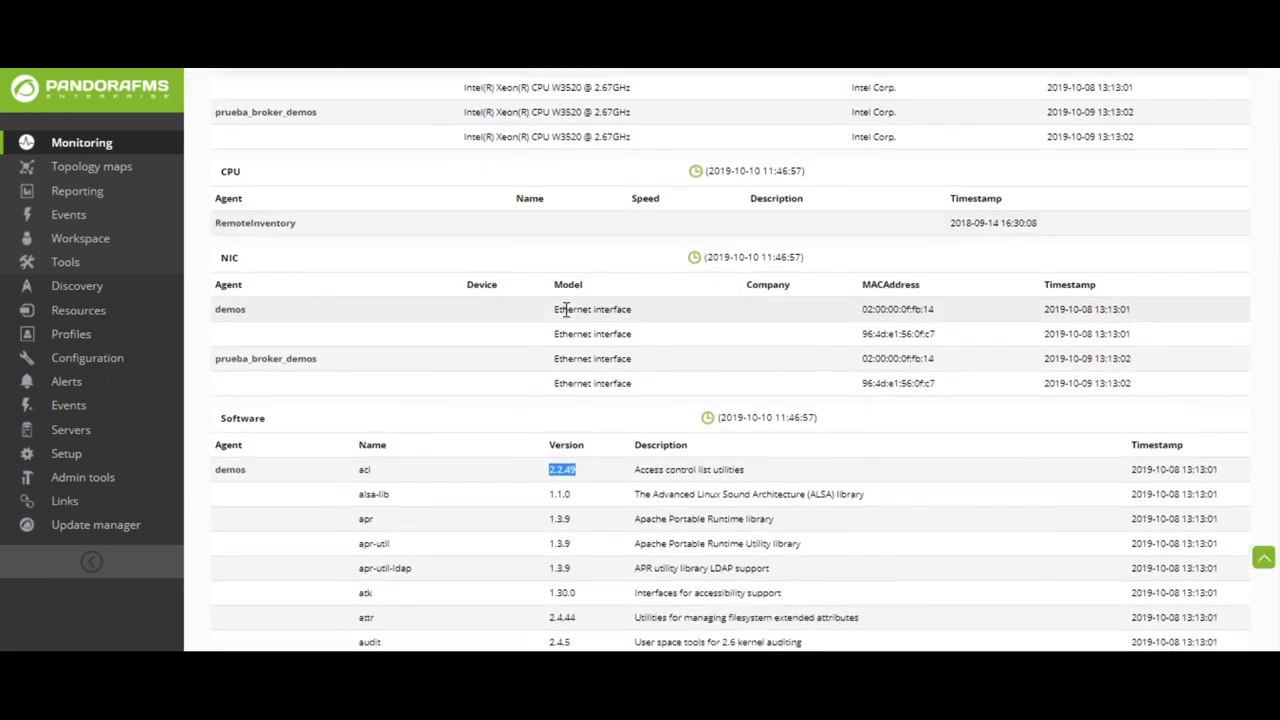
{"action": "scroll", "coordinate": [440, 308], "scroll_direction": "up", "scroll_amount": 1}
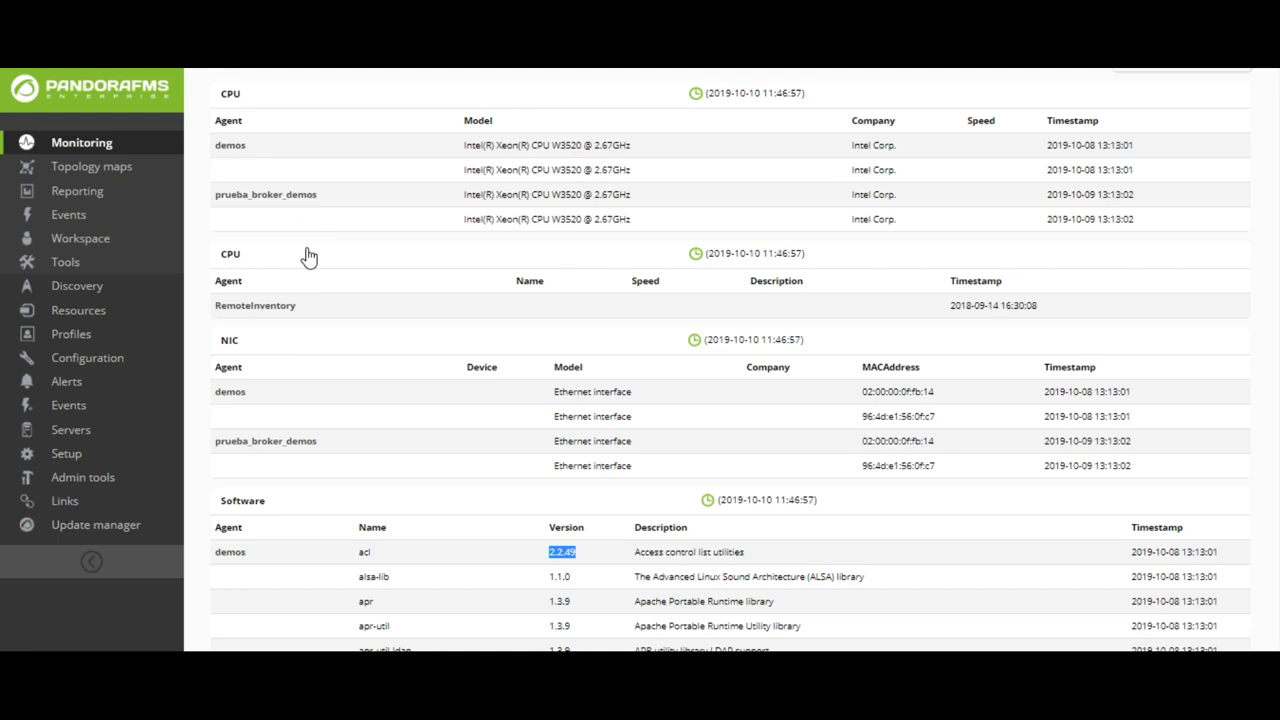
{"action": "scroll", "coordinate": [310, 257], "scroll_direction": "down", "scroll_amount": 2}
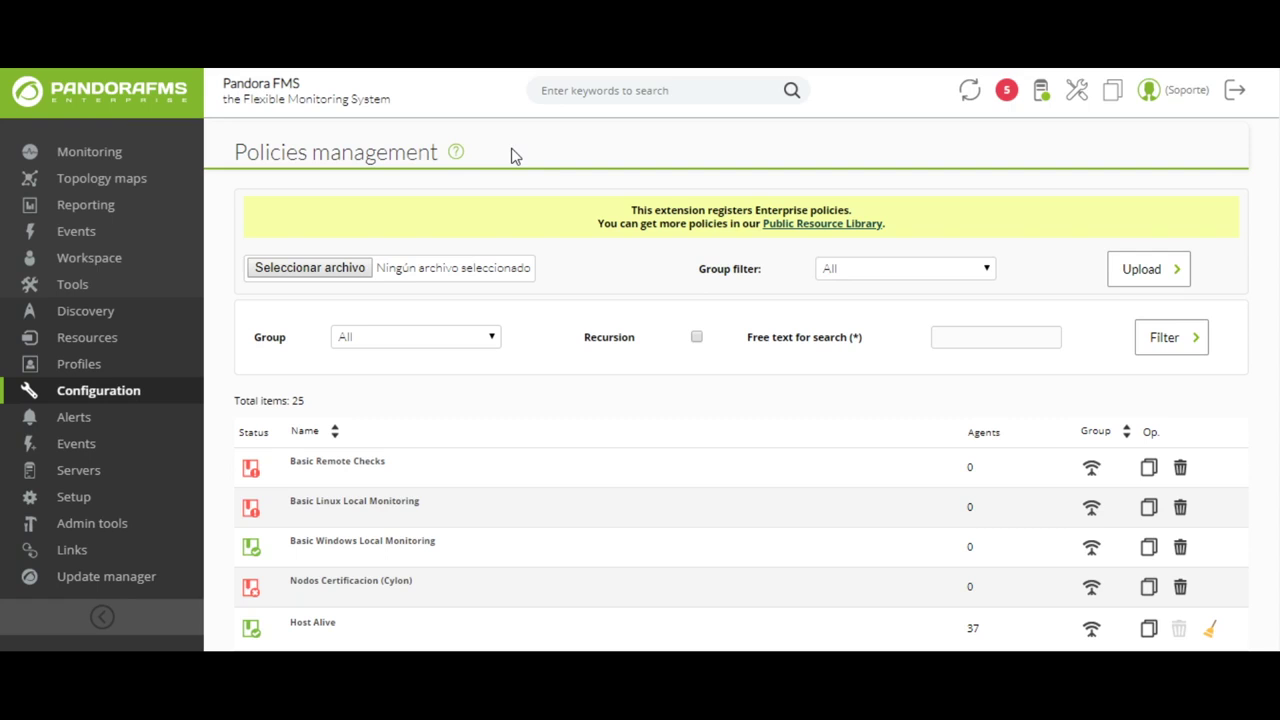
- Open Basic Remote Checks and view its four modules, agent plugins and four alerts
{"action": "left_click", "coordinate": [337, 473]}
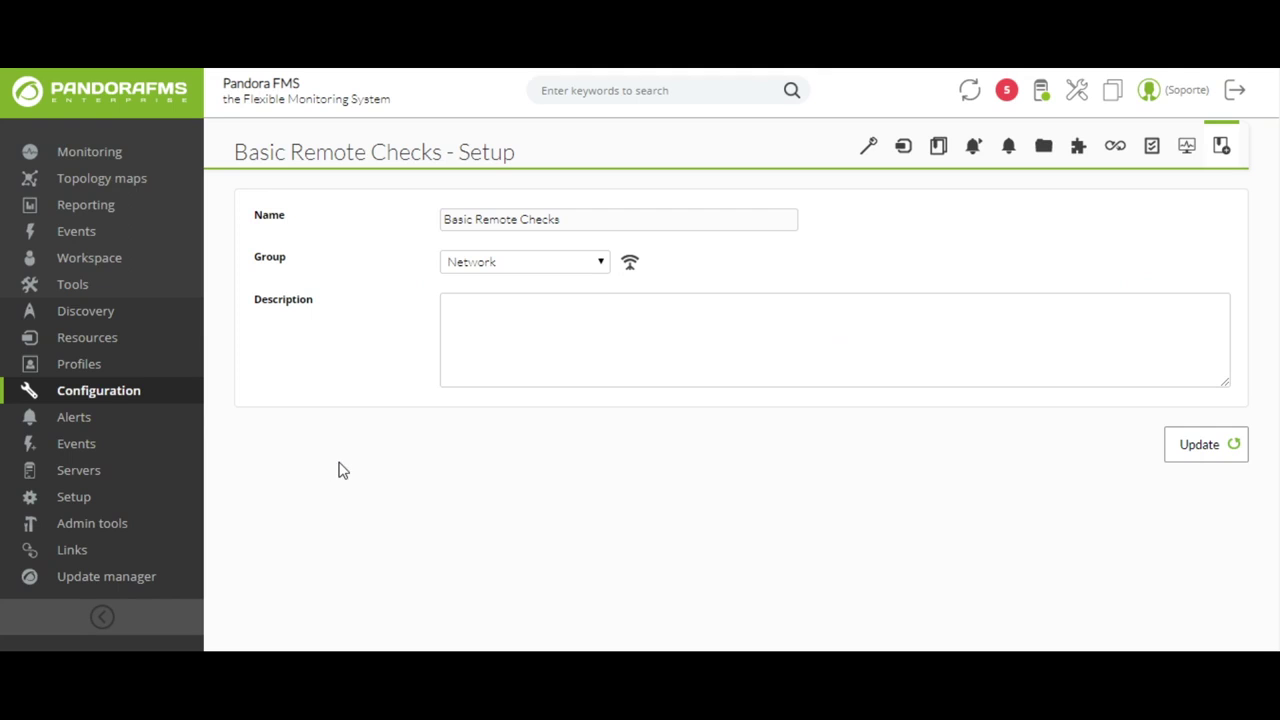
{"action": "left_click", "coordinate": [1182, 157]}
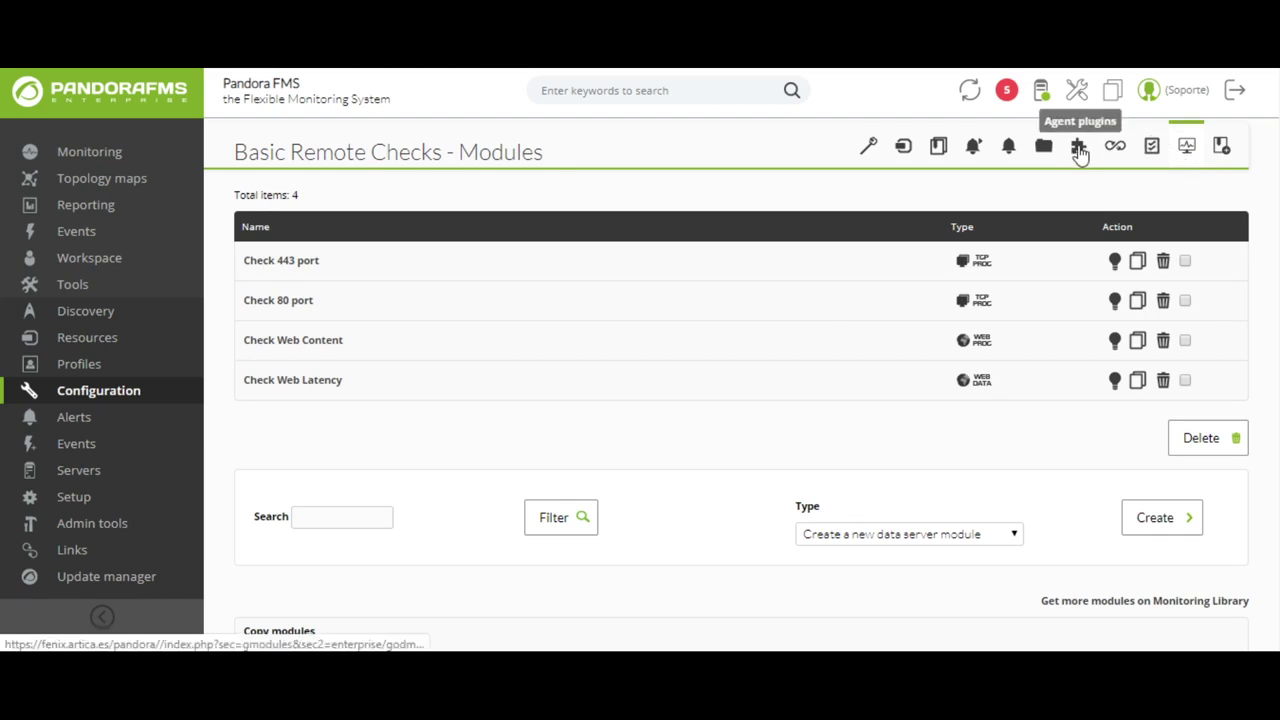
{"action": "left_click", "coordinate": [1079, 148]}
{"action": "left_click", "coordinate": [1009, 158]}
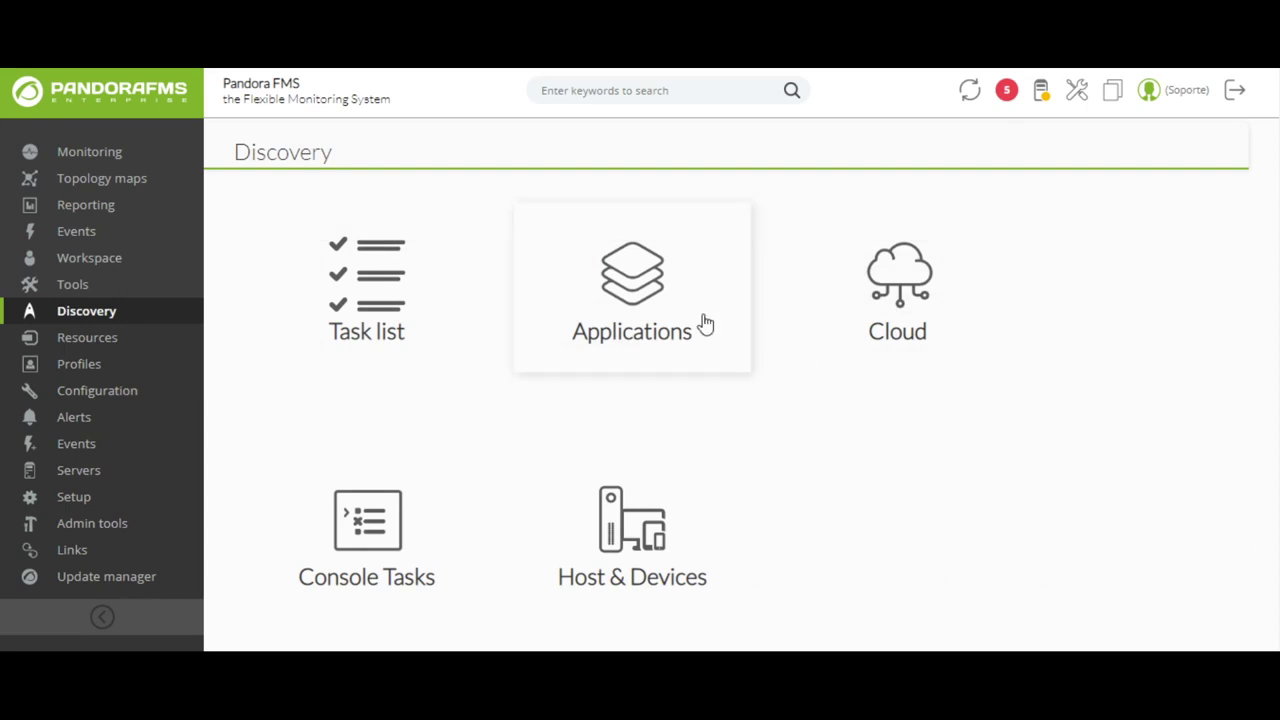
- Show the Discovery Applications options
{"action": "left_click", "coordinate": [705, 318]}
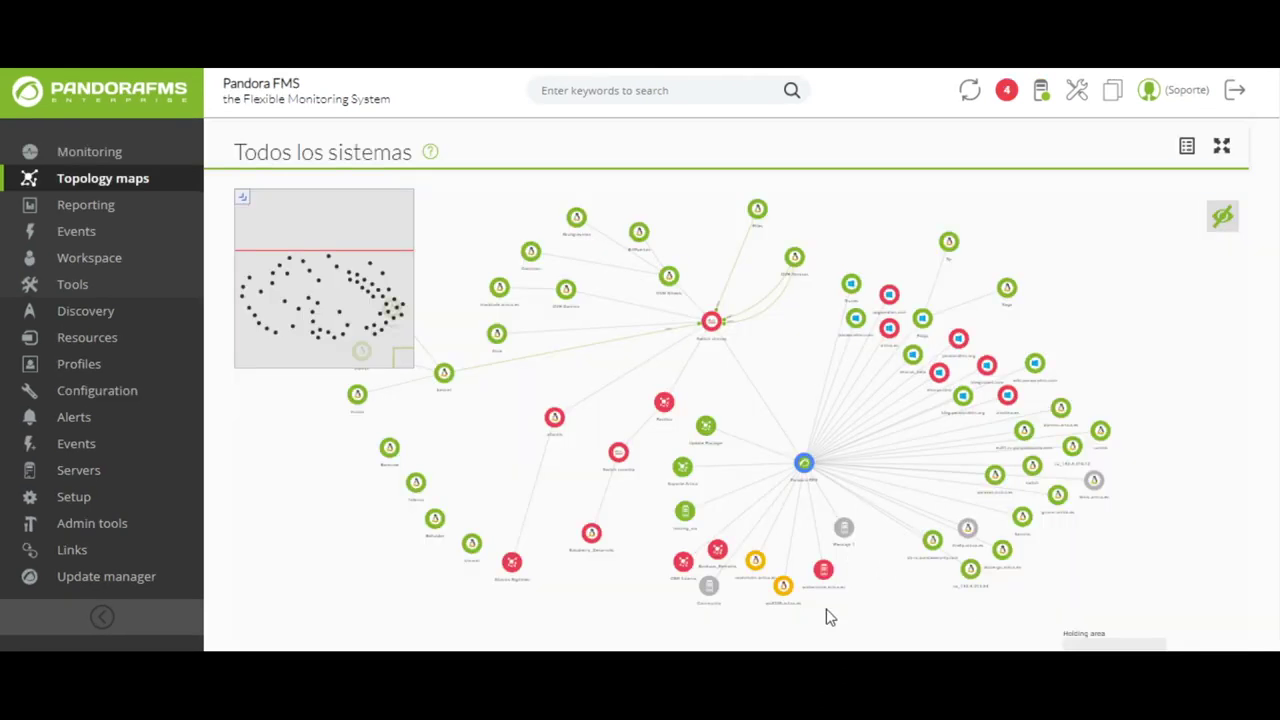
- Zoom and pan the Todos los sistemas map until Switch chimay fills the view
{"action": "scroll", "coordinate": [777, 437], "scroll_direction": "up", "scroll_amount": 2}
{"action": "left_click_drag", "start_coordinate": [789, 331], "coordinate": [795, 462]}
{"action": "scroll", "coordinate": [792, 458], "scroll_direction": "up", "scroll_amount": 2}
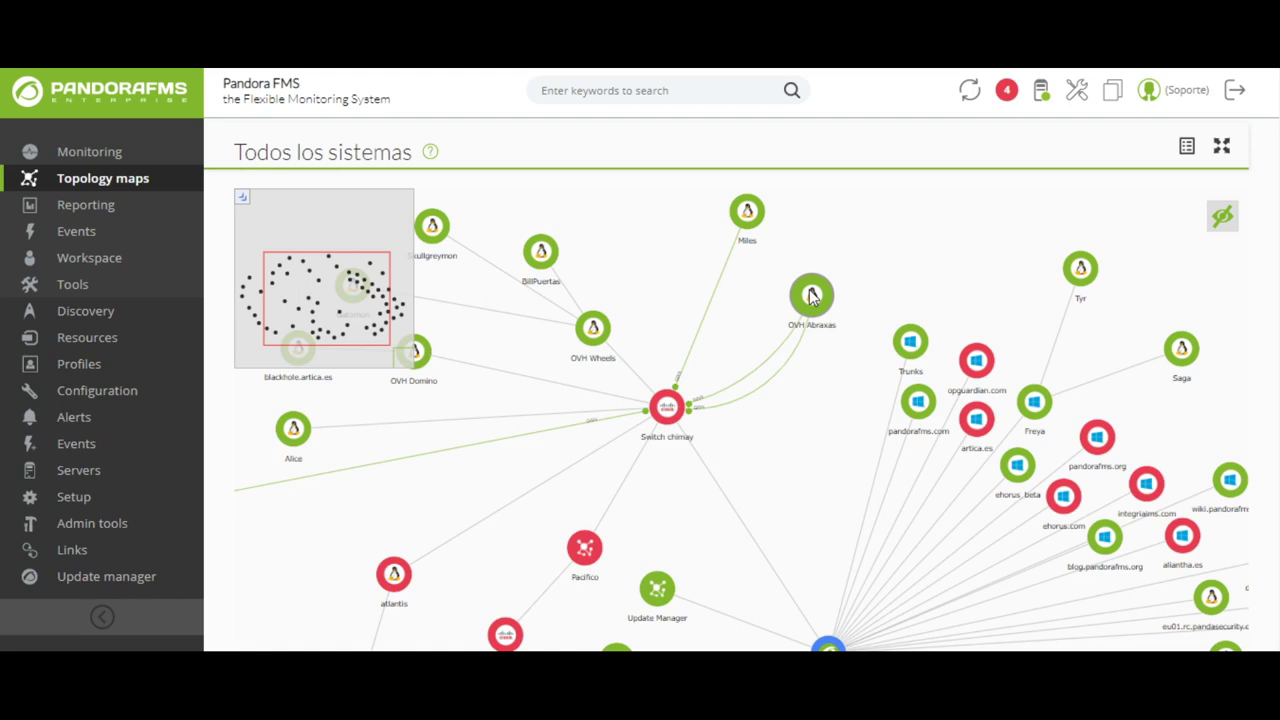
{"action": "scroll", "coordinate": [690, 418], "scroll_direction": "up", "scroll_amount": 3}
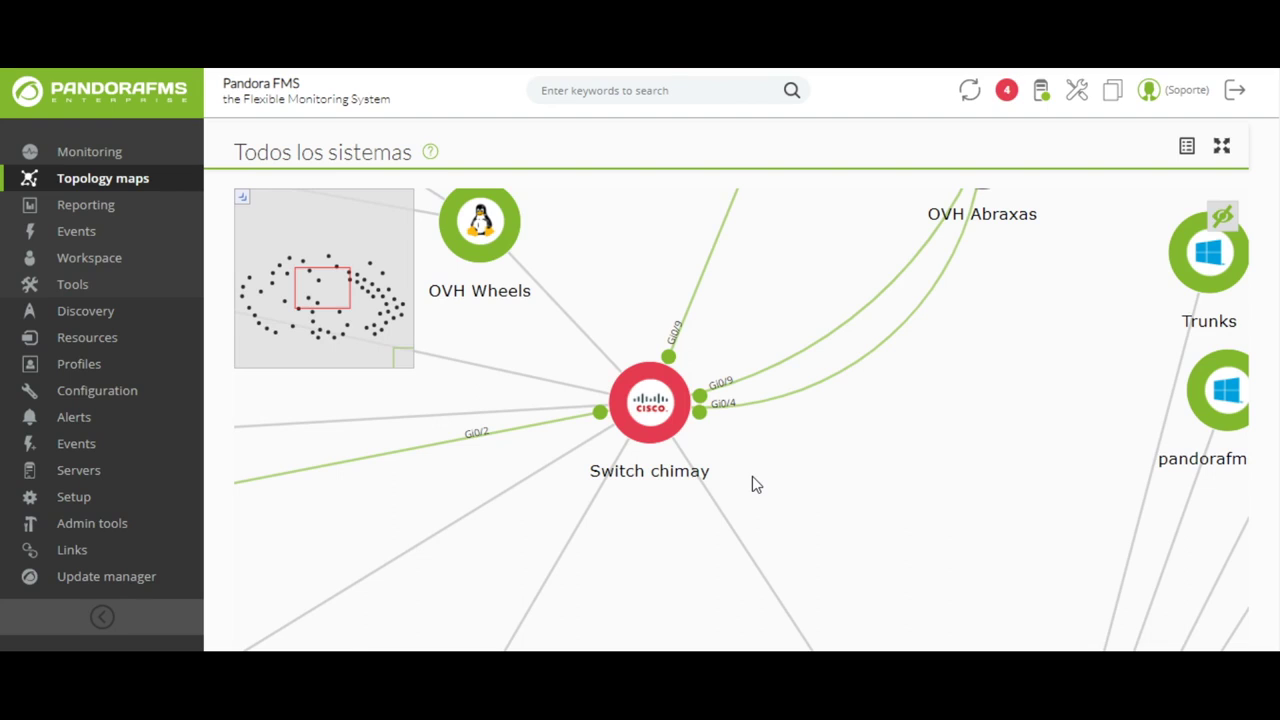
- Open the Switch chimay node's settings and expand its Interface Information (SNMP) table
{"action": "double_click", "coordinate": [650, 415]}
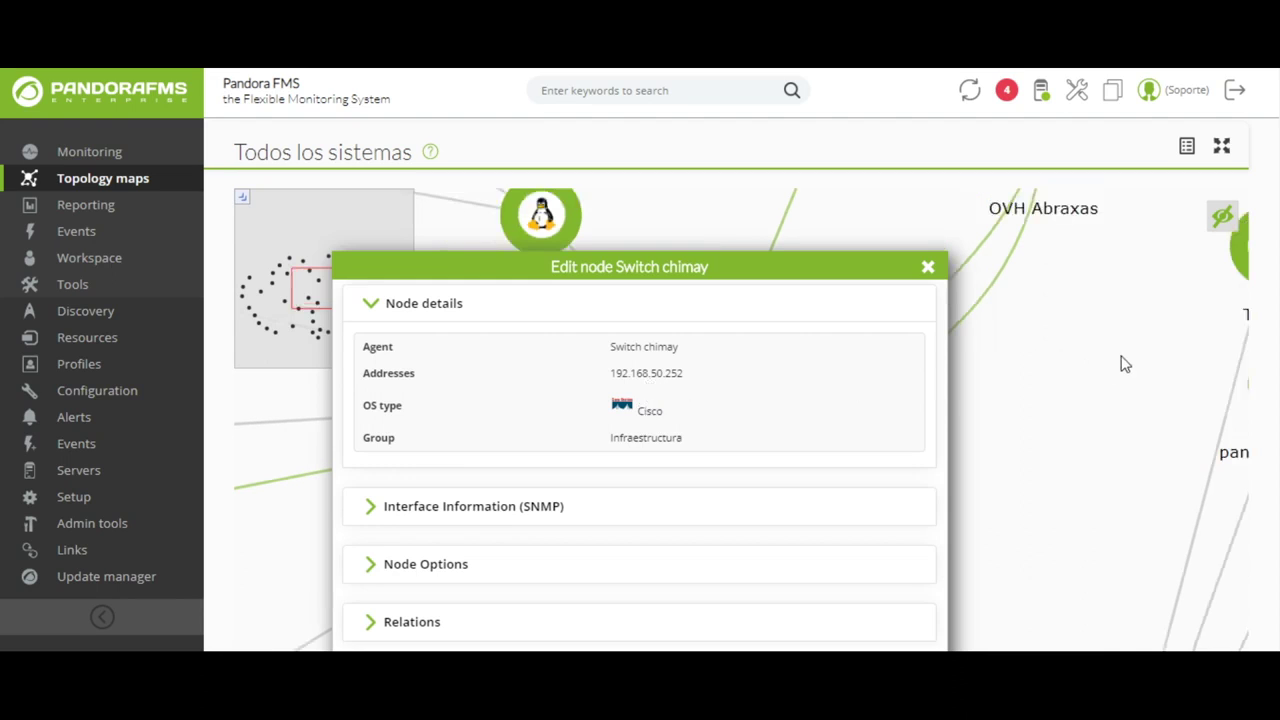
{"action": "scroll", "coordinate": [860, 371], "scroll_direction": "down", "scroll_amount": 1}
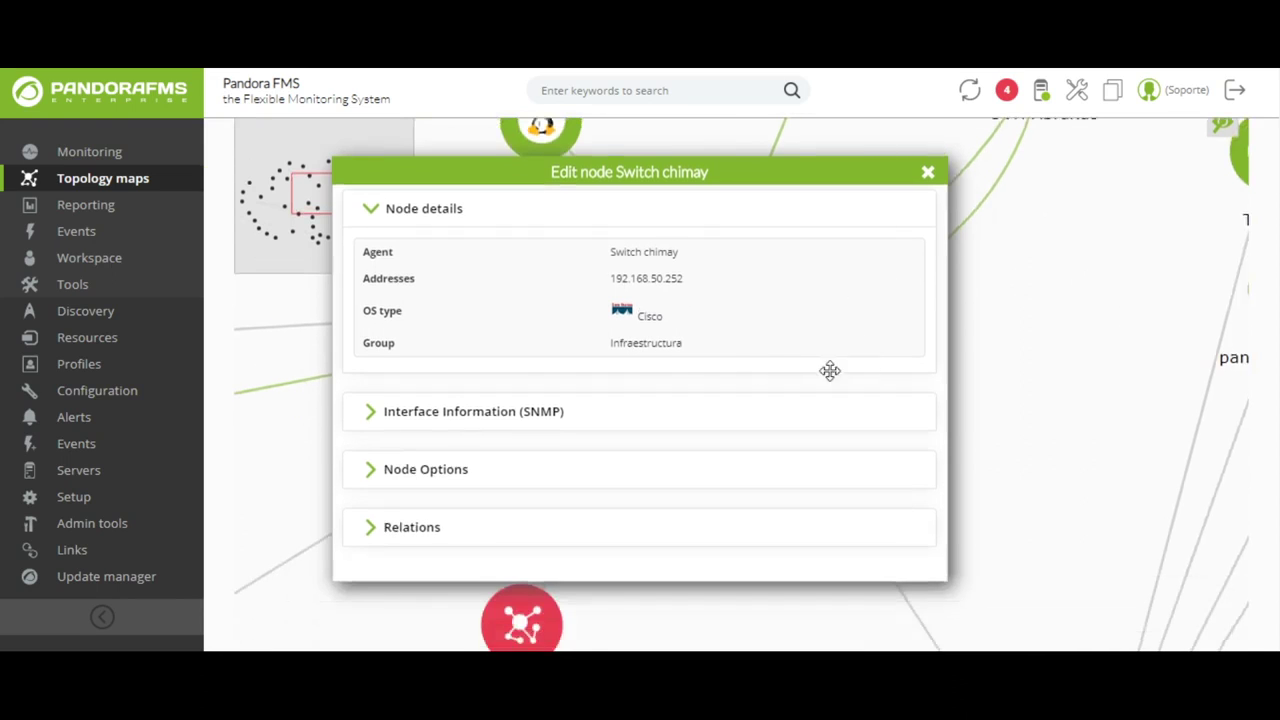
{"action": "left_click", "coordinate": [371, 412]}
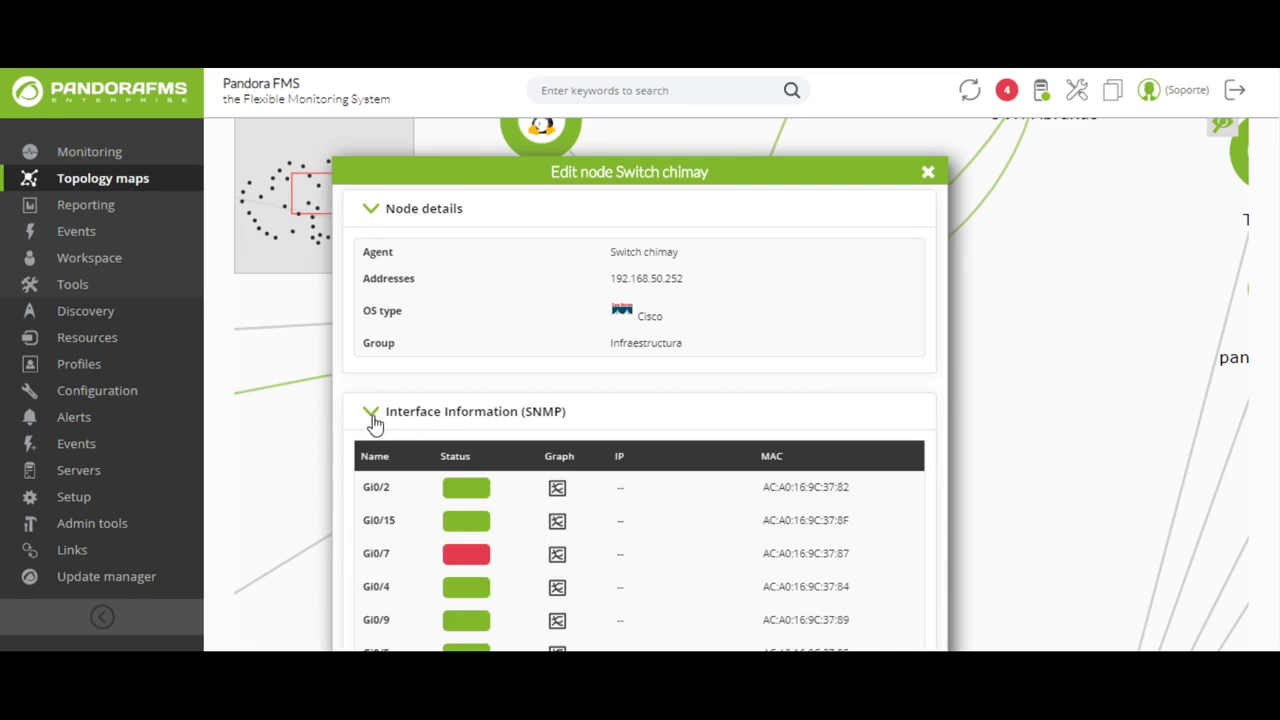
{"action": "scroll", "coordinate": [689, 370], "scroll_direction": "down", "scroll_amount": 1}
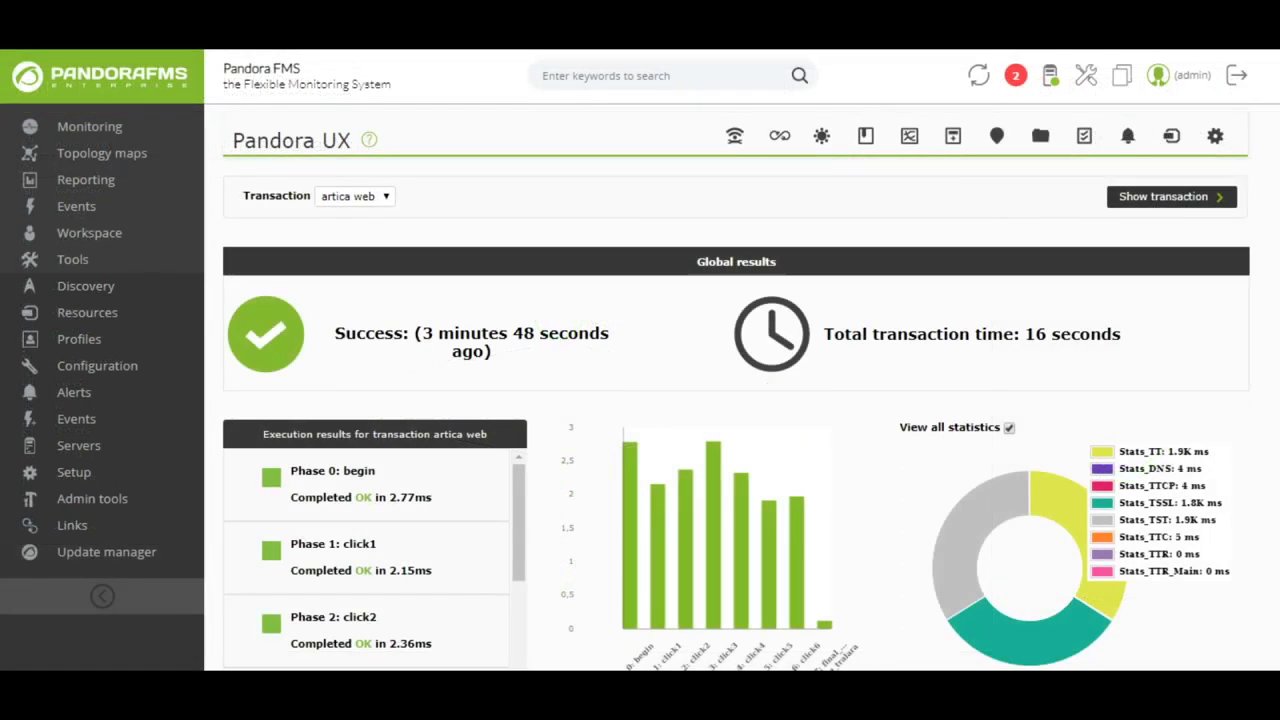
- Scroll down to the combined area chart of artica web's Global_Time and phase modules
{"action": "scroll", "coordinate": [741, 360], "scroll_direction": "down", "scroll_amount": 3}
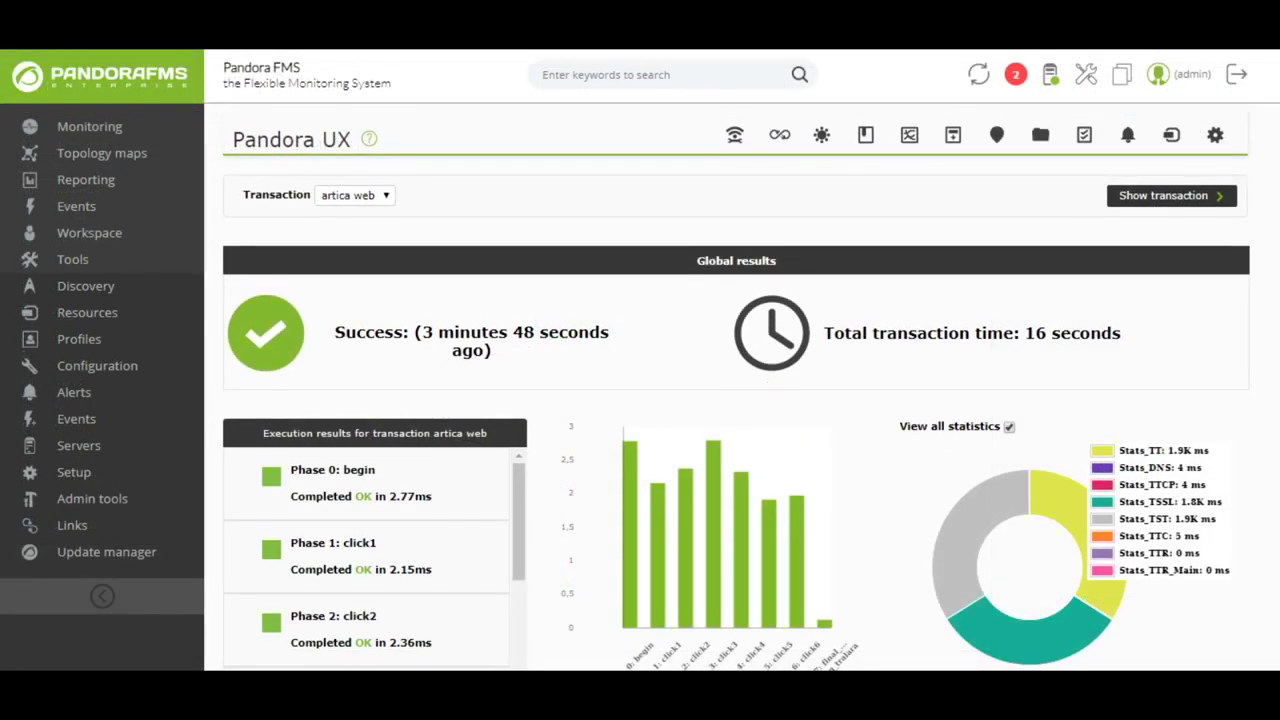
{"action": "scroll", "coordinate": [741, 360], "scroll_direction": "down", "scroll_amount": 5}
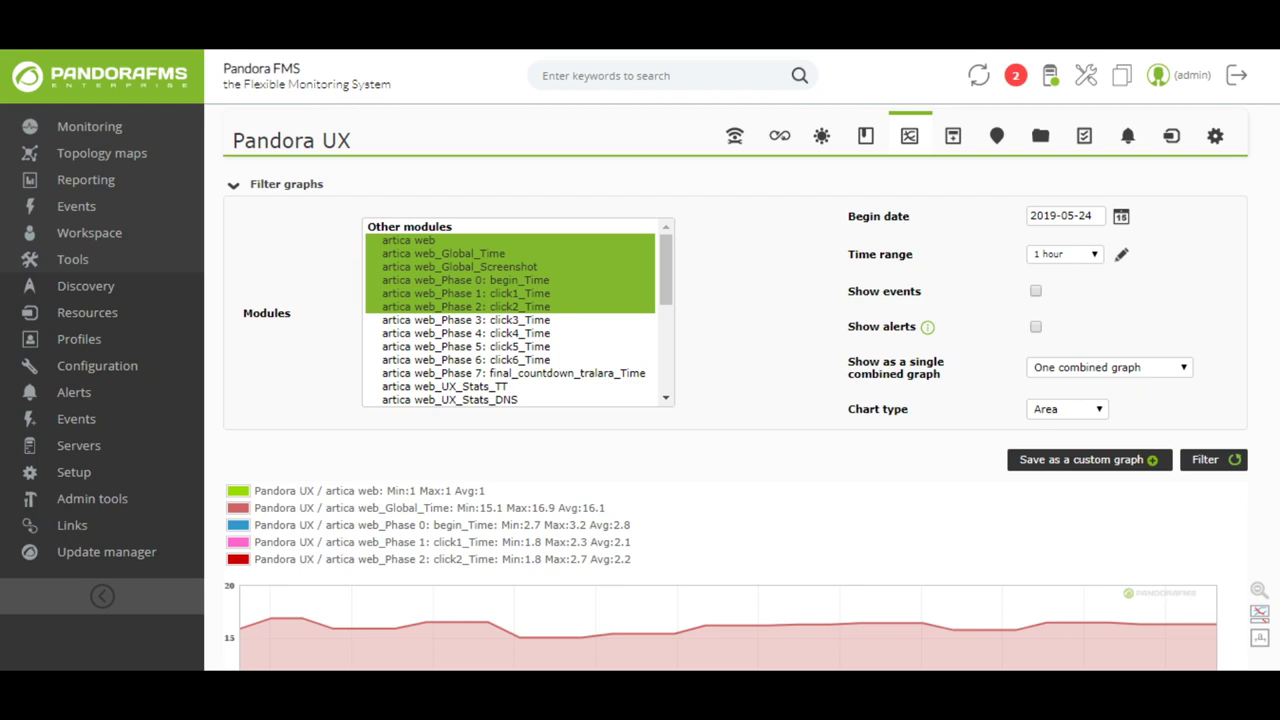
{"action": "scroll", "coordinate": [741, 360], "scroll_direction": "down", "scroll_amount": 1}
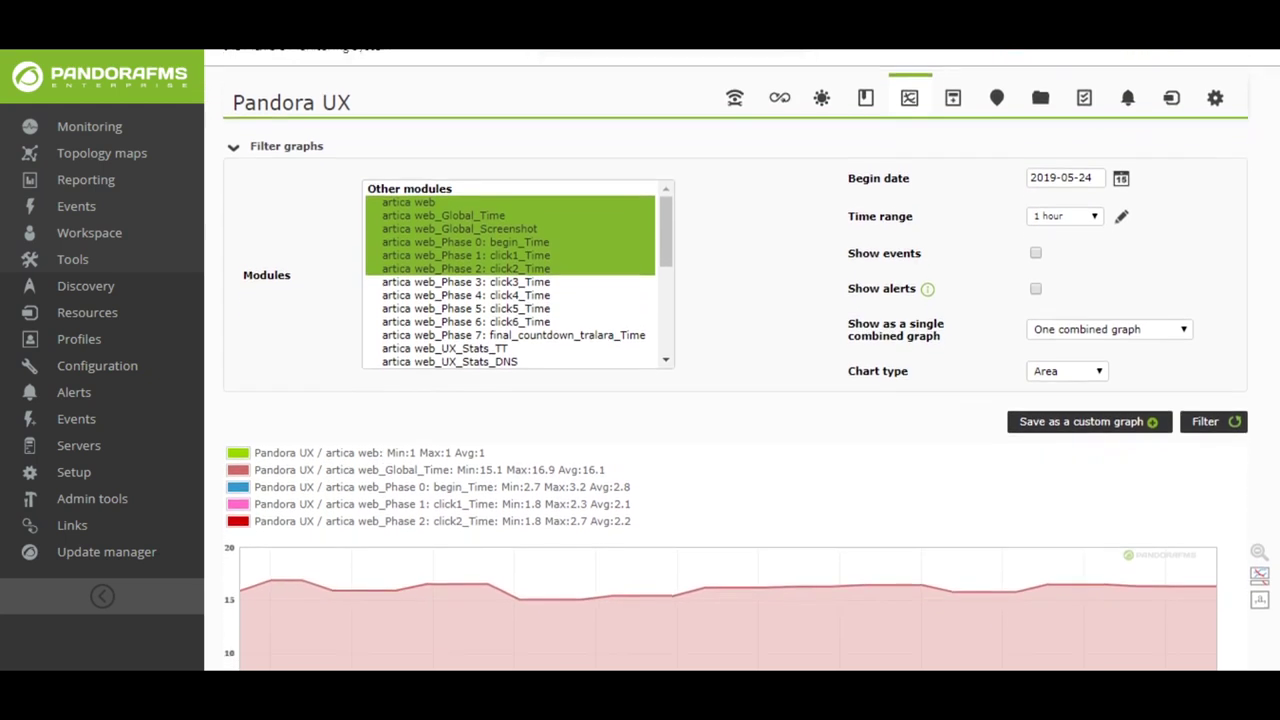
{"action": "scroll", "coordinate": [741, 360], "scroll_direction": "down", "scroll_amount": 2}
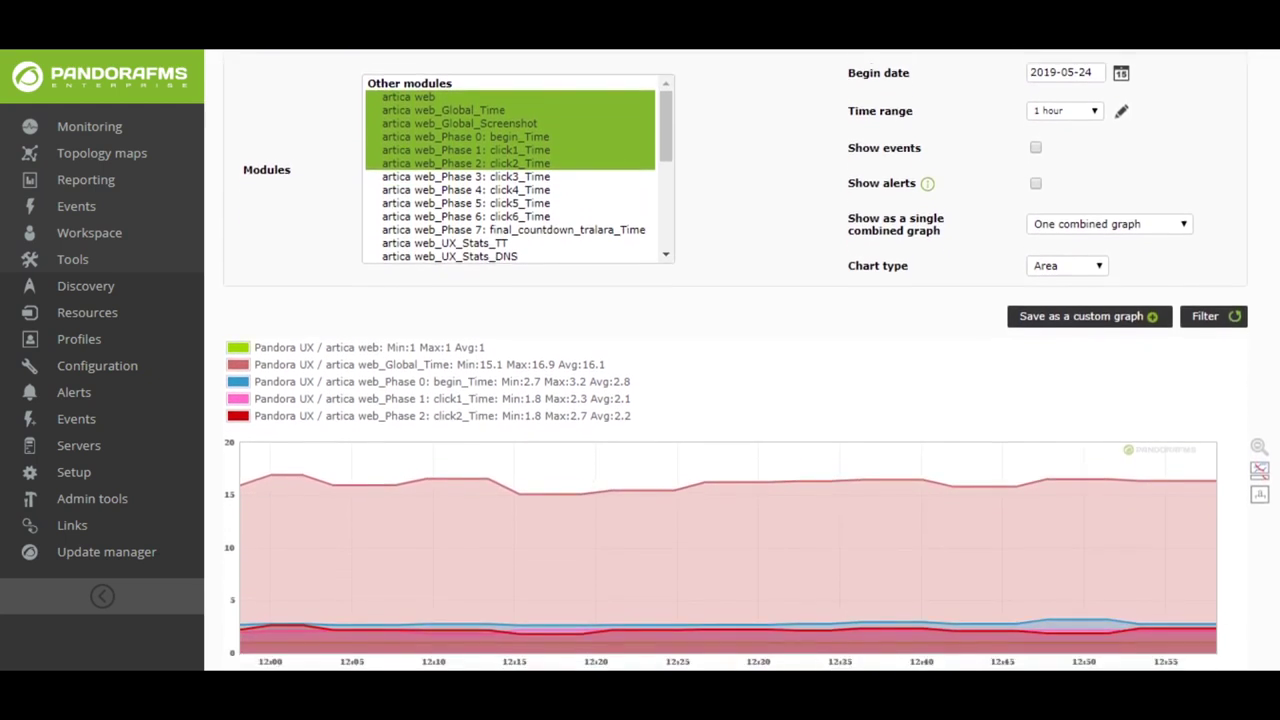
{"action": "scroll", "coordinate": [741, 360], "scroll_direction": "down", "scroll_amount": 2}
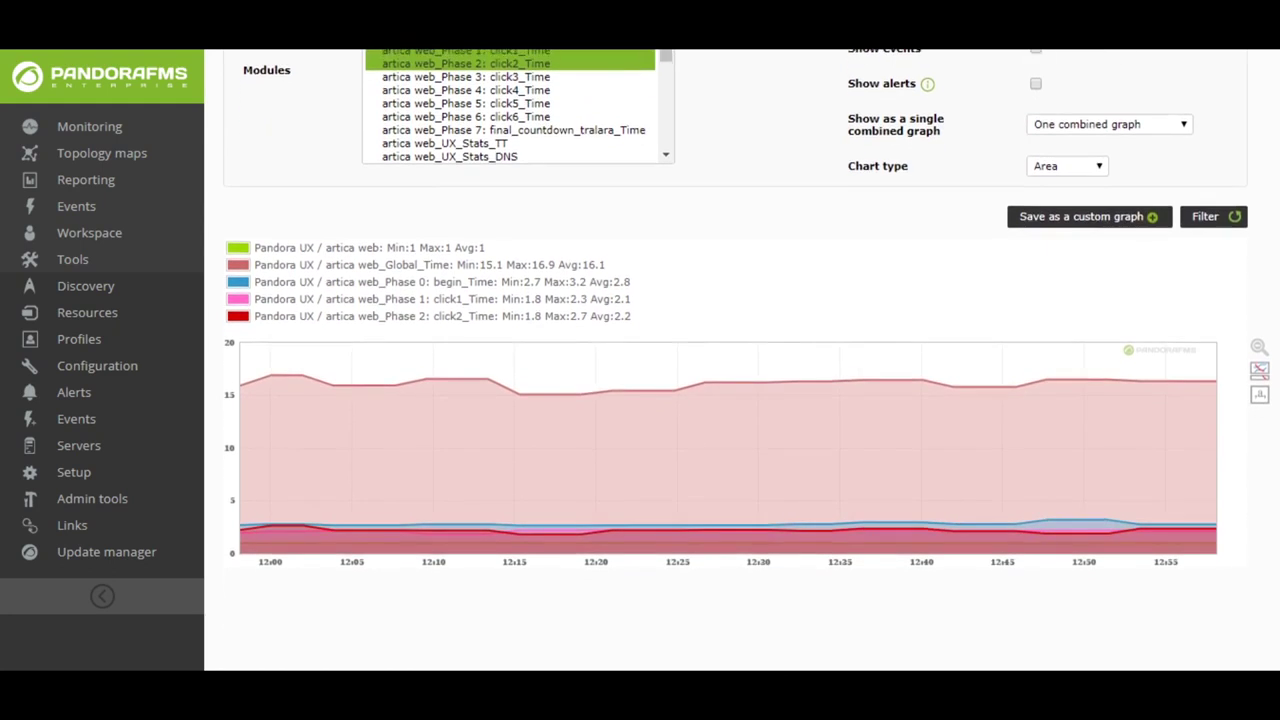
{"action": "scroll", "coordinate": [741, 360], "scroll_direction": "down", "scroll_amount": 1}
{"action": "scroll", "coordinate": [742, 360], "scroll_direction": "down", "scroll_amount": 1}
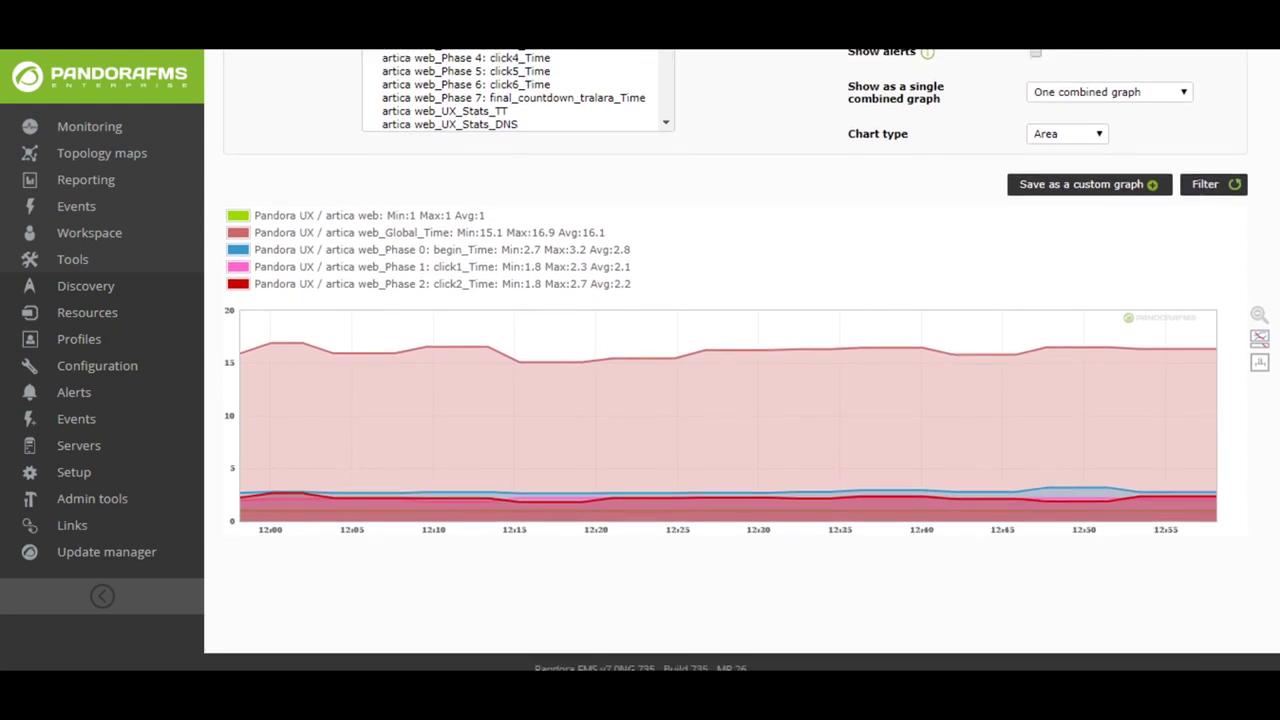
{"action": "scroll", "coordinate": [742, 357], "scroll_direction": "down", "scroll_amount": 1}
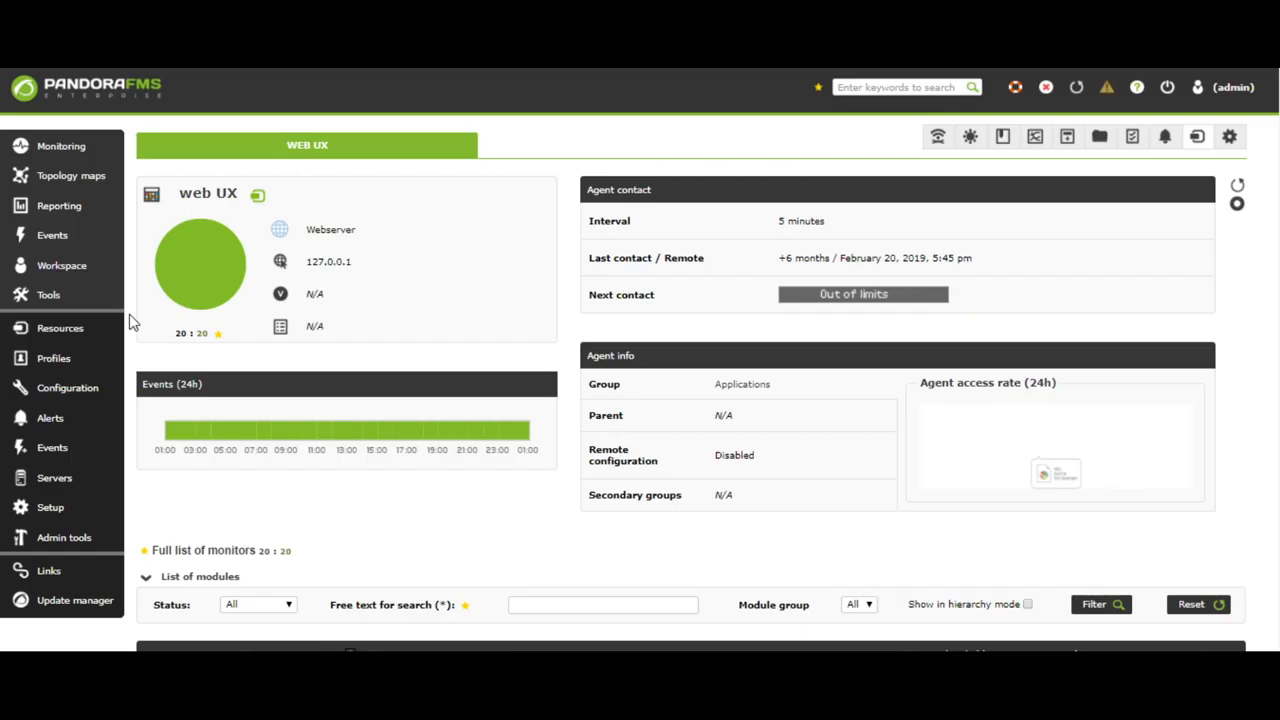
- Open the stored screenshot snapshot of the web navigation_Global_Screenshot module
{"action": "scroll", "coordinate": [130, 318], "scroll_direction": "down", "scroll_amount": 4}
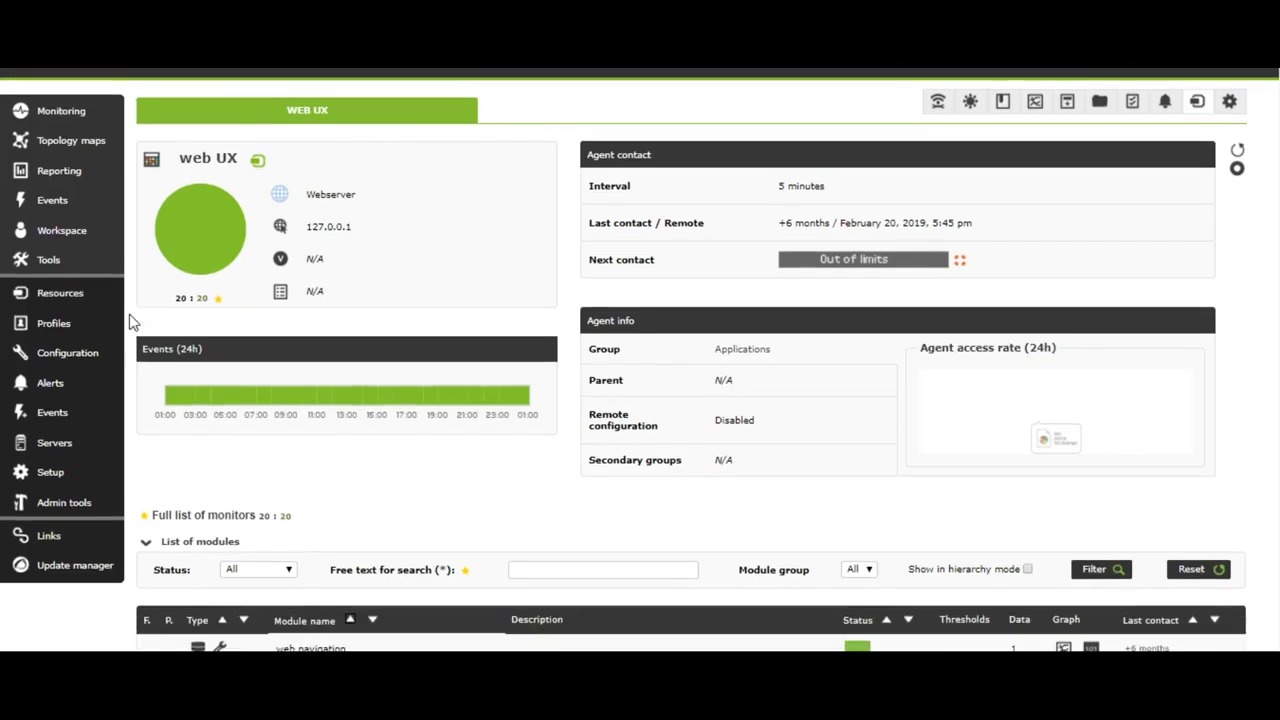
{"action": "scroll", "coordinate": [130, 322], "scroll_direction": "down", "scroll_amount": 4}
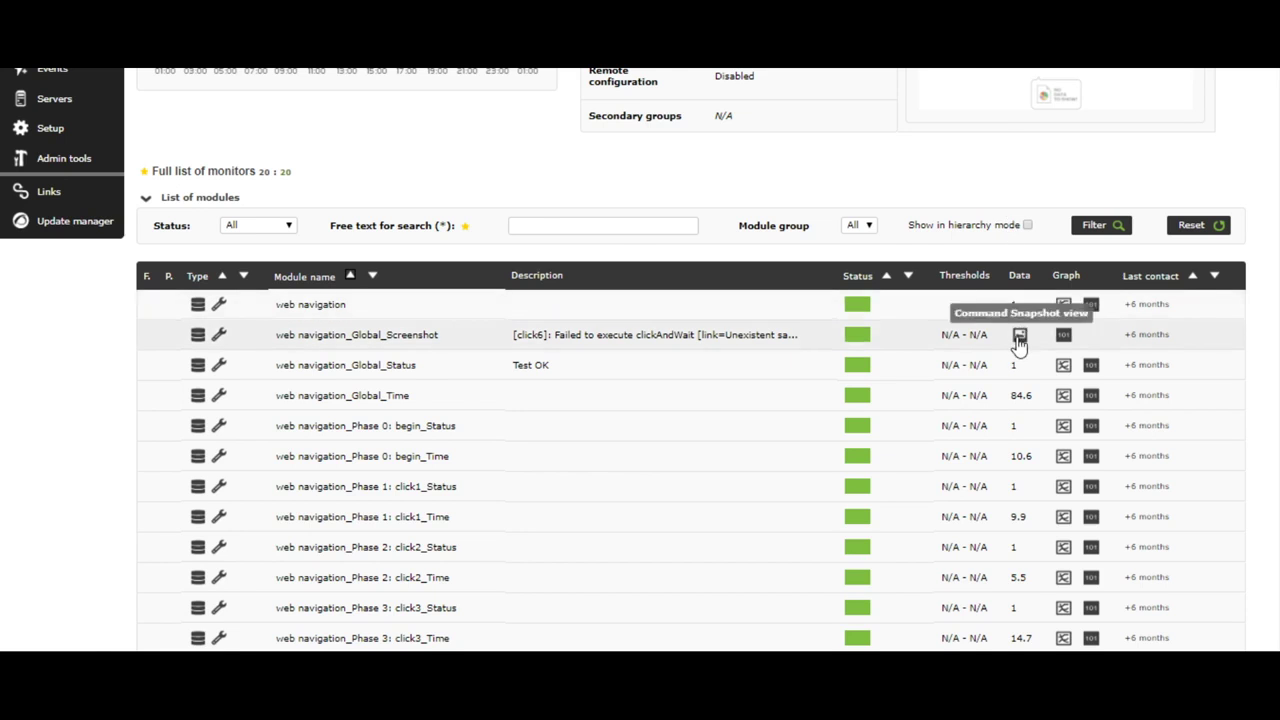
{"action": "left_click", "coordinate": [1019, 336]}
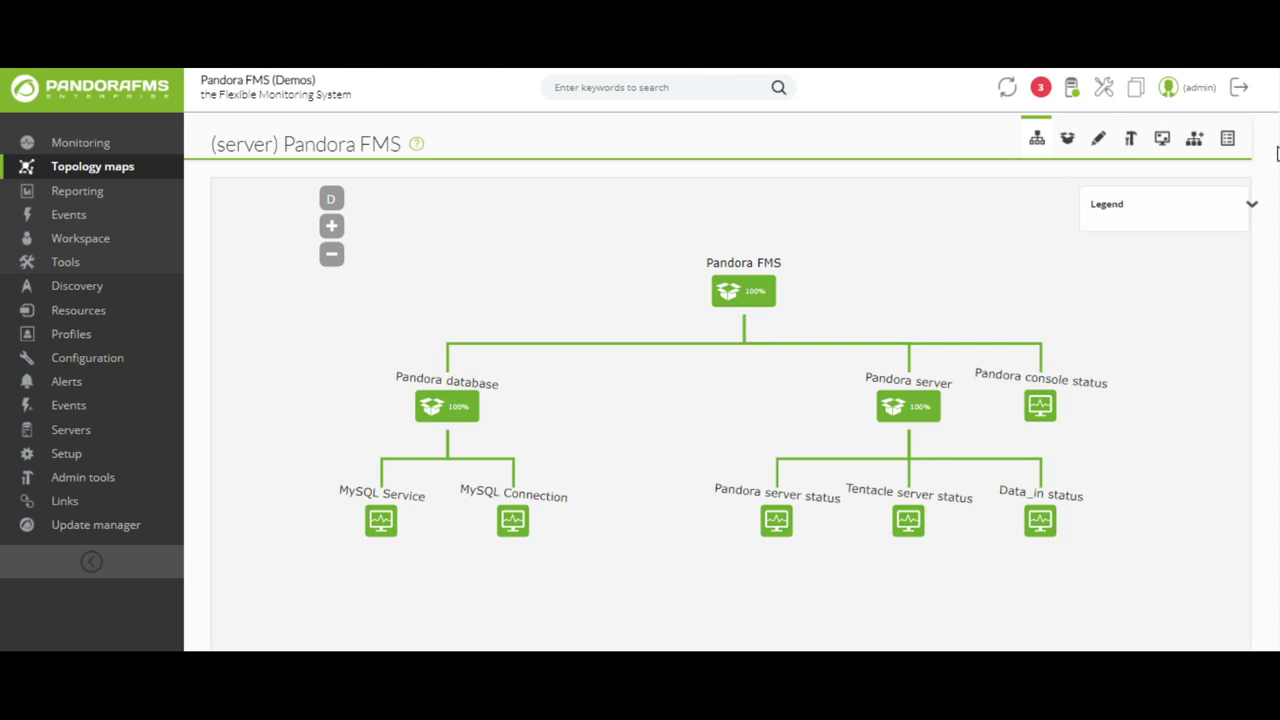
- Display the Pandora FMS service in the Services tree view
{"action": "left_click", "coordinate": [1195, 141]}
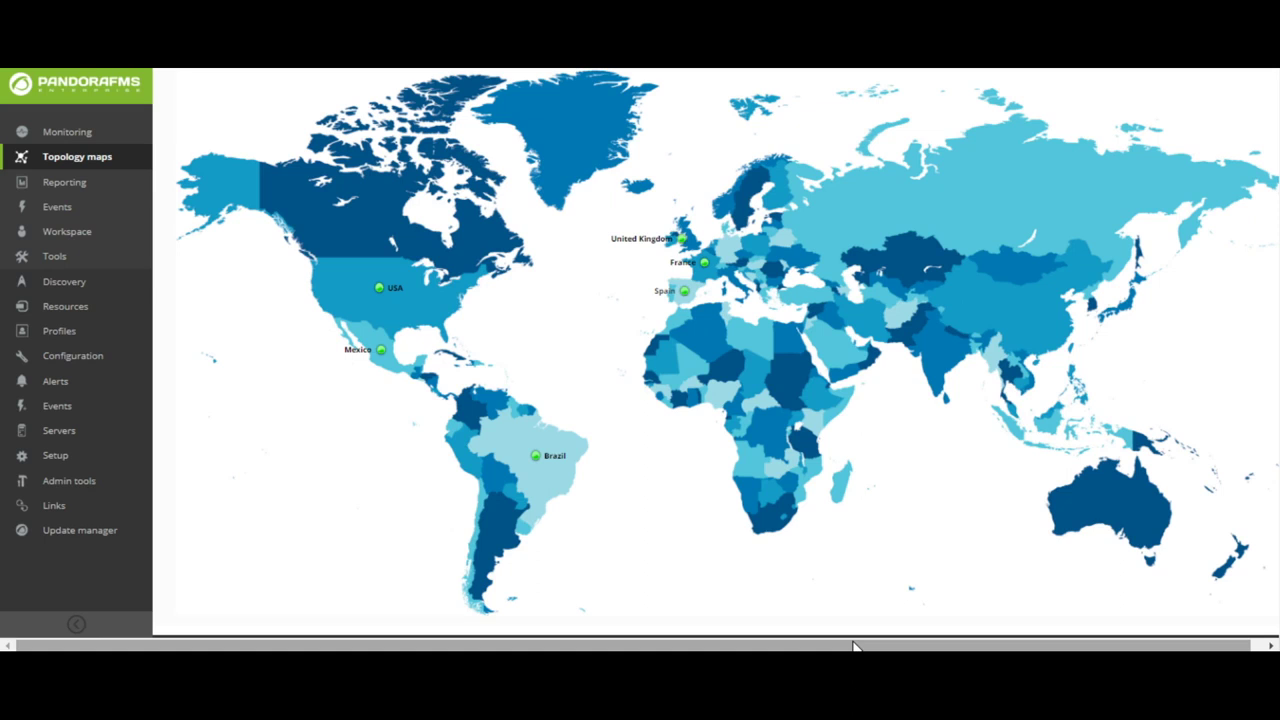
- Open Spain's regional map from the world map marker, then the Madrid location
{"action": "left_click", "coordinate": [675, 297]}
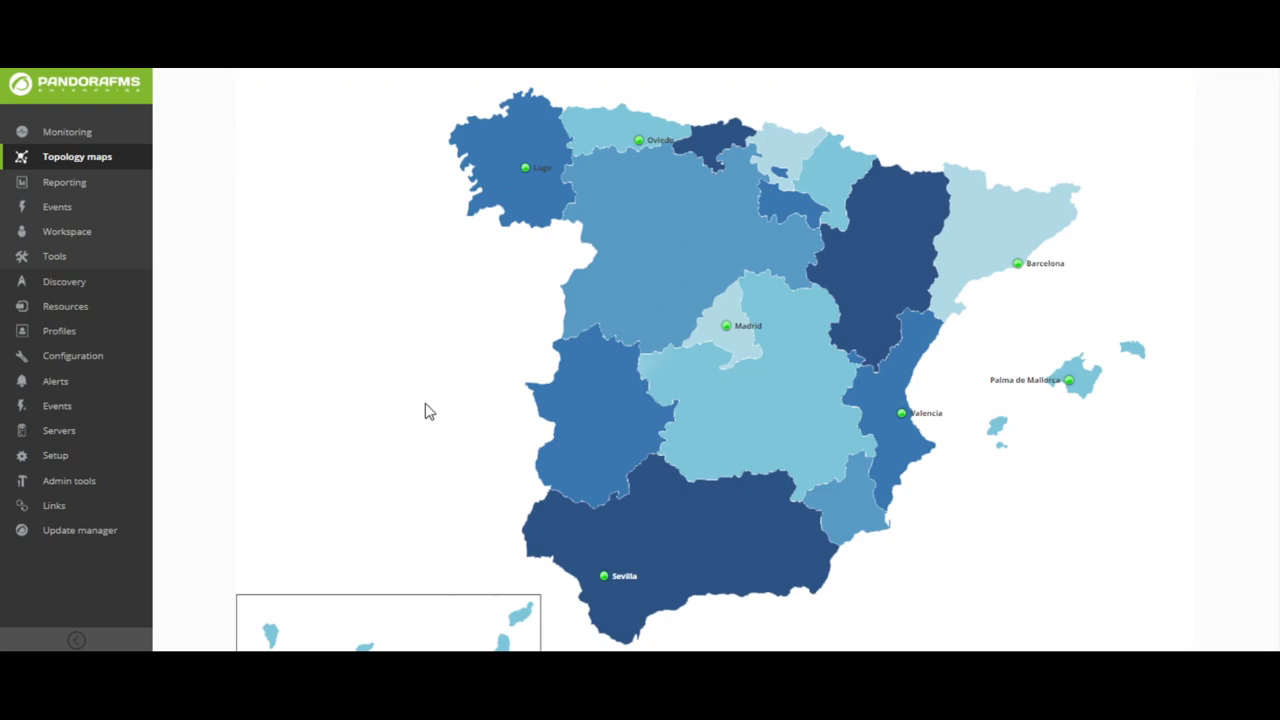
{"action": "scroll", "coordinate": [425, 410], "scroll_direction": "down", "scroll_amount": 3}
{"action": "scroll", "coordinate": [425, 410], "scroll_direction": "up", "scroll_amount": 3}
{"action": "left_click", "coordinate": [745, 329]}
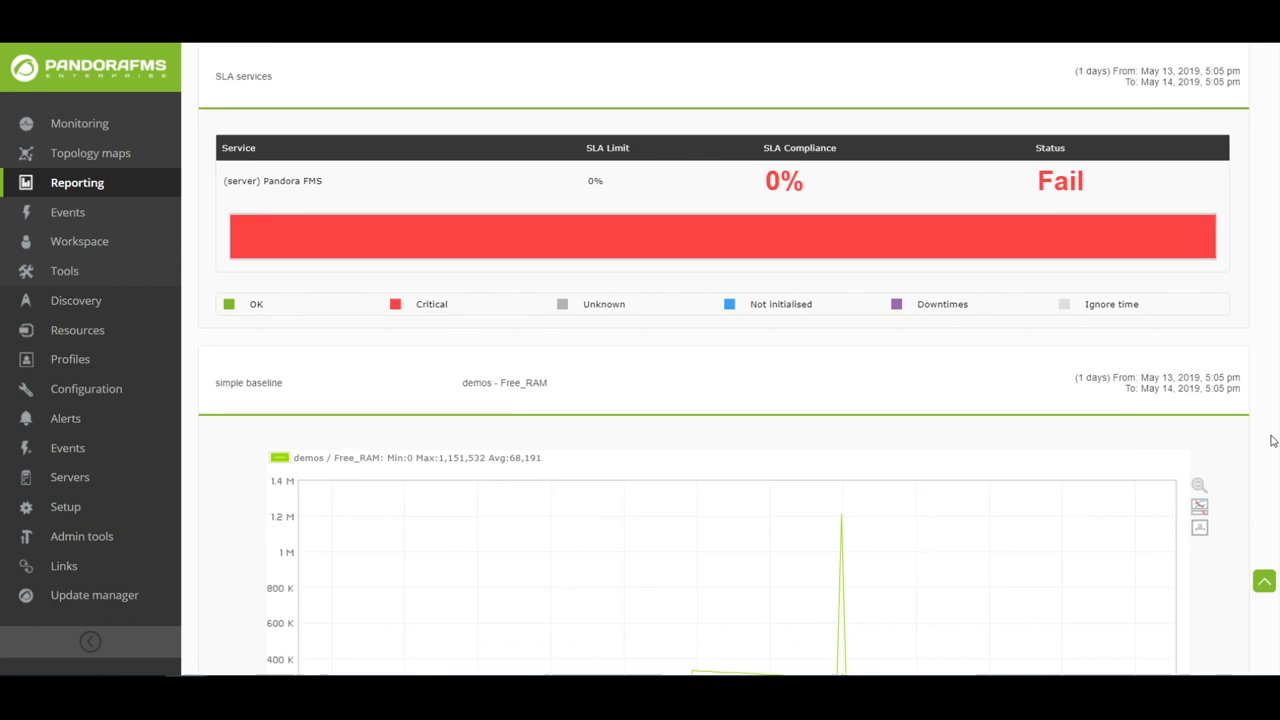
- Scroll through the Free_RAM baseline, CPU Load graphs and Top 10 average charts
{"action": "scroll", "coordinate": [1271, 438], "scroll_direction": "down", "scroll_amount": 5}
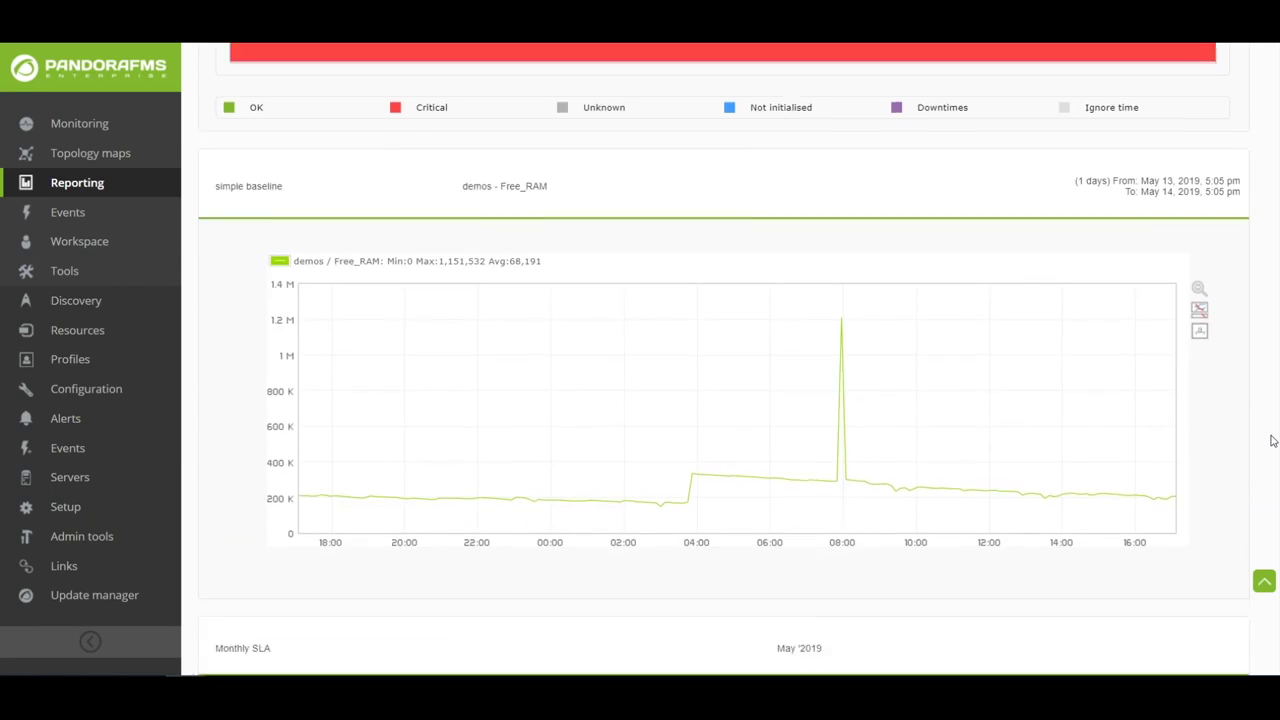
{"action": "scroll", "coordinate": [1271, 438], "scroll_direction": "down", "scroll_amount": 3}
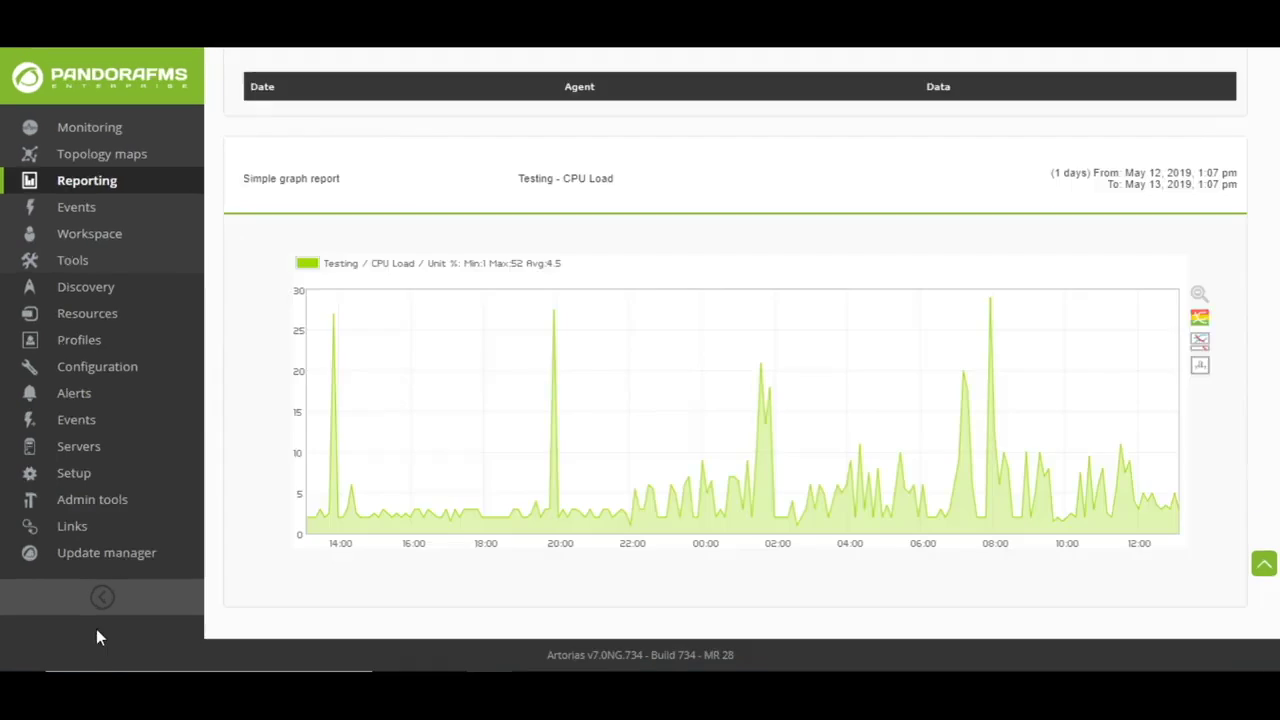
{"action": "scroll", "coordinate": [1208, 237], "scroll_direction": "down", "scroll_amount": 2}
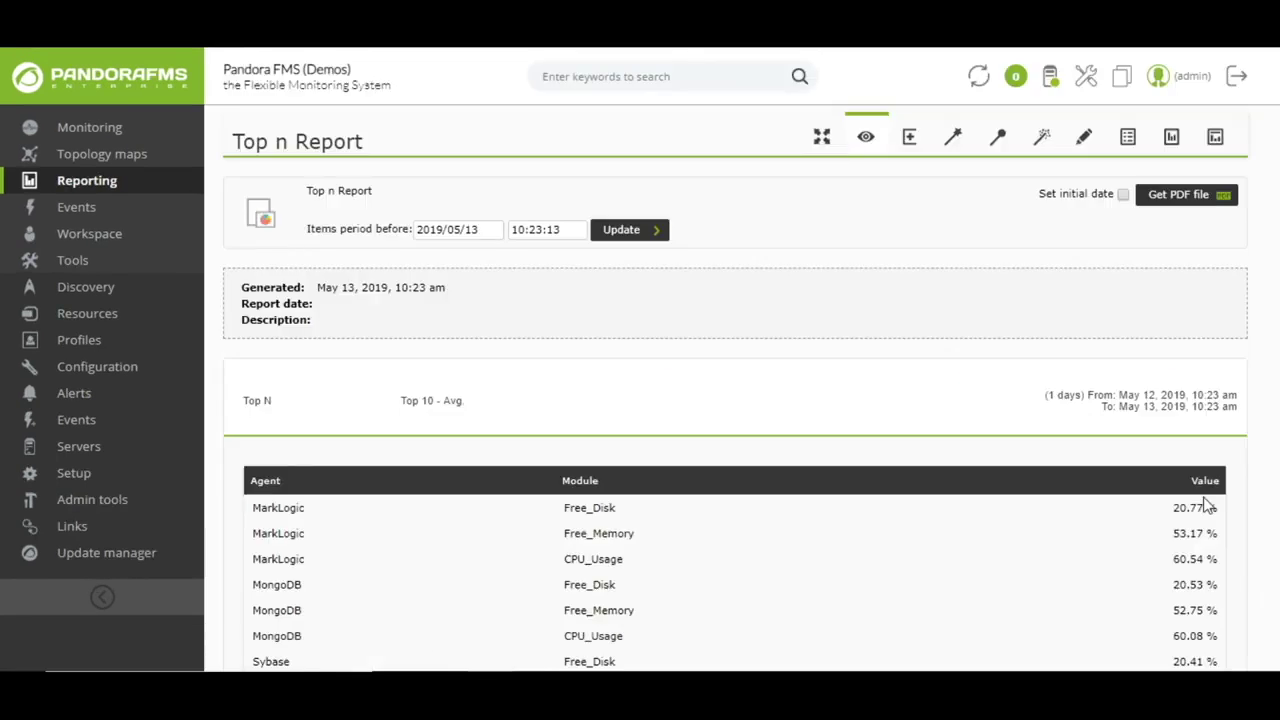
{"action": "scroll", "coordinate": [1265, 463], "scroll_direction": "down", "scroll_amount": 3}
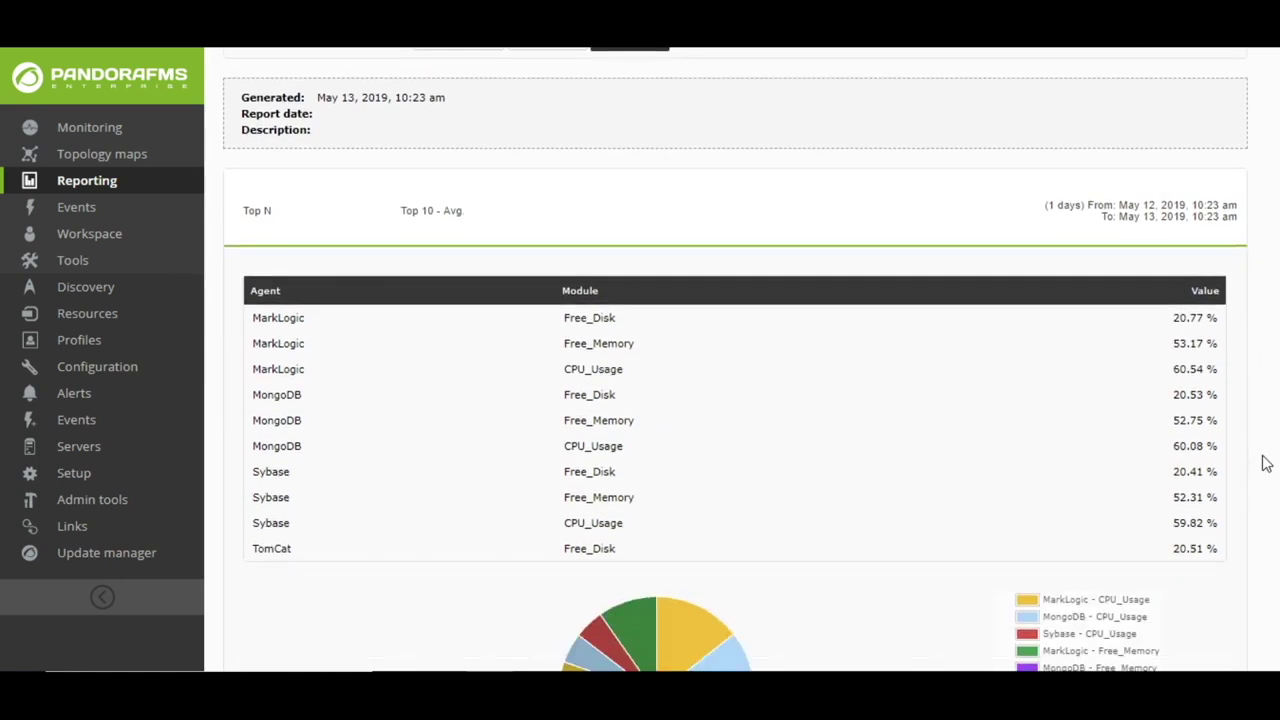
{"action": "scroll", "coordinate": [1265, 463], "scroll_direction": "down", "scroll_amount": 3}
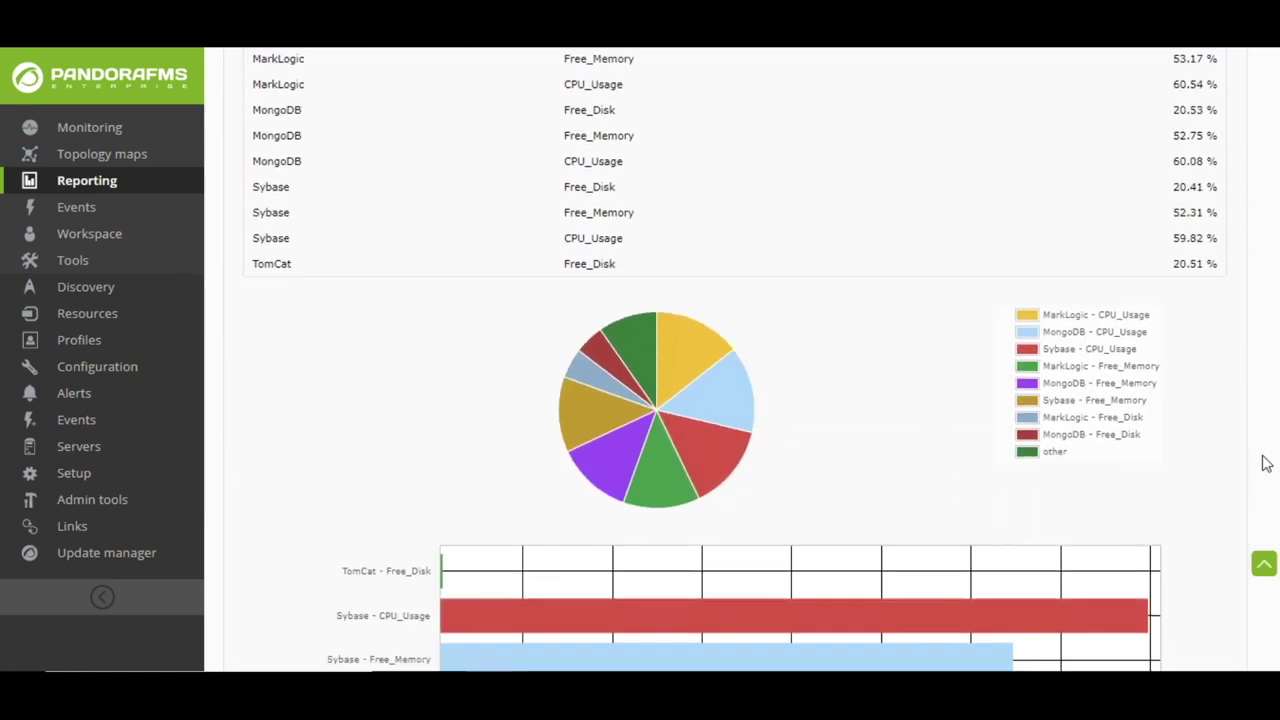
{"action": "scroll", "coordinate": [1265, 463], "scroll_direction": "down", "scroll_amount": 4}
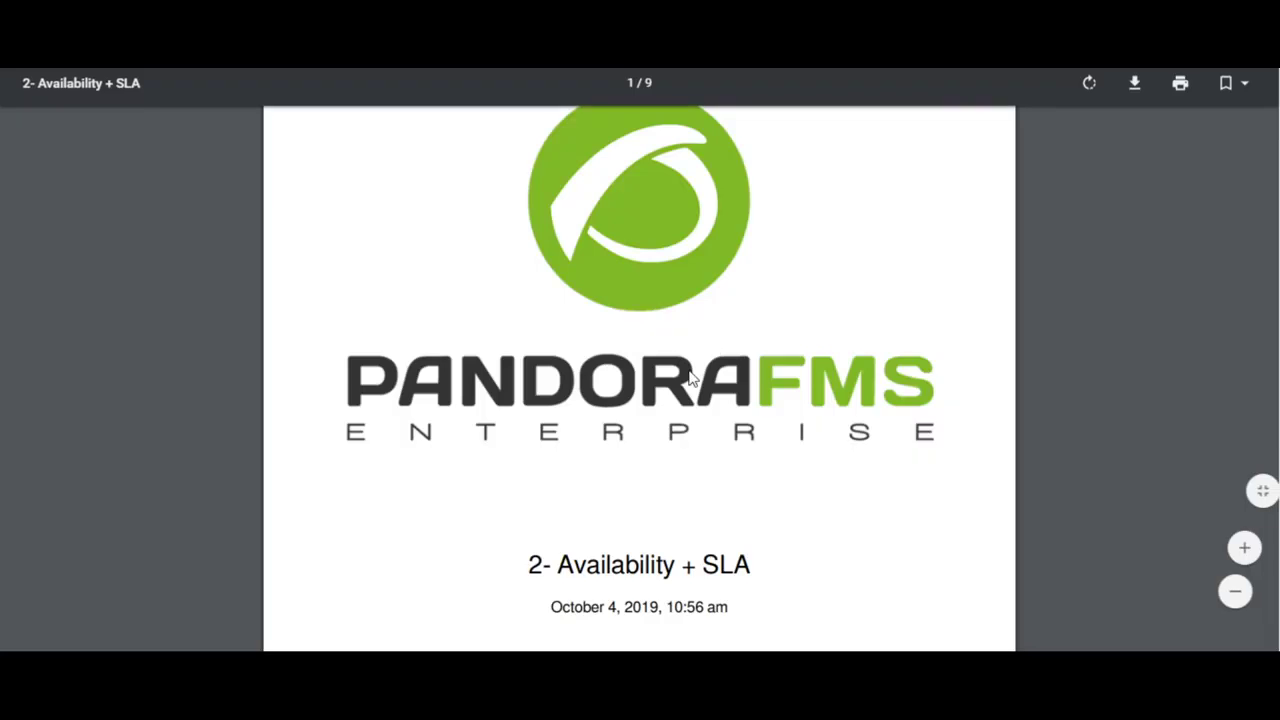
- Page through the '2- Availability + SLA' PDF, pages 5 to 9, to the Monthly SLA section
{"action": "scroll", "coordinate": [683, 375], "scroll_direction": "down", "scroll_amount": 10}
{"action": "scroll", "coordinate": [683, 375], "scroll_direction": "down", "scroll_amount": 1}
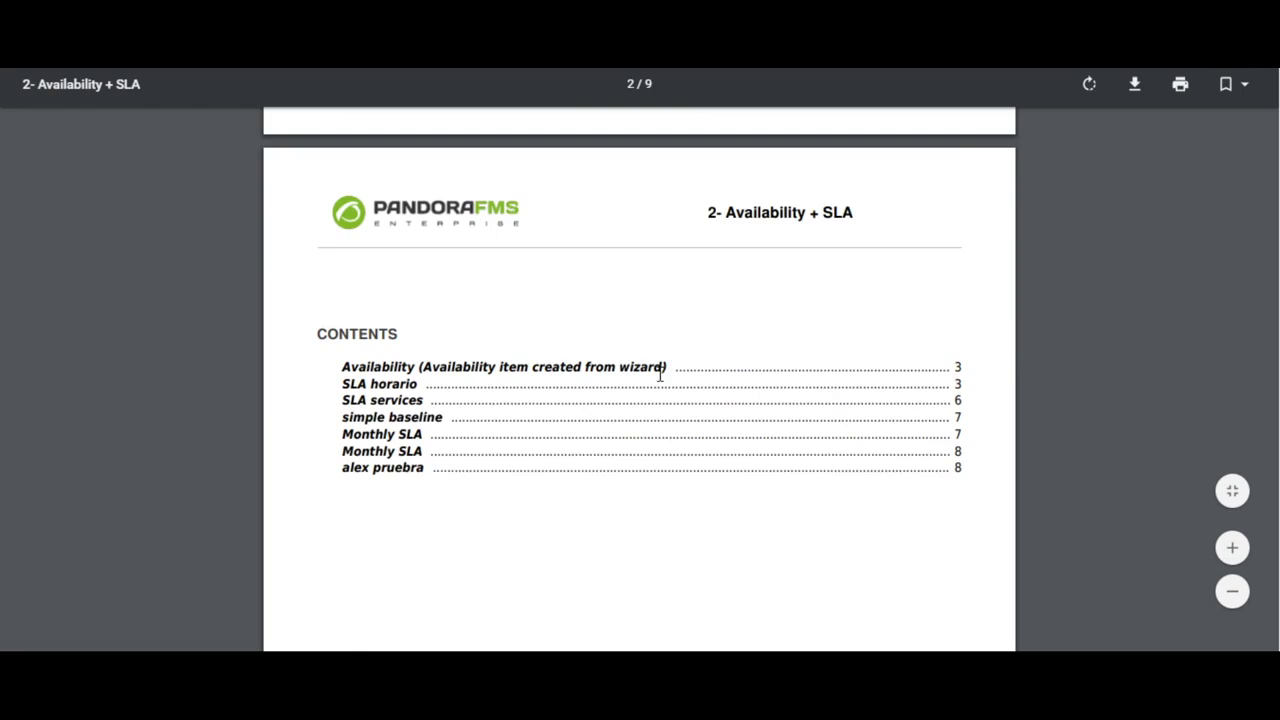
{"action": "scroll", "coordinate": [662, 381], "scroll_direction": "down", "scroll_amount": 10}
{"action": "scroll", "coordinate": [660, 382], "scroll_direction": "down", "scroll_amount": 10}
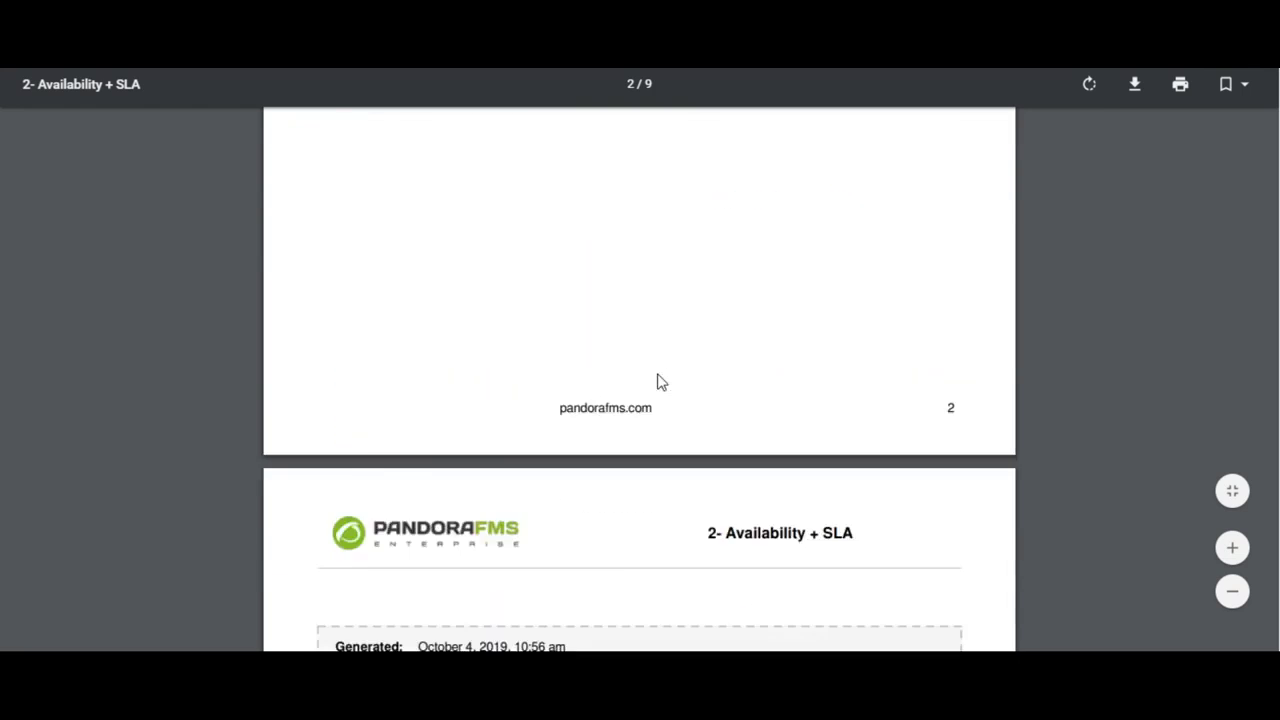
{"action": "scroll", "coordinate": [657, 381], "scroll_direction": "down", "scroll_amount": 12}
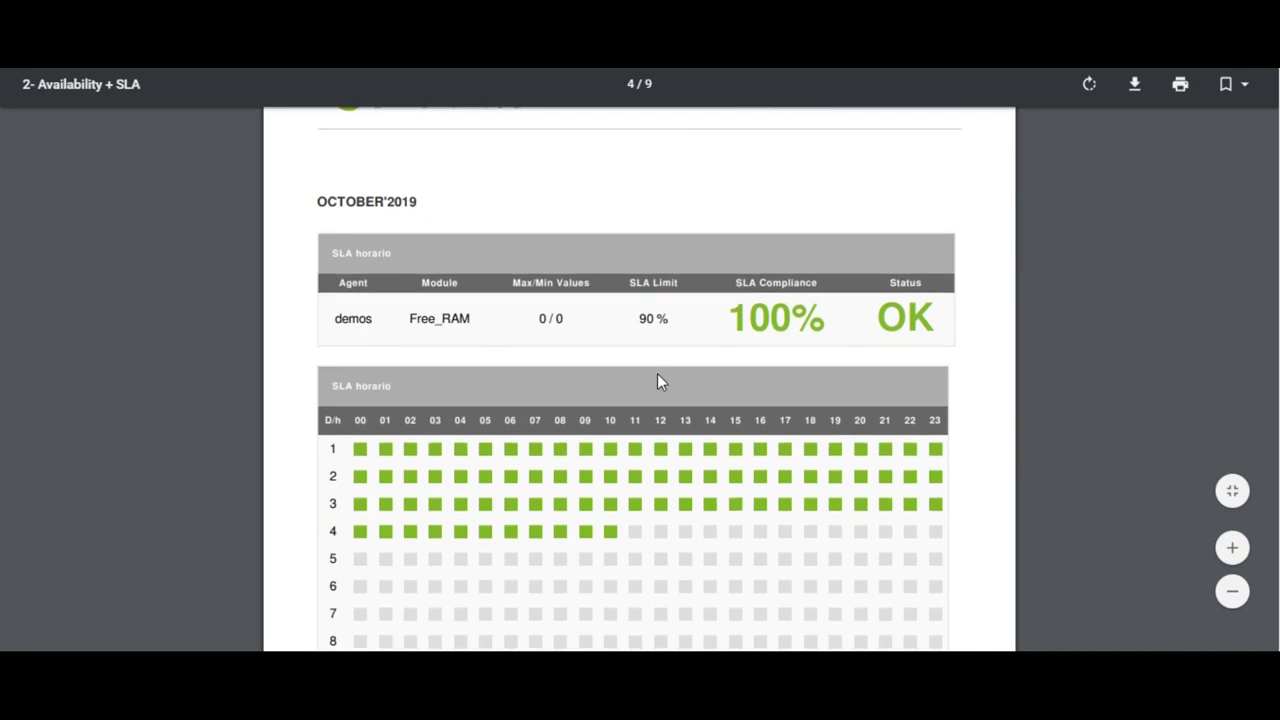
{"action": "scroll", "coordinate": [657, 381], "scroll_direction": "down", "scroll_amount": 6}
{"action": "scroll", "coordinate": [657, 381], "scroll_direction": "down", "scroll_amount": 3}
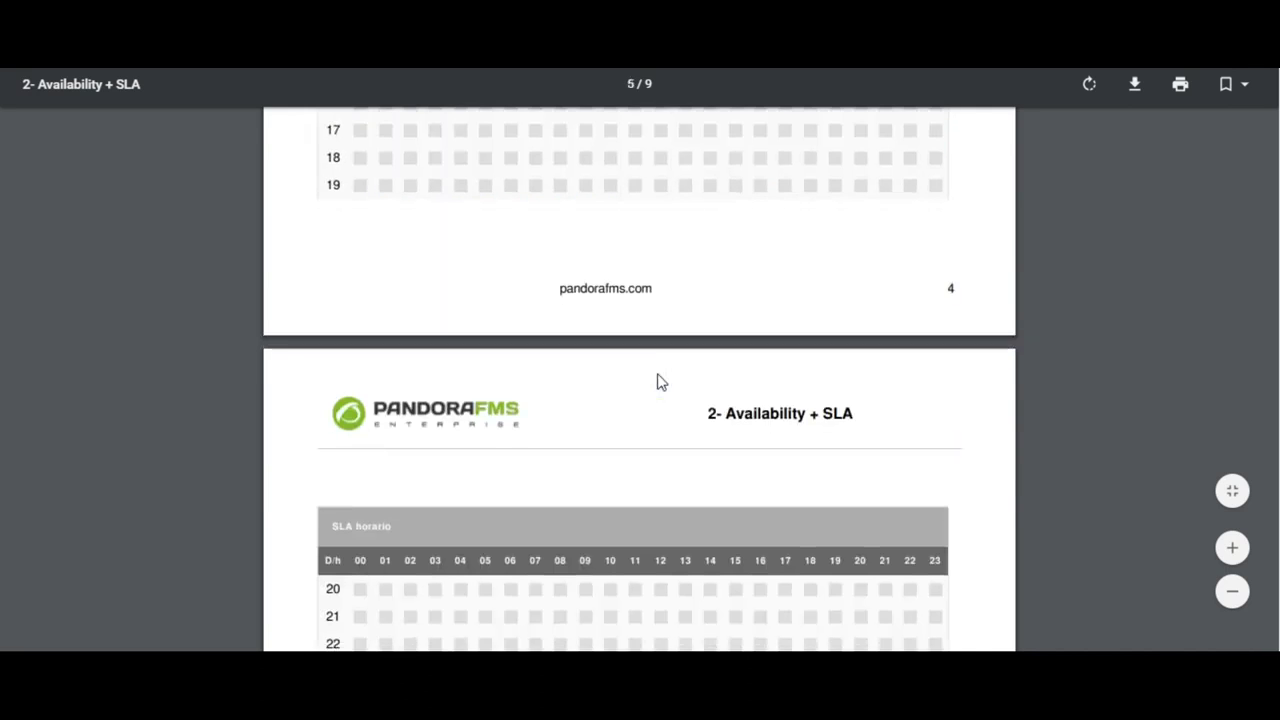
{"action": "scroll", "coordinate": [657, 381], "scroll_direction": "down", "scroll_amount": 2}
{"action": "scroll", "coordinate": [660, 381], "scroll_direction": "down", "scroll_amount": 8}
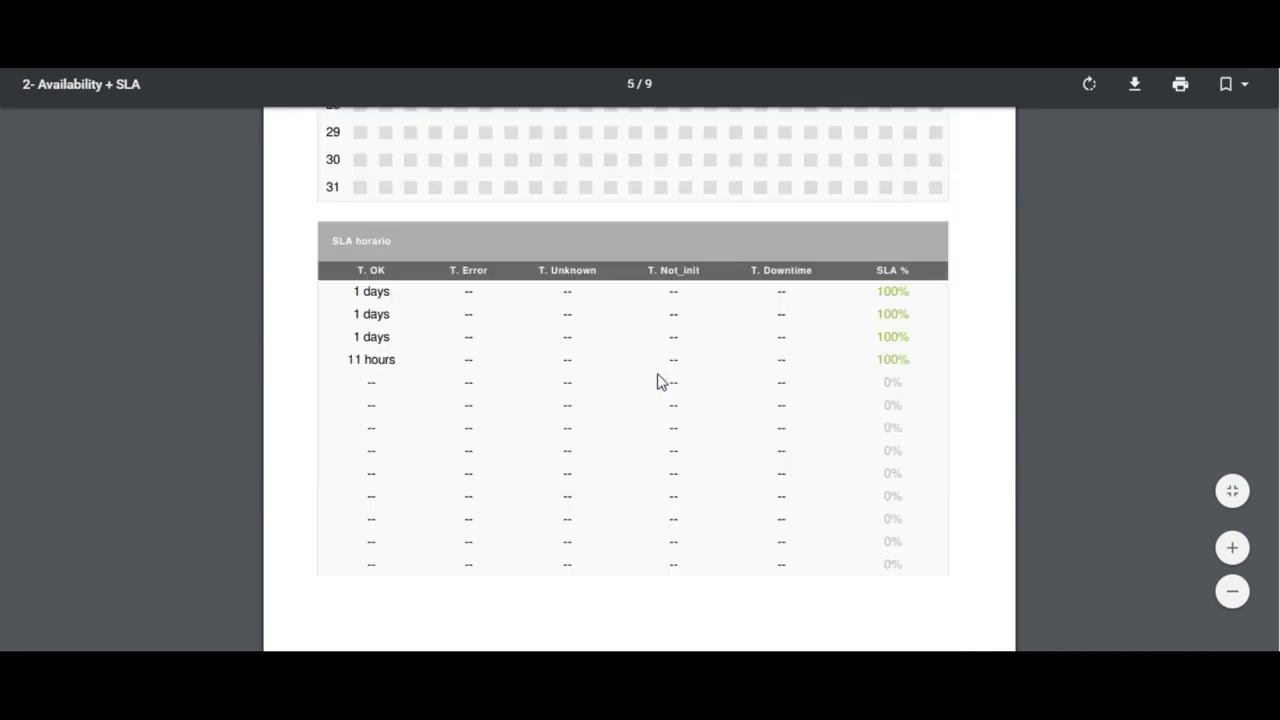
{"action": "scroll", "coordinate": [658, 386], "scroll_direction": "down", "scroll_amount": 8}
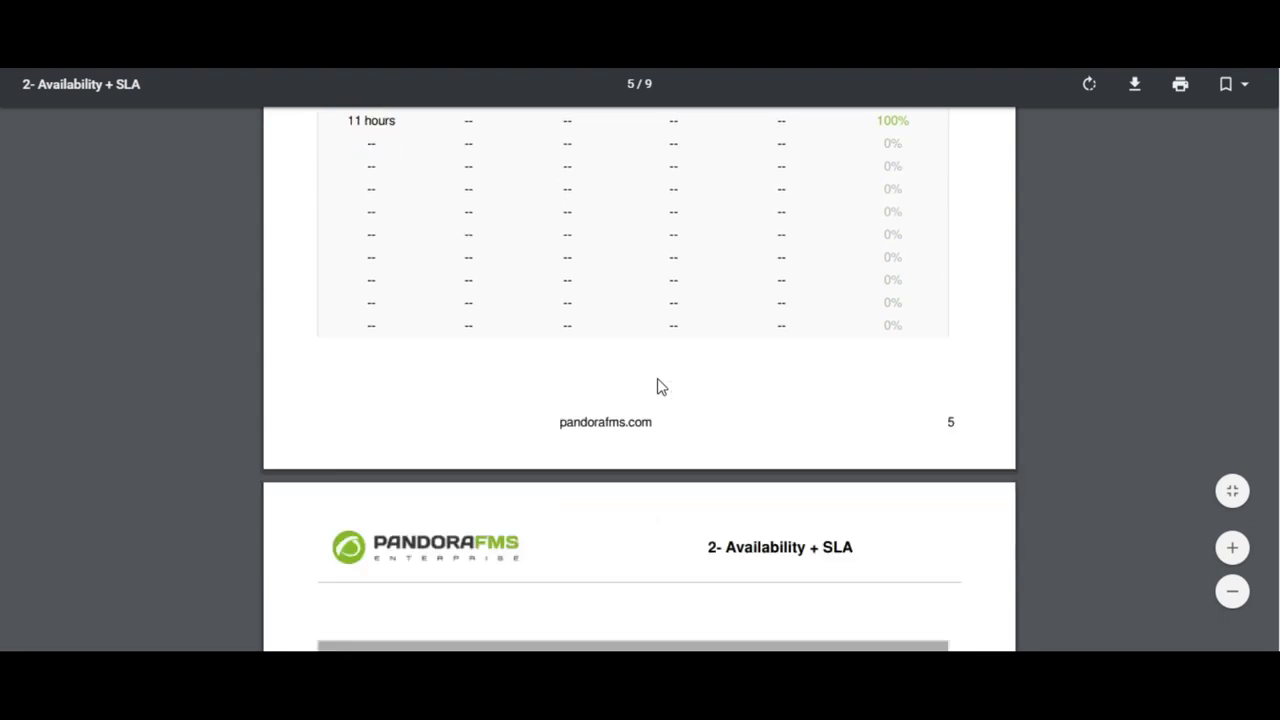
{"action": "scroll", "coordinate": [657, 380], "scroll_direction": "down", "scroll_amount": 8}
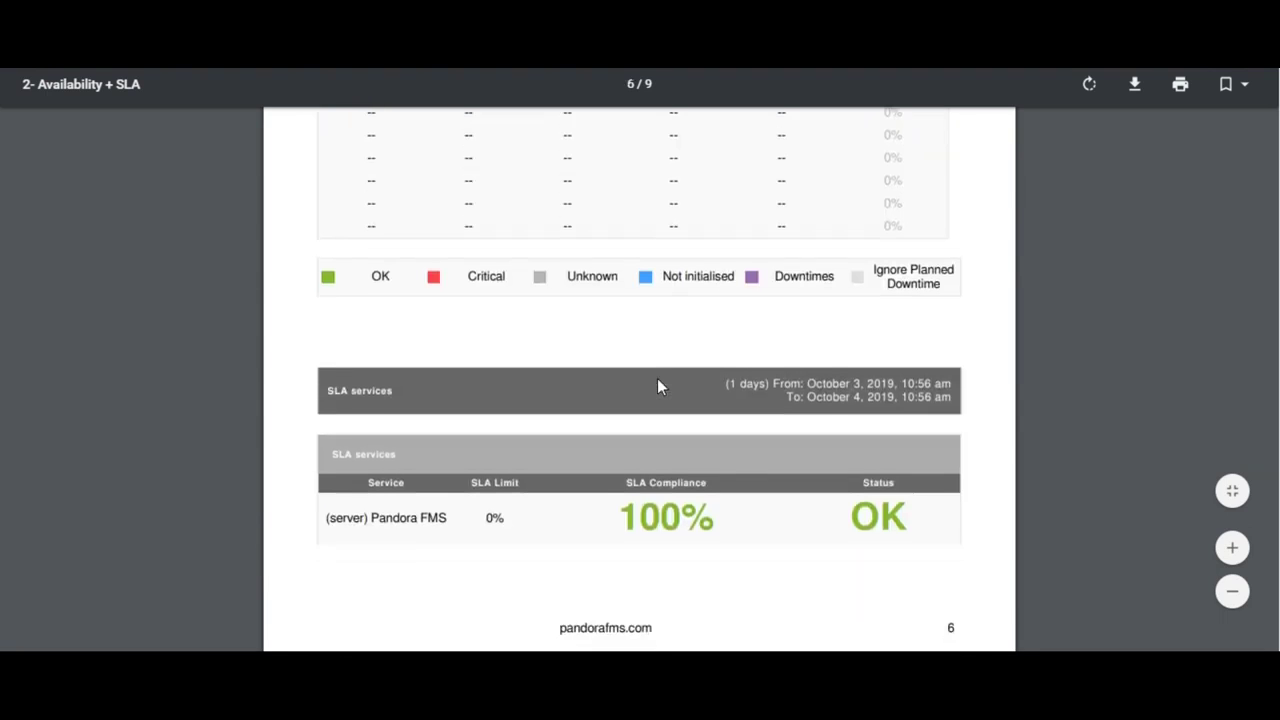
{"action": "scroll", "coordinate": [658, 386], "scroll_direction": "down", "scroll_amount": 8}
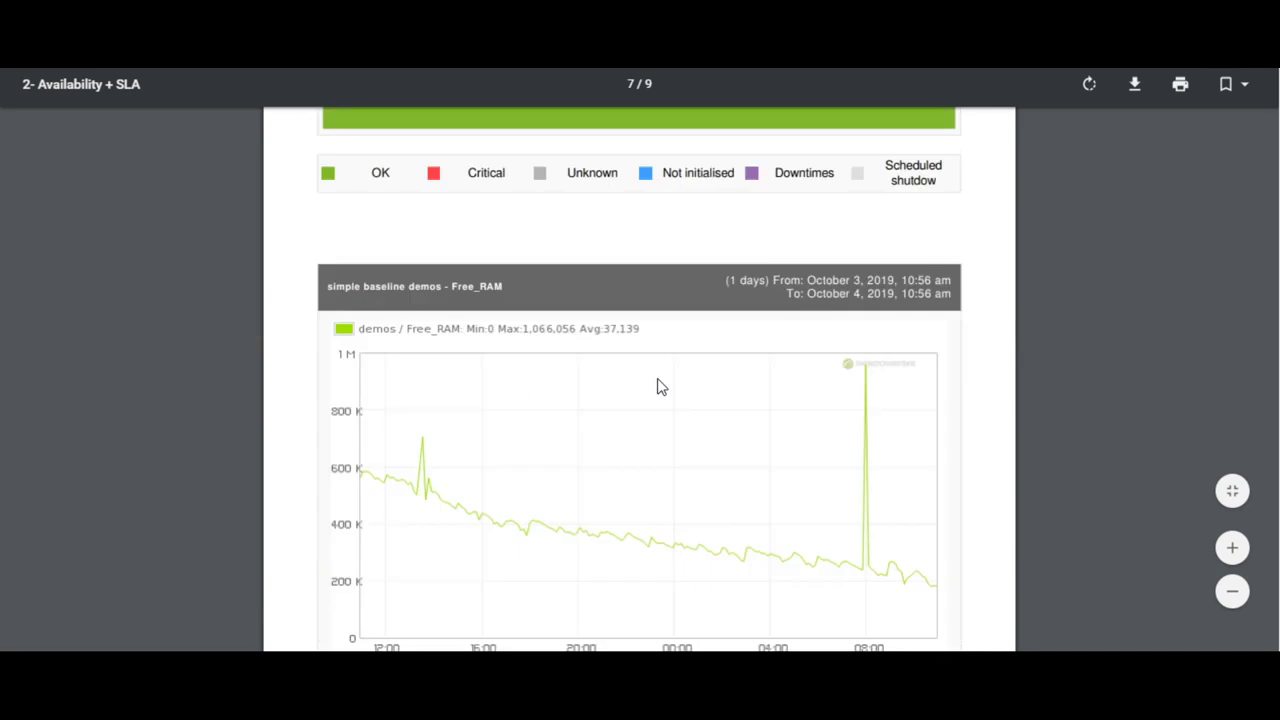
{"action": "scroll", "coordinate": [657, 380], "scroll_direction": "down", "scroll_amount": 6}
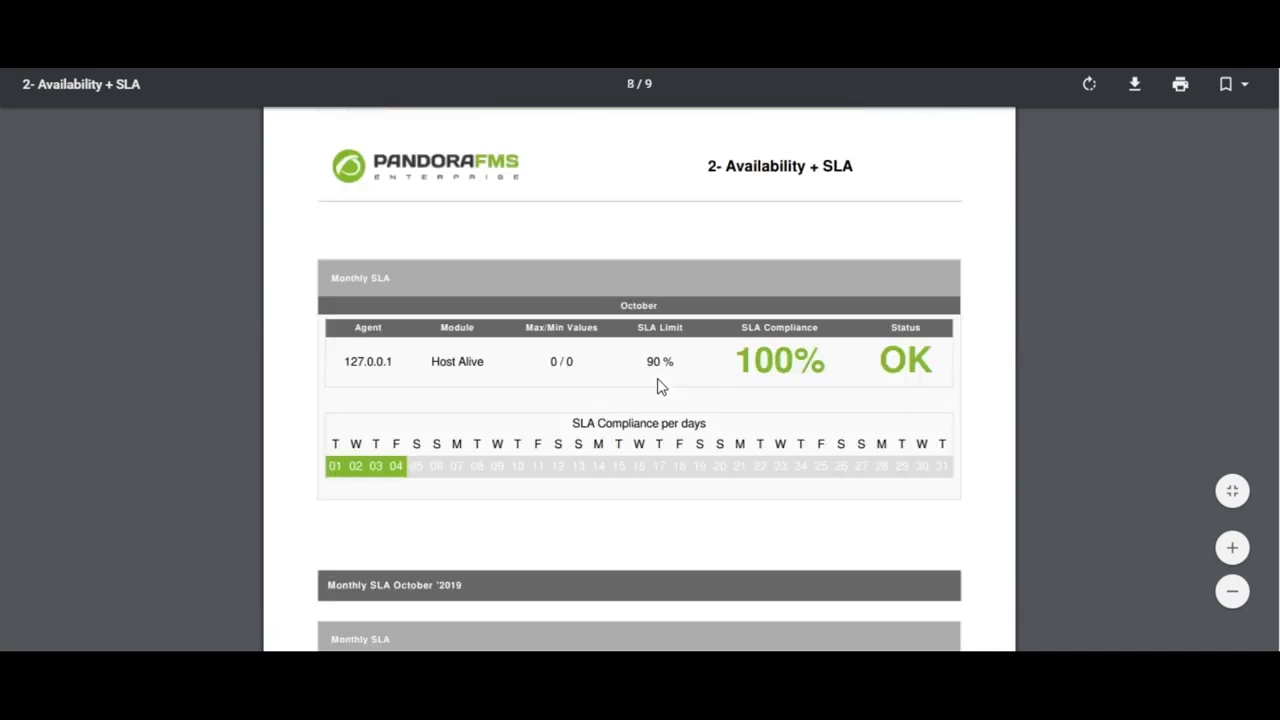
{"action": "scroll", "coordinate": [657, 387], "scroll_direction": "down", "scroll_amount": 8}
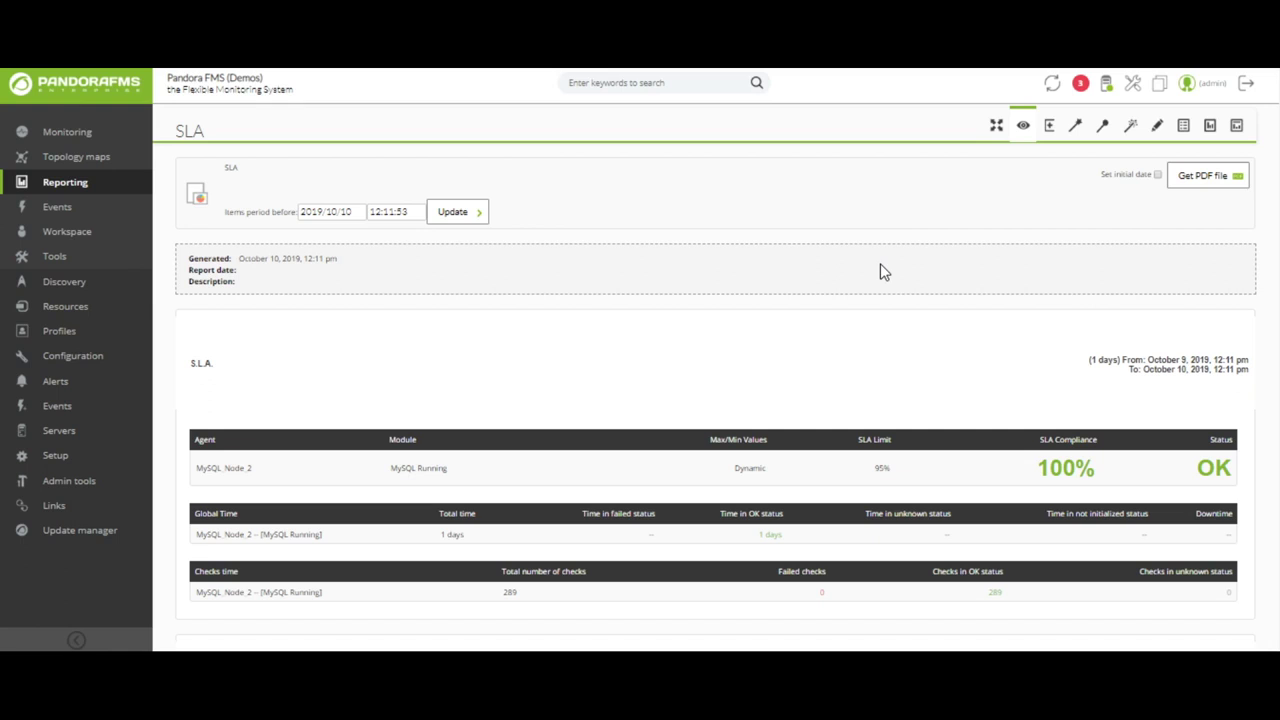
- Scroll down to the Weekly and Hourly SLA sections, then back up
{"action": "scroll", "coordinate": [879, 270], "scroll_direction": "down", "scroll_amount": 10}
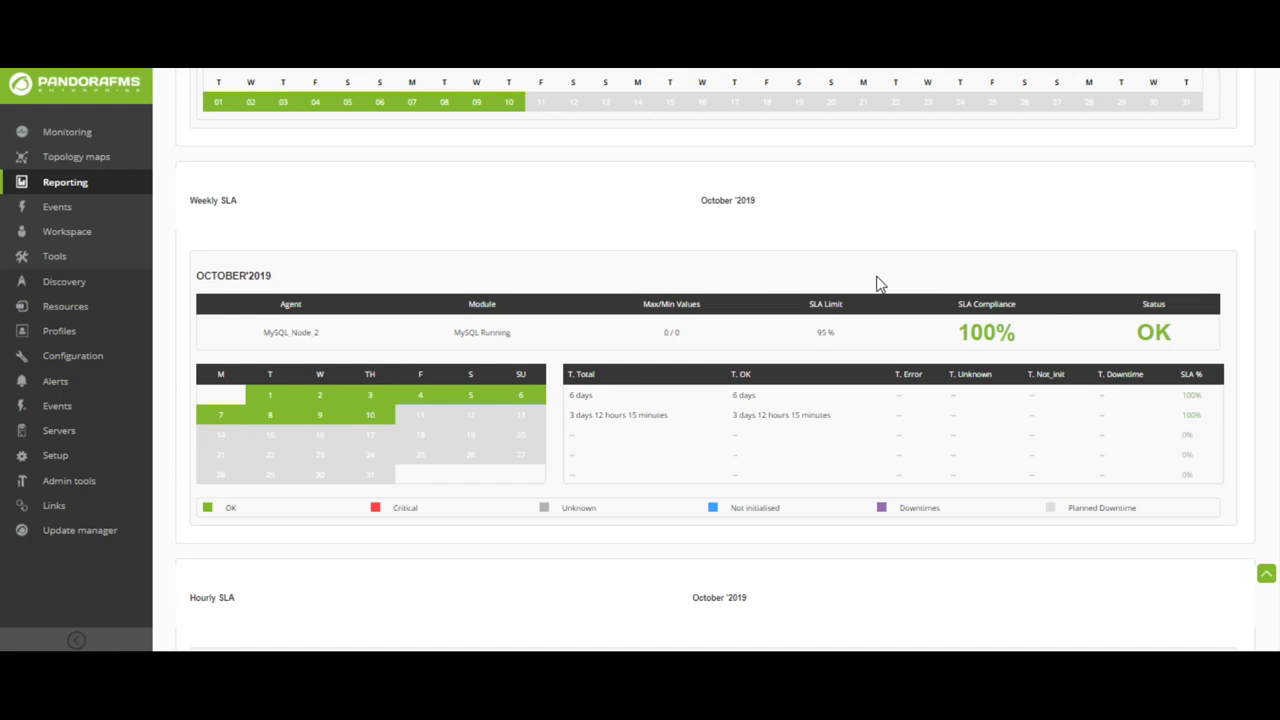
{"action": "scroll", "coordinate": [876, 284], "scroll_direction": "up", "scroll_amount": 15}
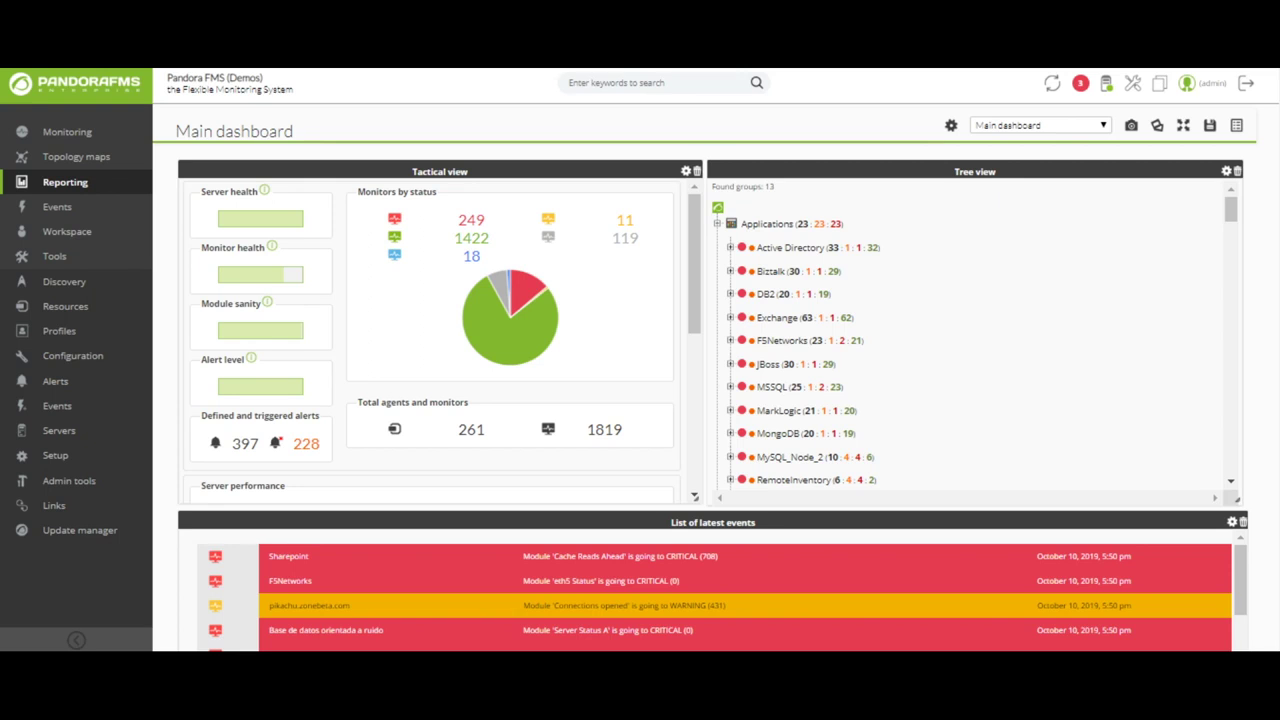
{"action": "scroll", "coordinate": [1278, 278], "scroll_direction": "down", "scroll_amount": 3}
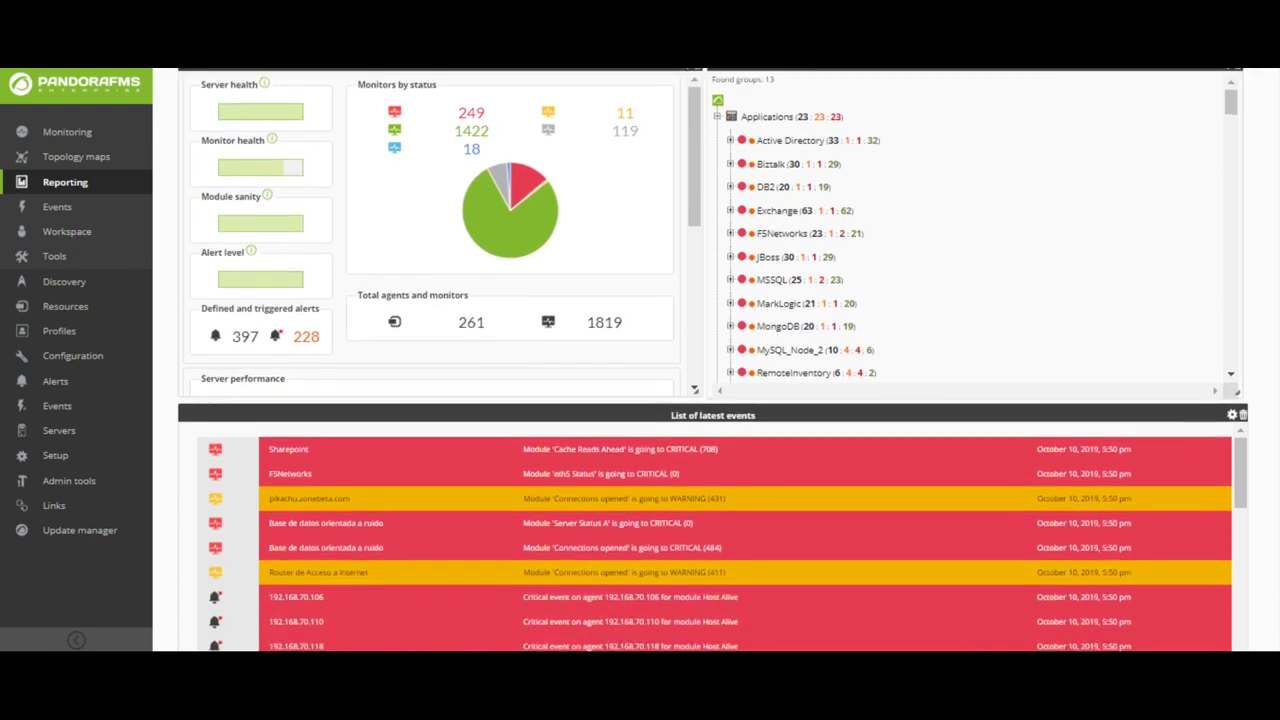
{"action": "scroll", "coordinate": [1278, 278], "scroll_direction": "down", "scroll_amount": 2}
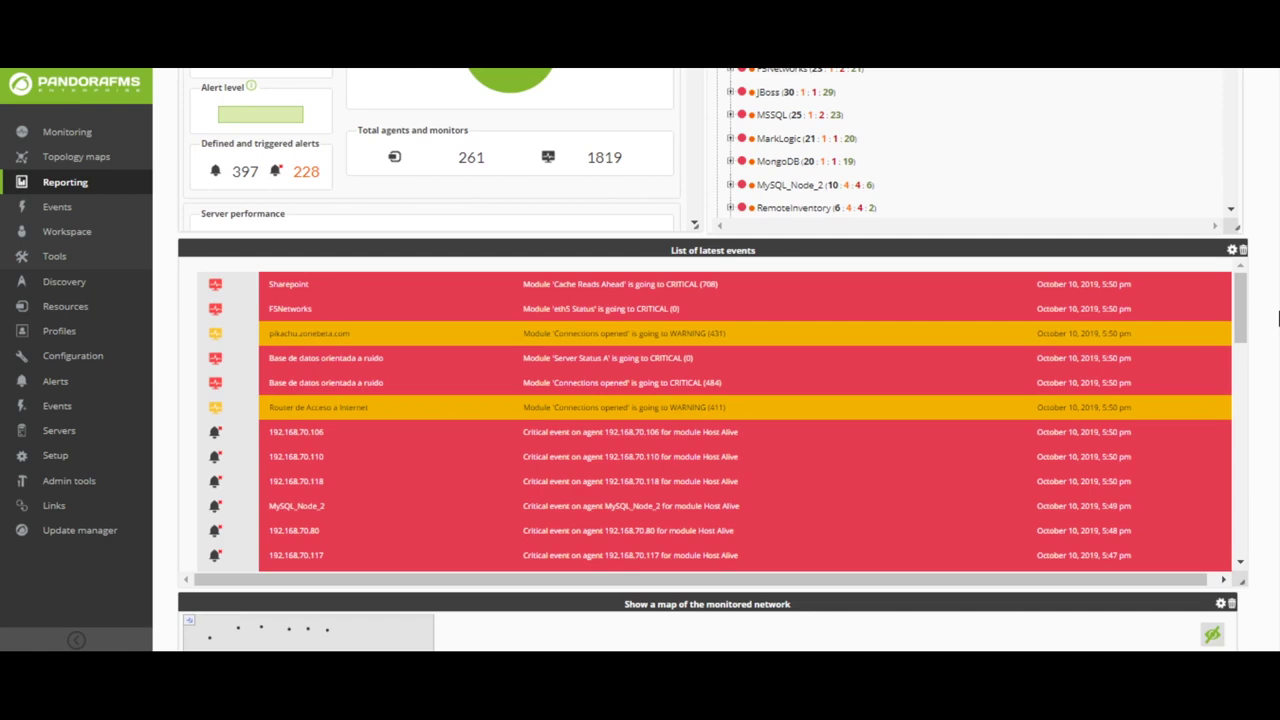
{"action": "scroll", "coordinate": [1278, 318], "scroll_direction": "down", "scroll_amount": 3}
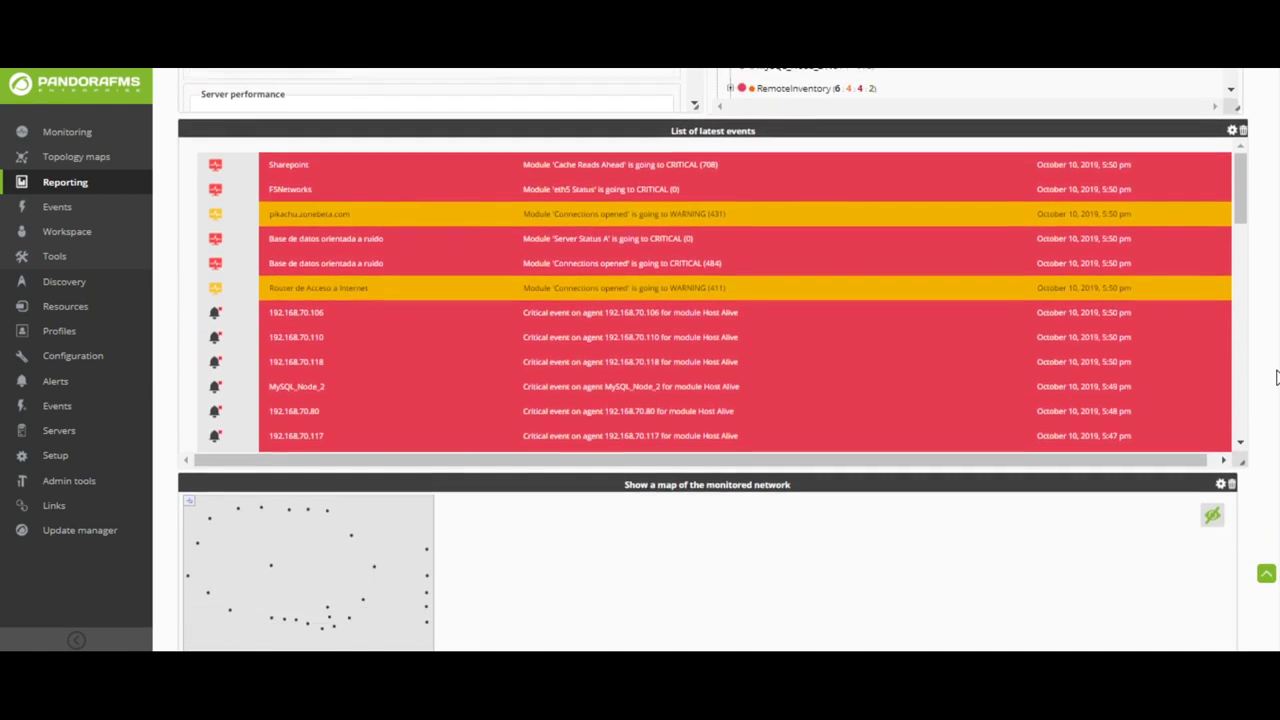
{"action": "scroll", "coordinate": [1276, 400], "scroll_direction": "down", "scroll_amount": 2}
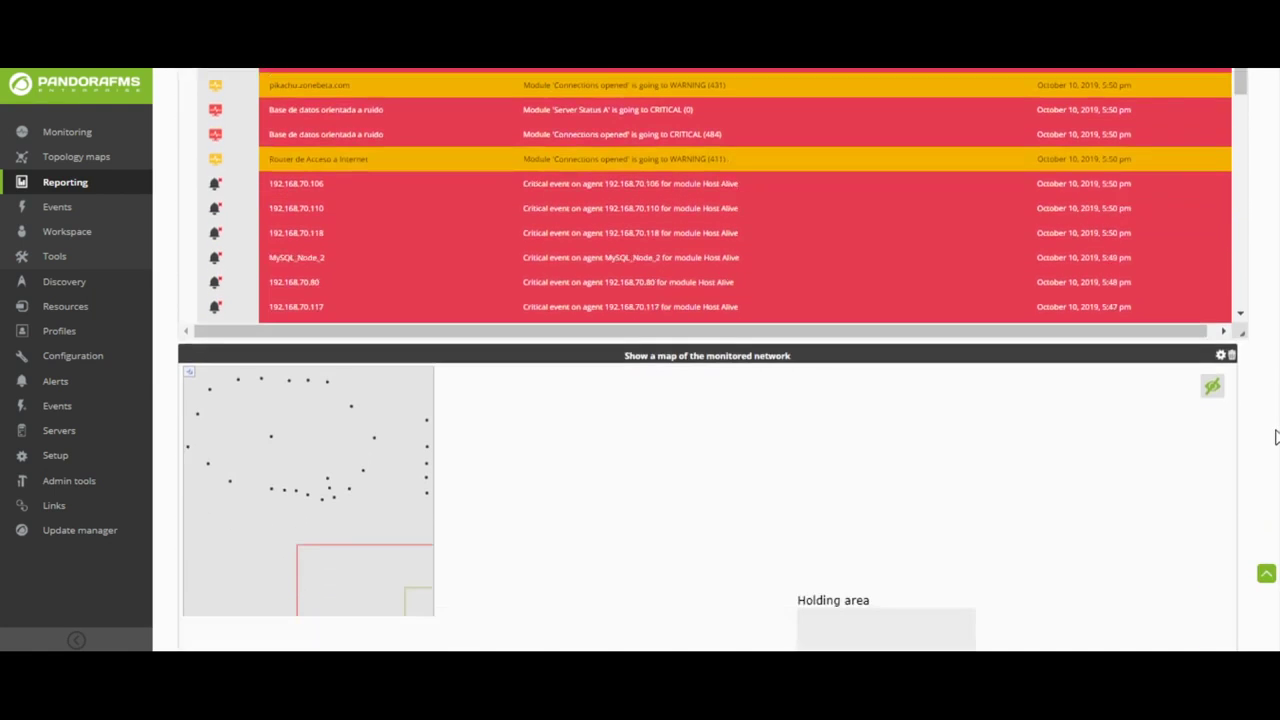
{"action": "left_click", "coordinate": [330, 492]}
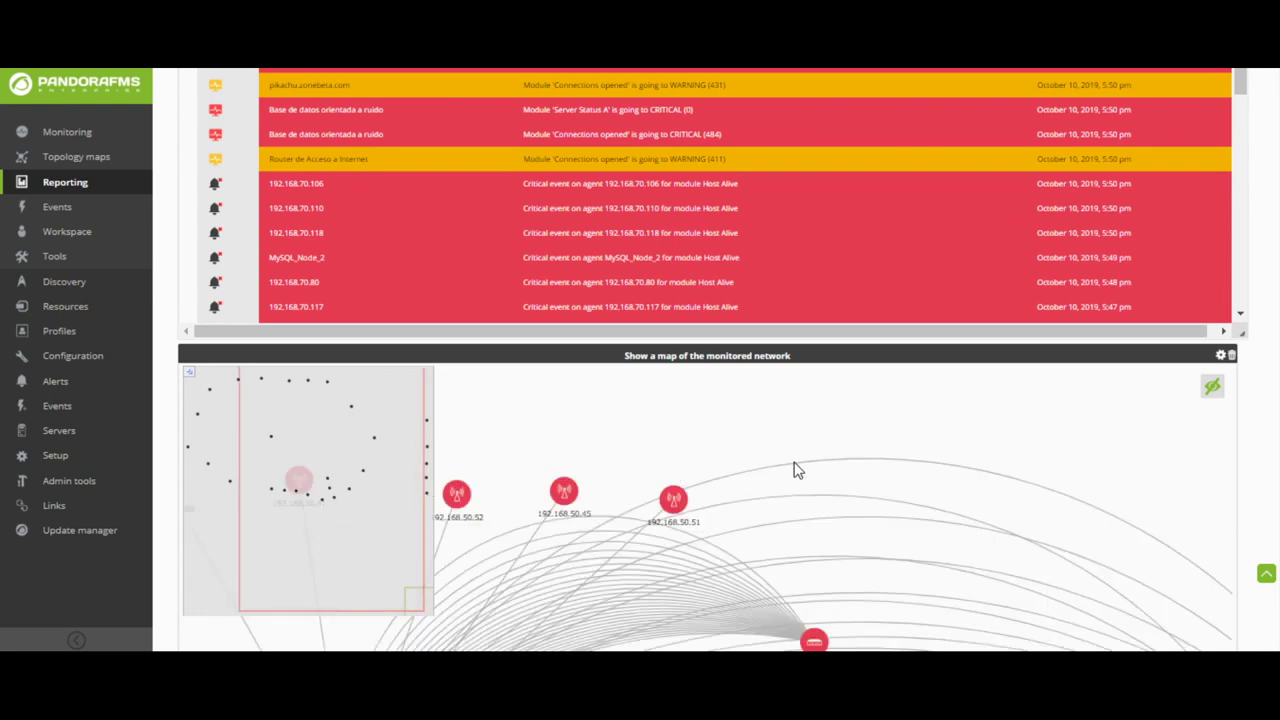
{"action": "left_click_drag", "start_coordinate": [814, 503], "coordinate": [943, 417]}
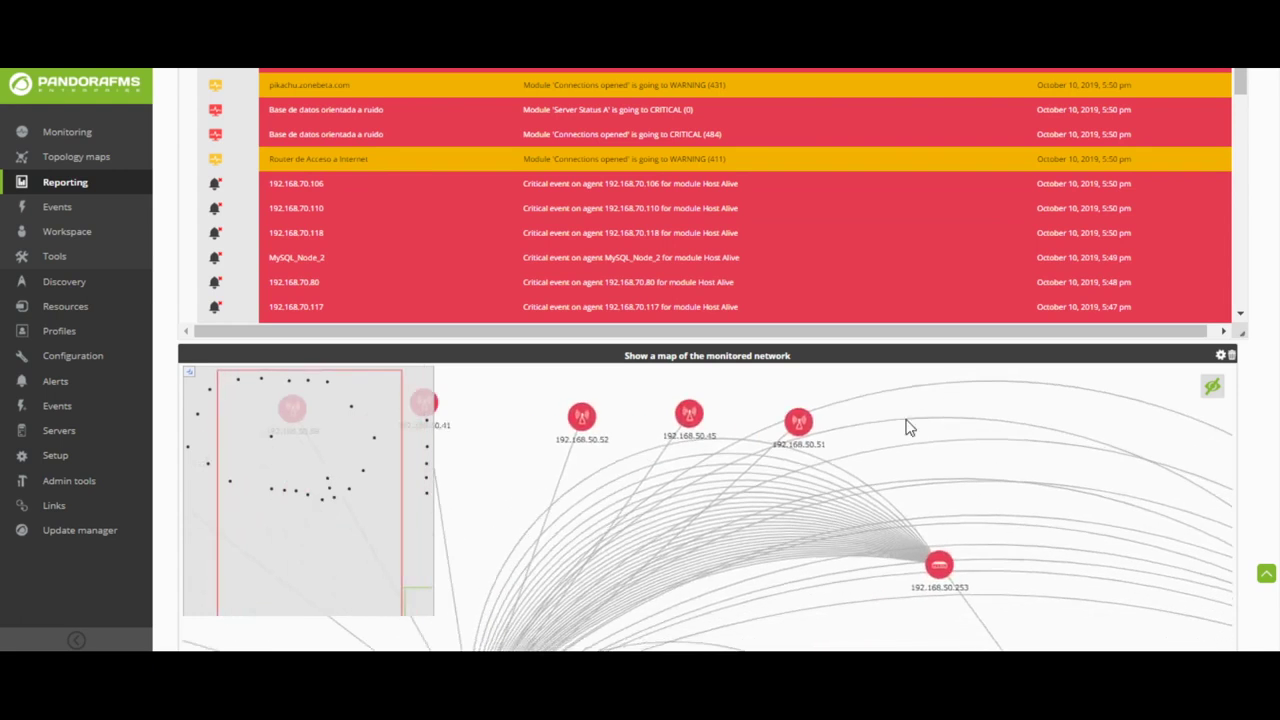
{"action": "scroll", "coordinate": [908, 428], "scroll_direction": "down", "scroll_amount": 1}
{"action": "scroll", "coordinate": [750, 458], "scroll_direction": "down", "scroll_amount": 1}
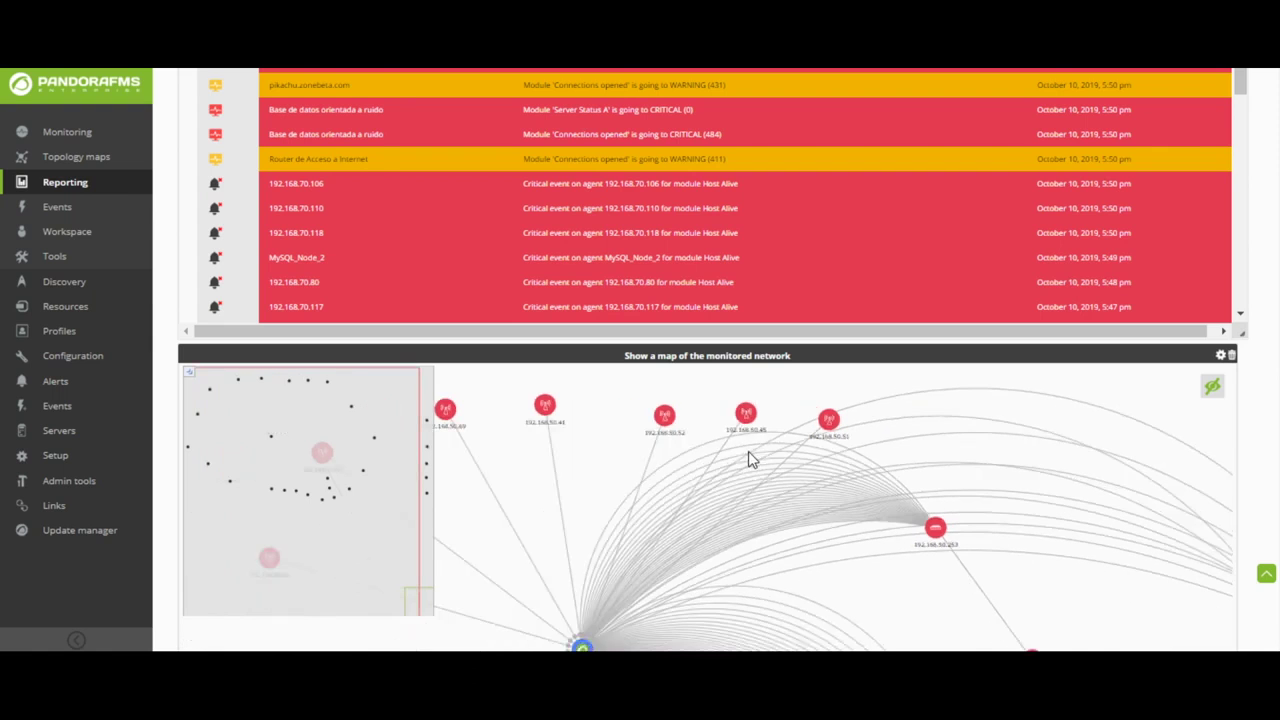
{"action": "scroll", "coordinate": [750, 458], "scroll_direction": "down", "scroll_amount": 1}
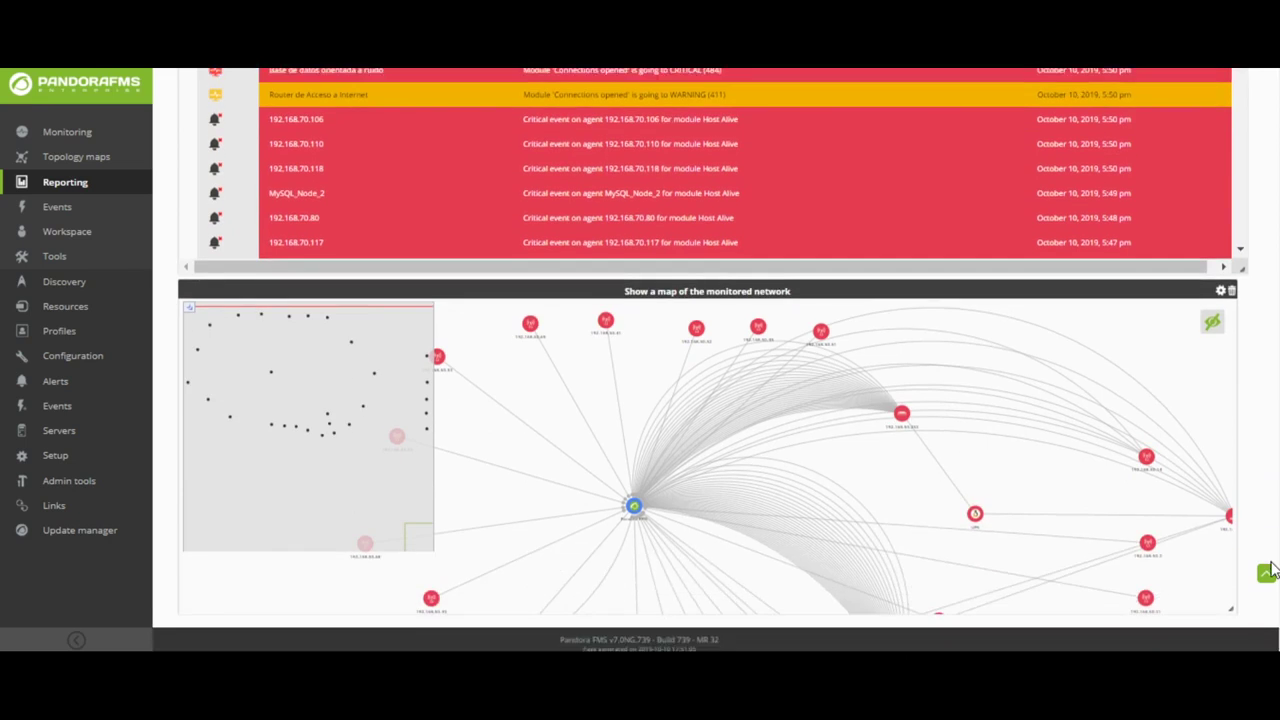
{"action": "scroll", "coordinate": [1272, 510], "scroll_direction": "up", "scroll_amount": 10}
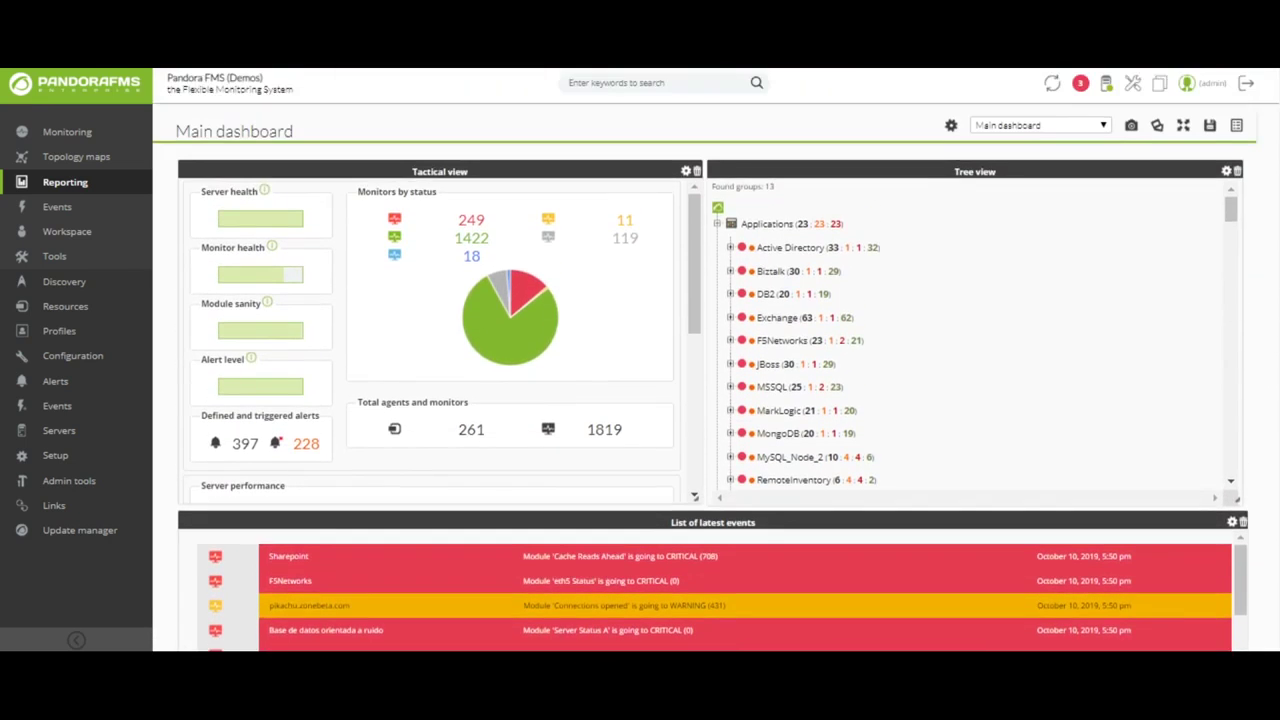
{"action": "left_click", "coordinate": [950, 127]}
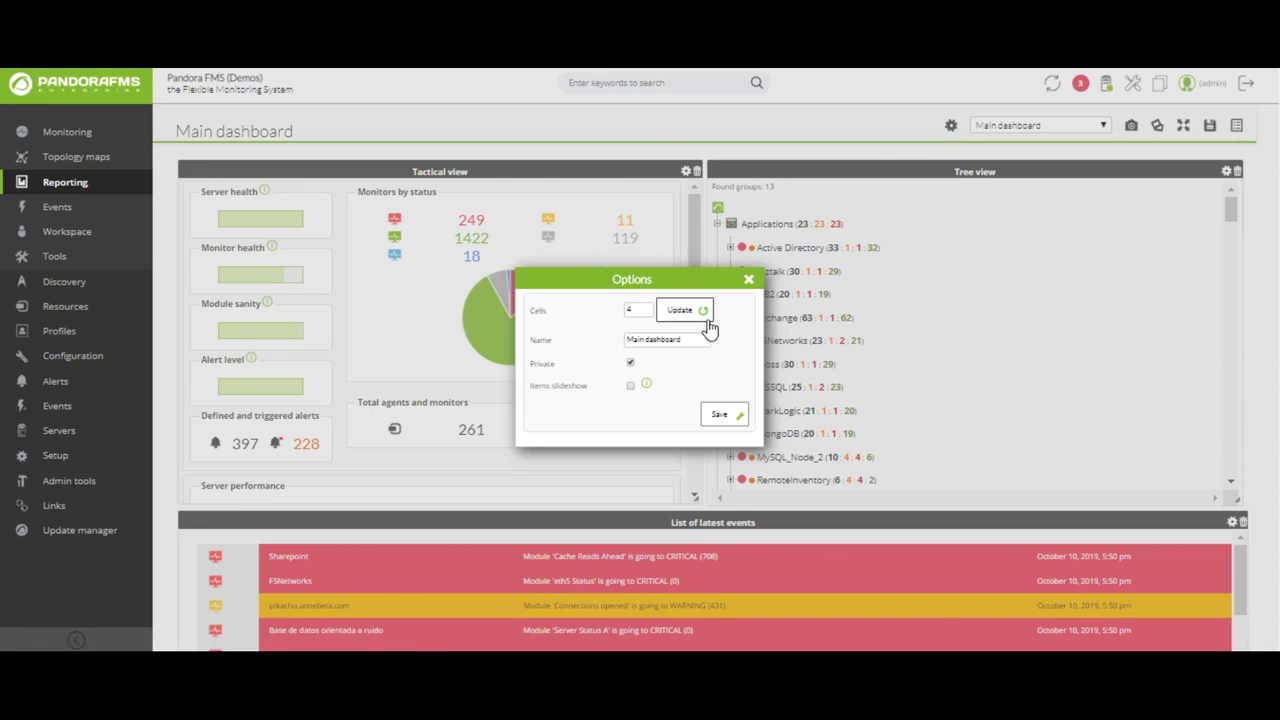
{"action": "left_click", "coordinate": [749, 281]}
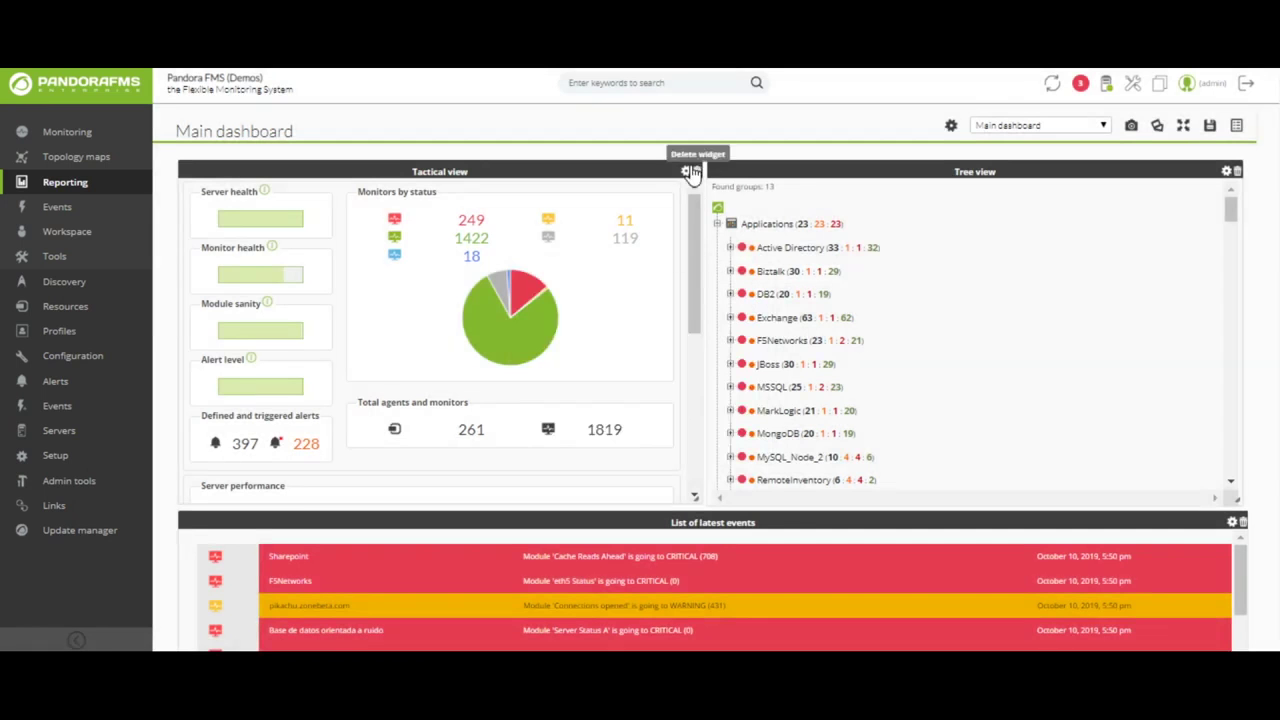
{"action": "left_click", "coordinate": [687, 172]}
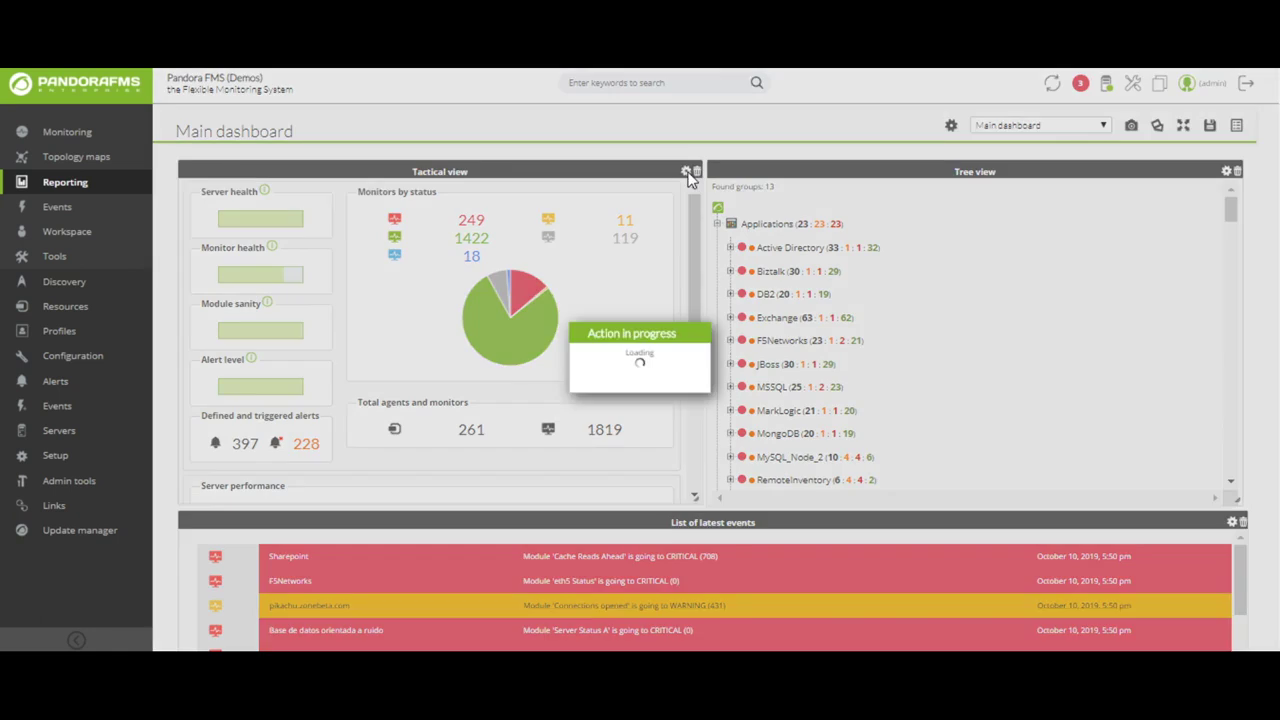
{"action": "left_click", "coordinate": [1226, 171]}
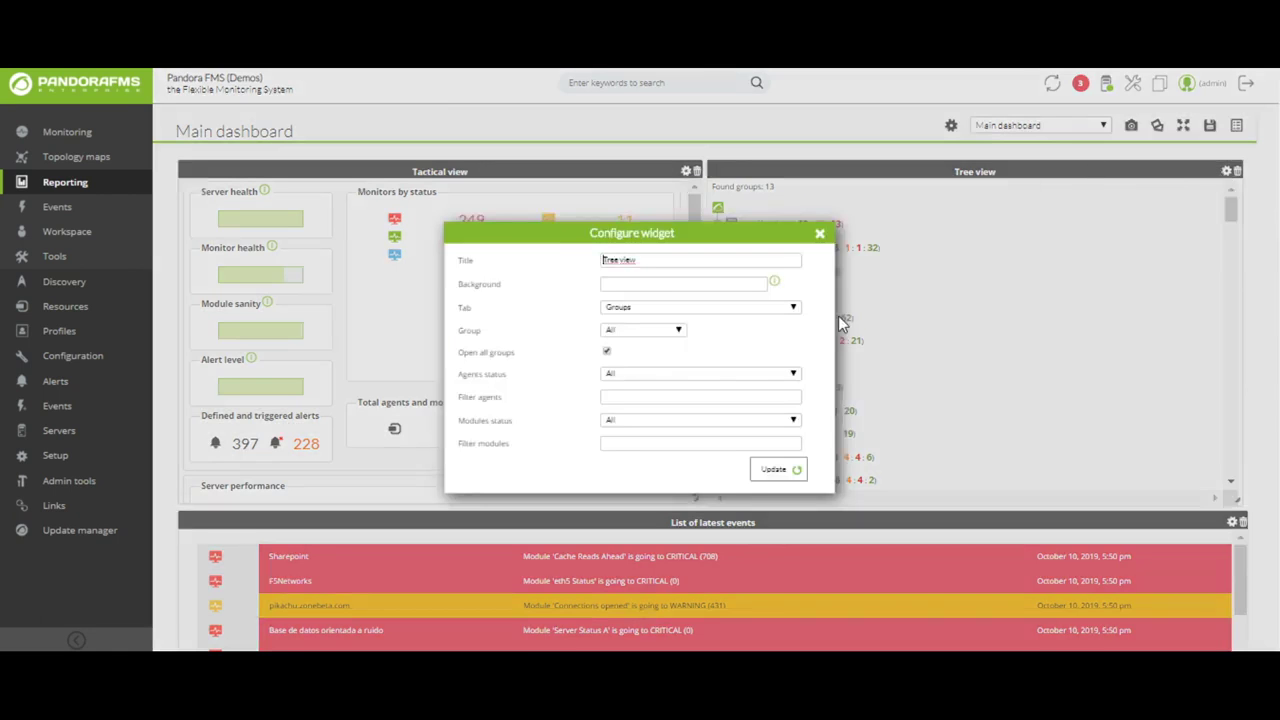
{"action": "left_click", "coordinate": [750, 310]}
{"action": "left_click", "coordinate": [750, 318]}
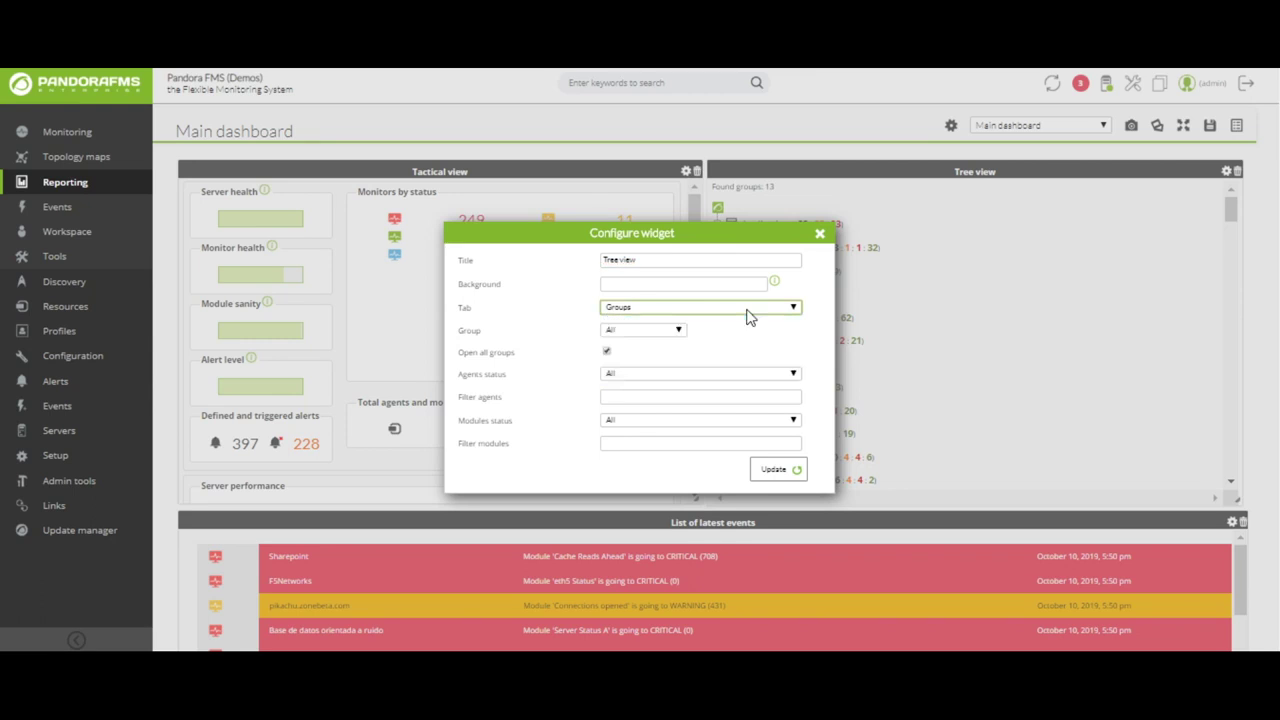
{"action": "left_click", "coordinate": [820, 234]}
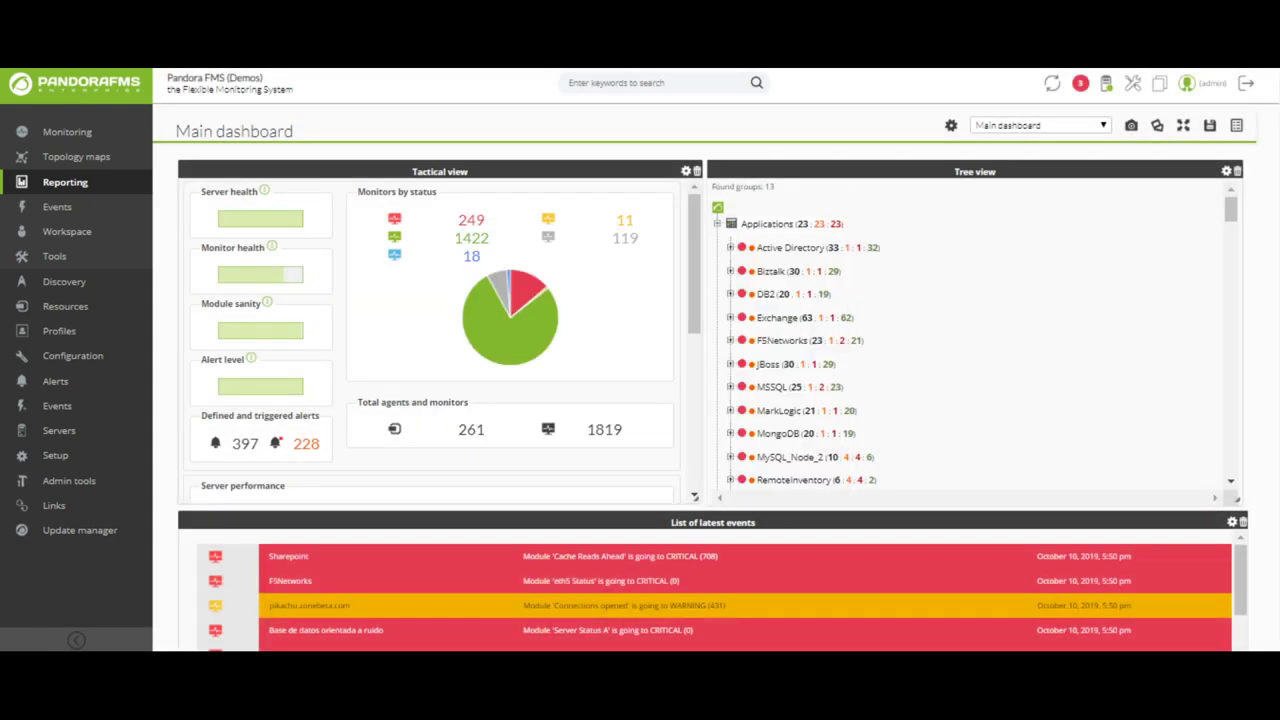